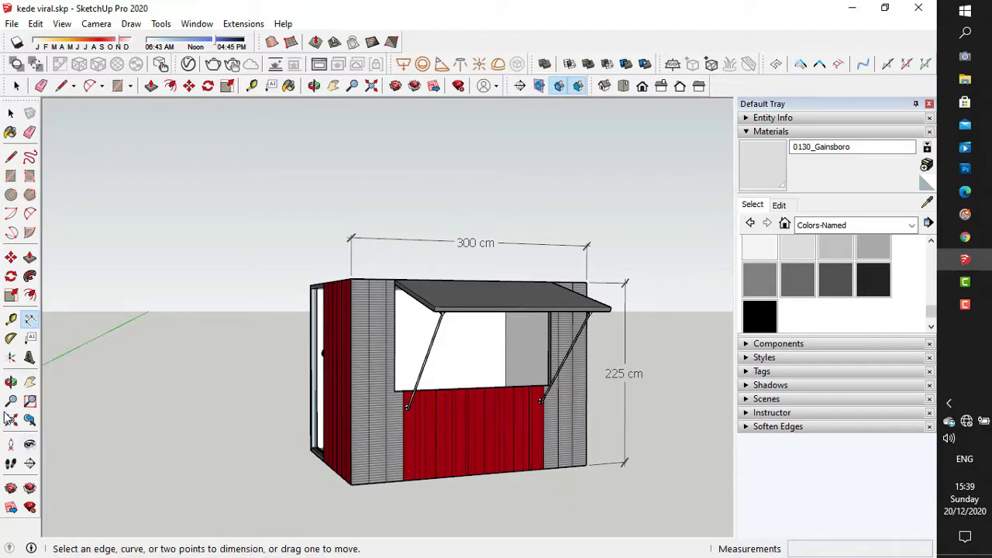
left_click(31, 381)
left_click_drag(364, 353, 347, 320)
mouse_move(347, 312)
middle_mouse_down()
mouse_move(470, 354)
mouse_move(542, 354)
middle_mouse_up()
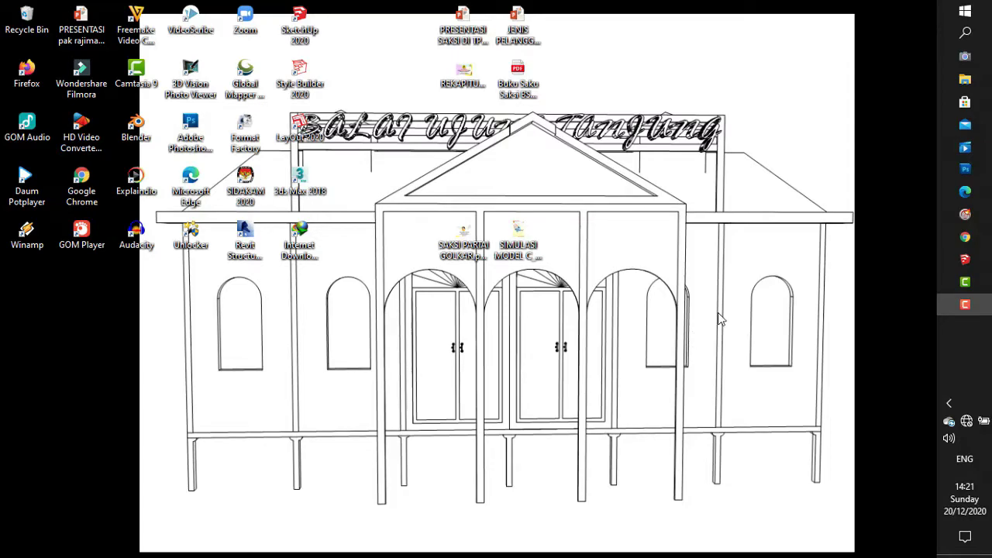
Step: Switch to the empty untitled SketchUp model and set the camera to the standard top view
left_click(964, 259)
middle_click_drag(465, 325, 425, 301)
key("h")
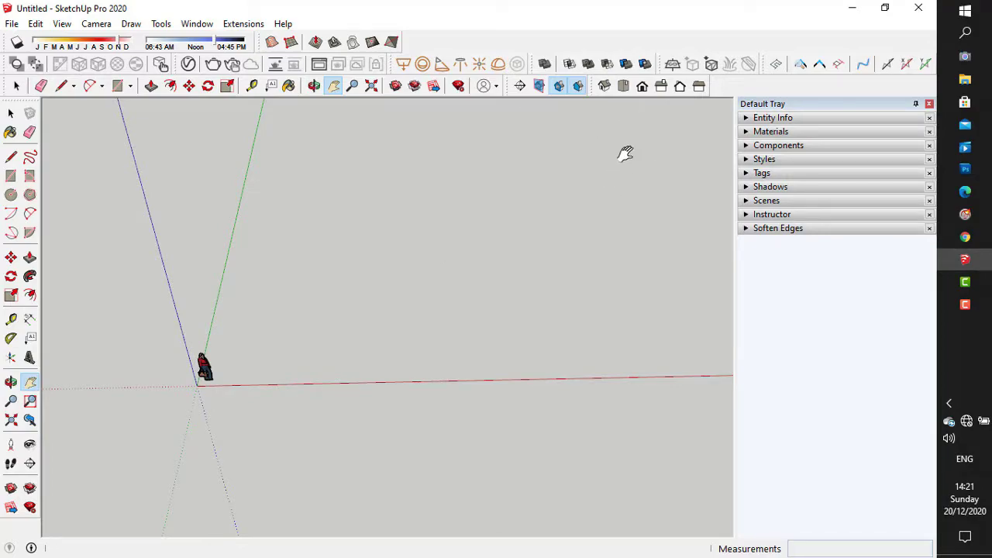
left_click(604, 87)
left_click(624, 86)
left_click(642, 87)
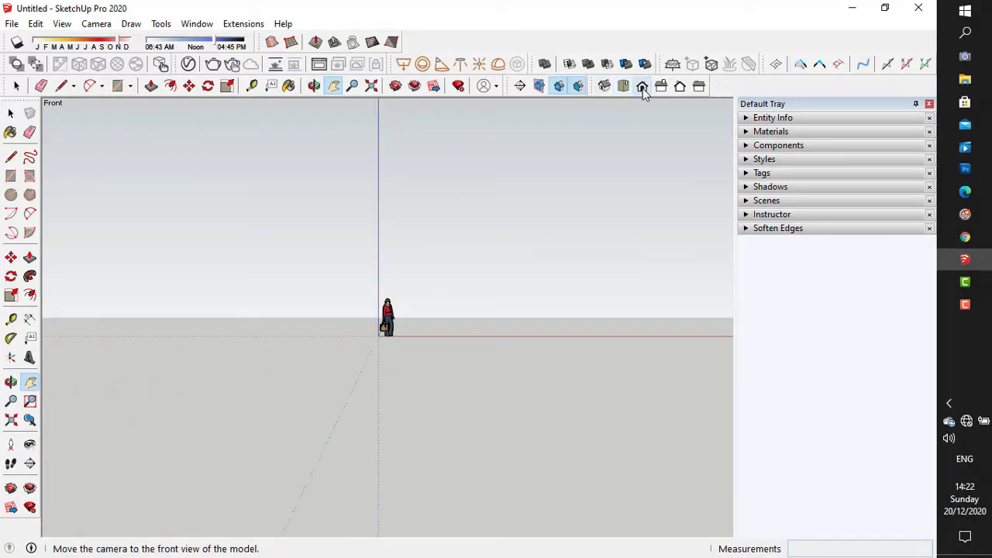
left_click(624, 87)
middle_click_drag(512, 234, 325, 352)
left_click_drag(297, 303, 525, 393)
middle_click_drag(525, 393, 423, 407)
left_click(603, 85)
left_click(623, 85)
Step: Draw a 300 by 200 cm rectangle on the ground, beyond the axes origin
middle_click_drag(524, 211, 501, 214, "shift")
left_click_drag(501, 214, 384, 294)
left_click(11, 176)
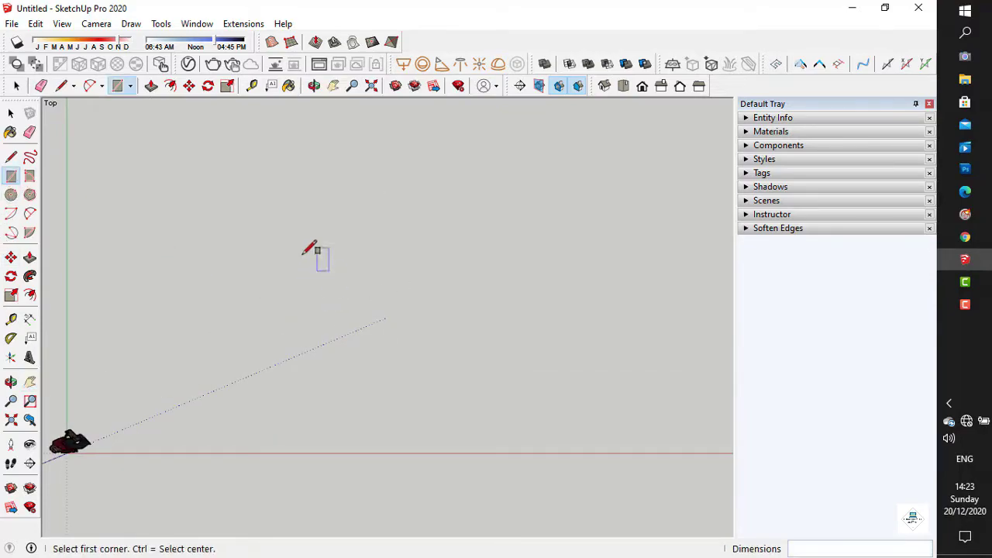
left_click(295, 247)
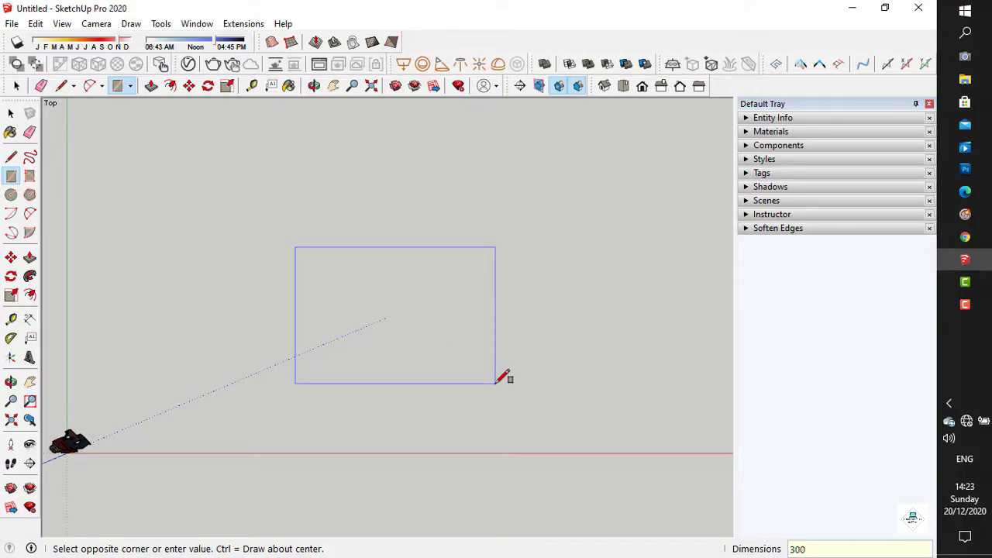
key("Return")
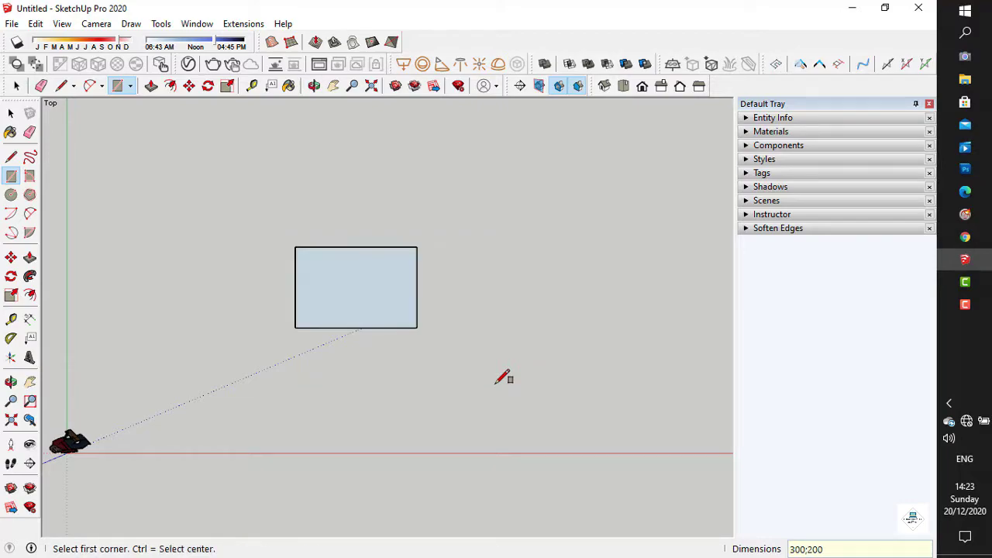
Step: Offset the rectangle's outline 5 cm inward to form the wall thickness
scroll(333, 267, "up", 5)
scroll(357, 258, "down", 3)
left_click(30, 381)
left_click_drag(396, 313, 364, 312)
scroll(302, 292, "up", 3)
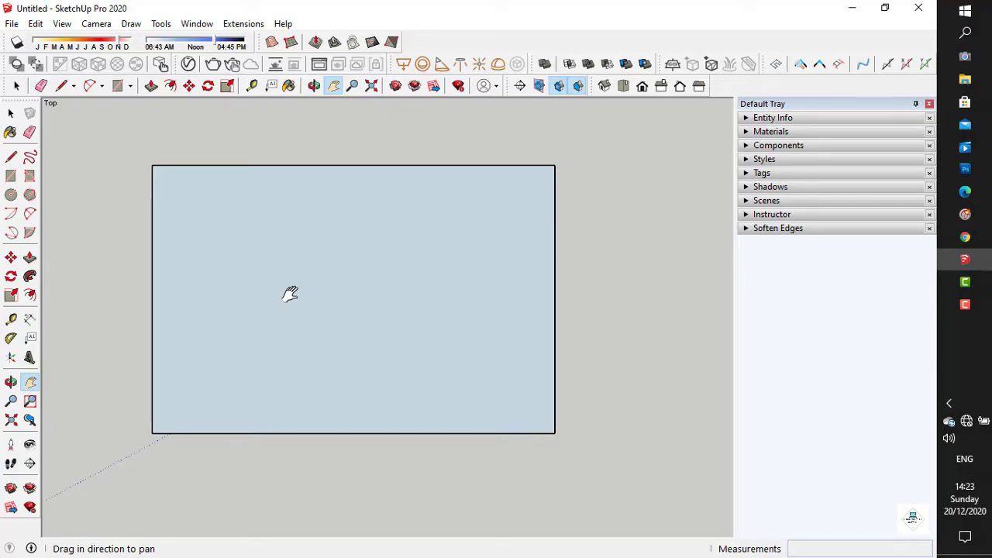
left_click_drag(145, 294, 186, 294)
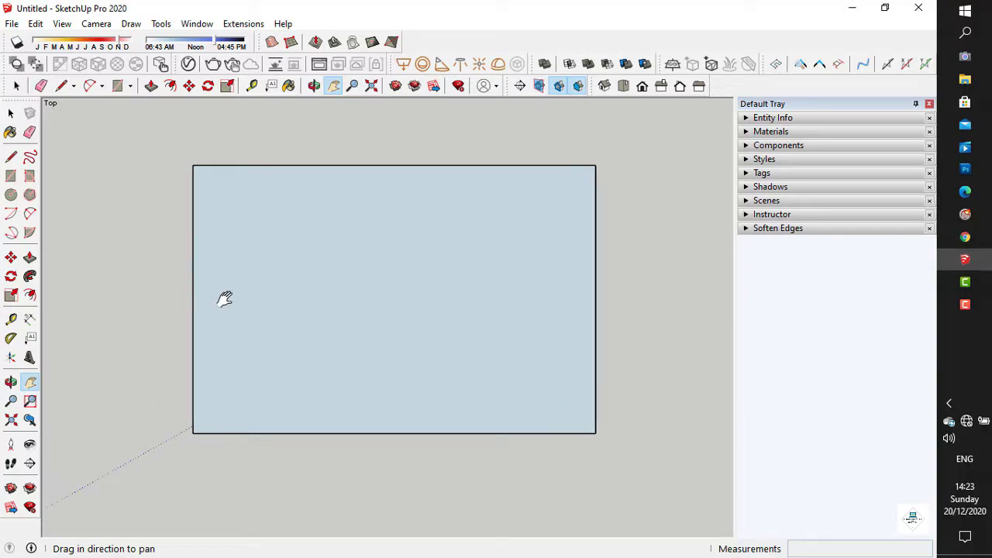
scroll(414, 259, "down", 1)
left_click_drag(294, 254, 278, 259)
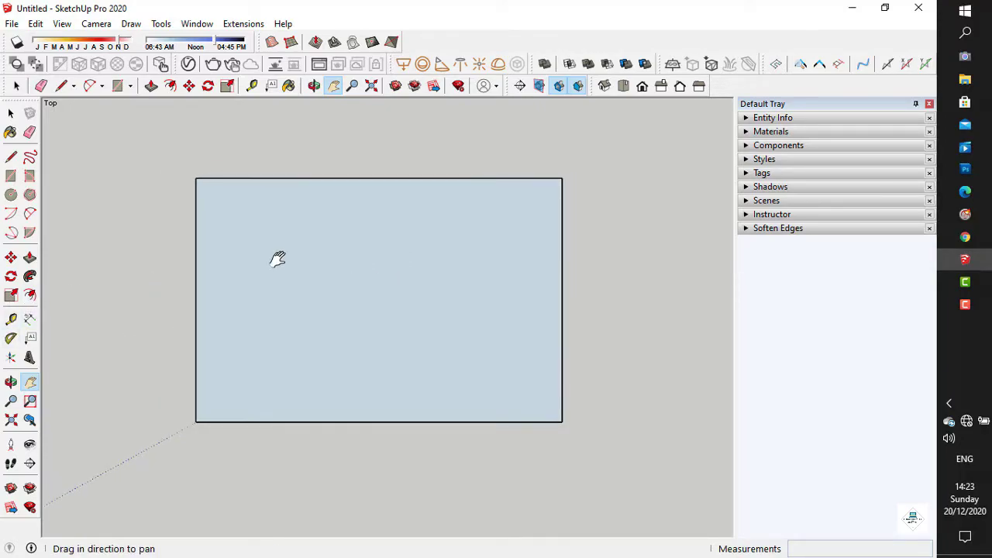
left_click(29, 296)
left_click(275, 185)
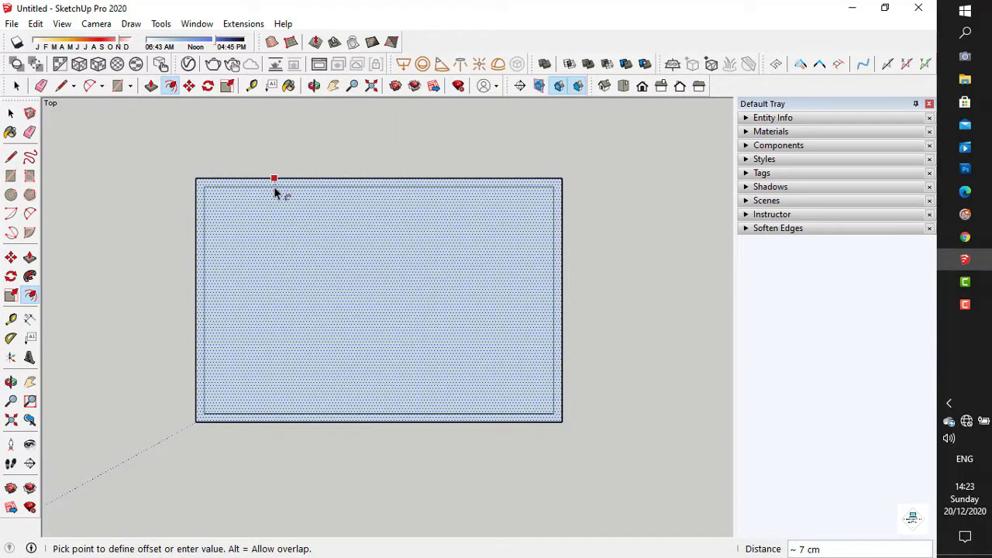
key("Return")
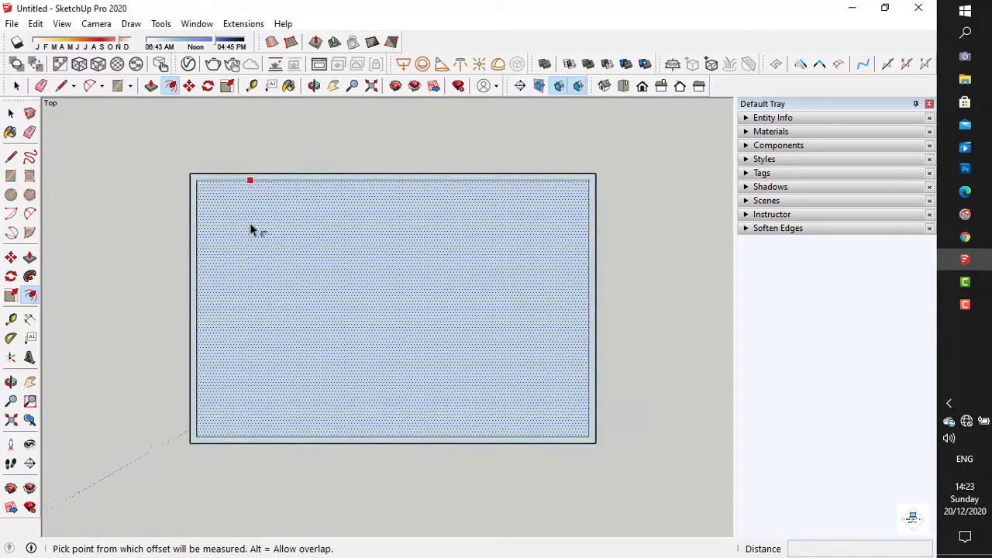
Step: Place a tape-measure guide 20 cm inward from the inner outline's left edge
scroll(226, 234, "up", 1)
left_click(29, 382)
left_click_drag(340, 273, 277, 257)
scroll(277, 263, "down", 1)
left_click_drag(323, 356, 305, 342)
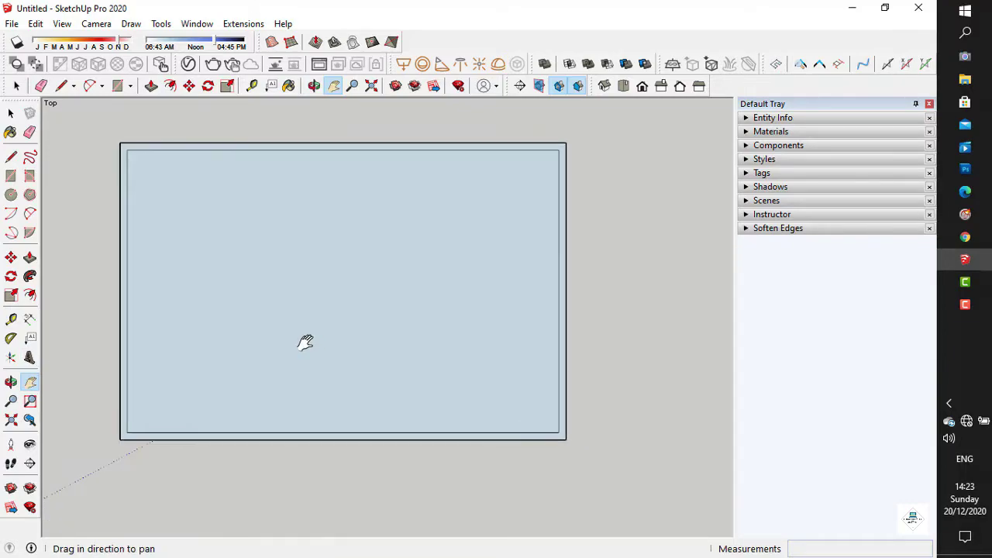
left_click(11, 319)
left_click(127, 395)
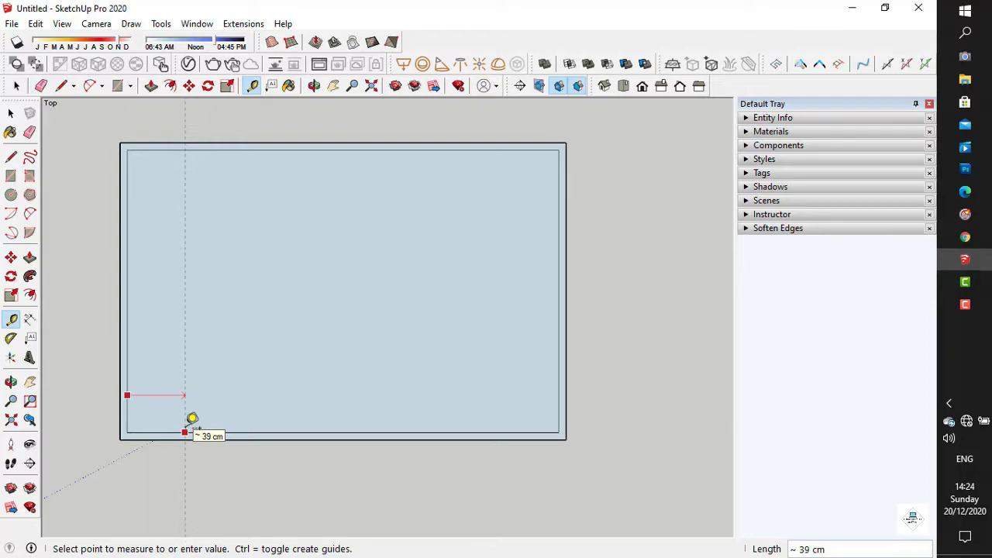
type("20")
key("Return")
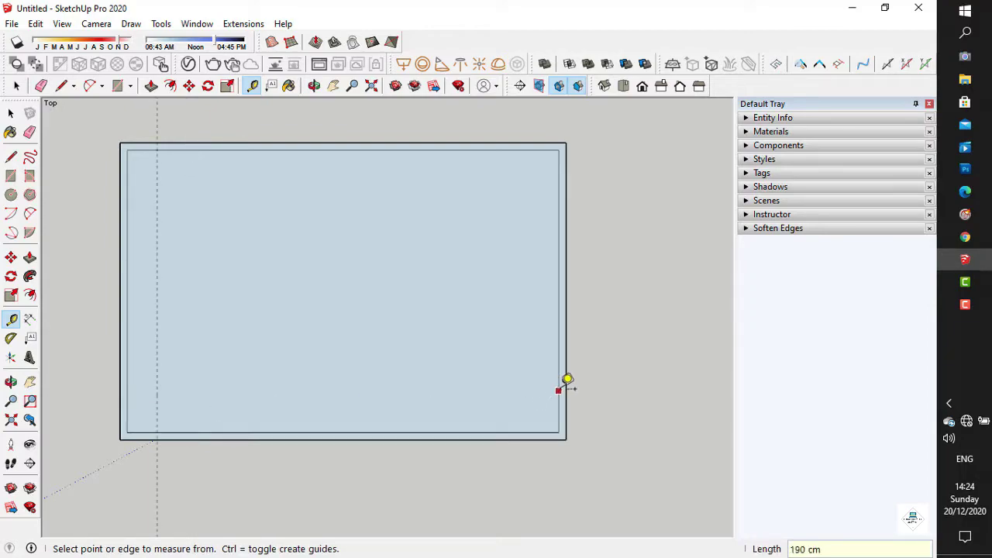
Step: Undo the 20 cm guide and try to place one 25 cm from the rectangle's outer left edge
left_click(120, 386)
type("25")
key("Return")
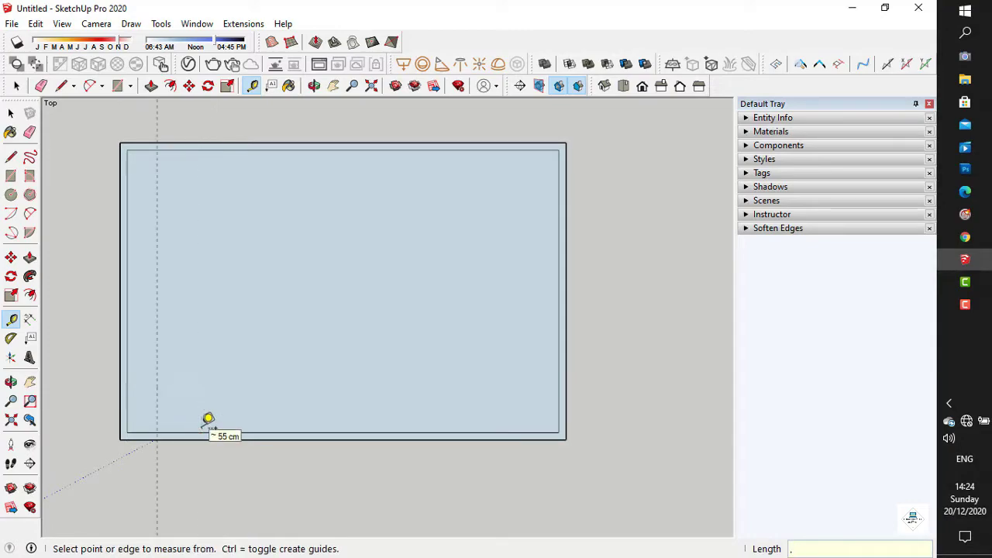
left_click(119, 390)
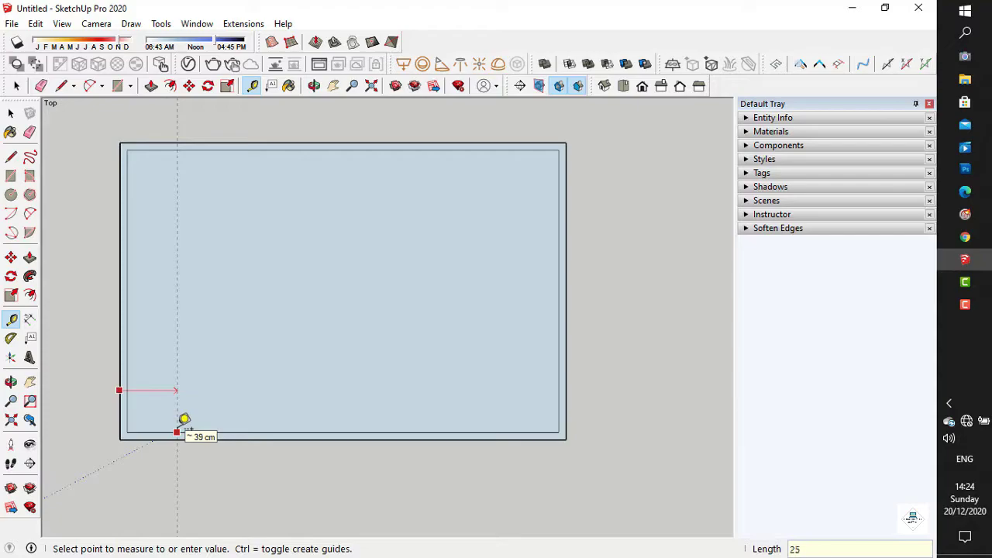
key("Escape")
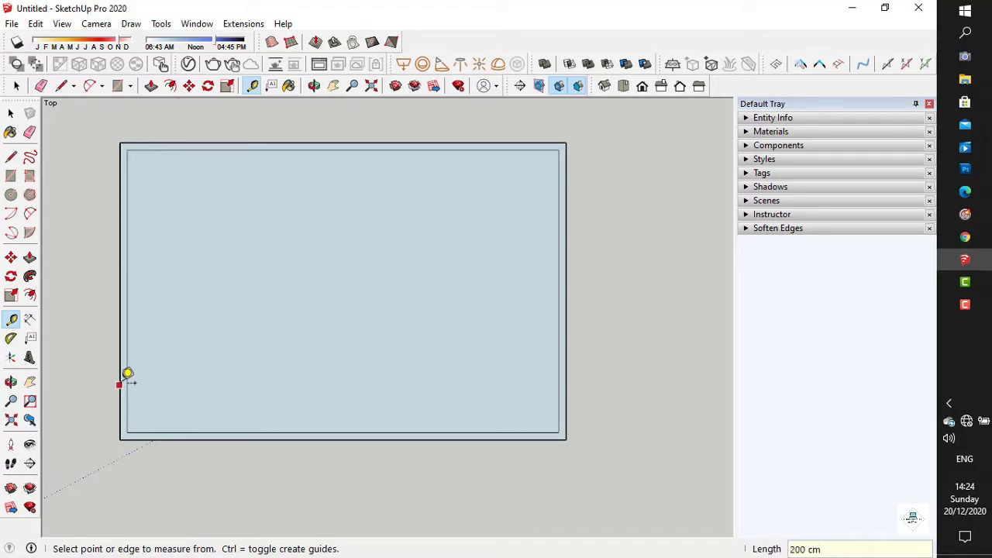
Step: Place two parallel guides 50 cm inward from the rectangle's outer left and outer right edges
left_click(120, 383)
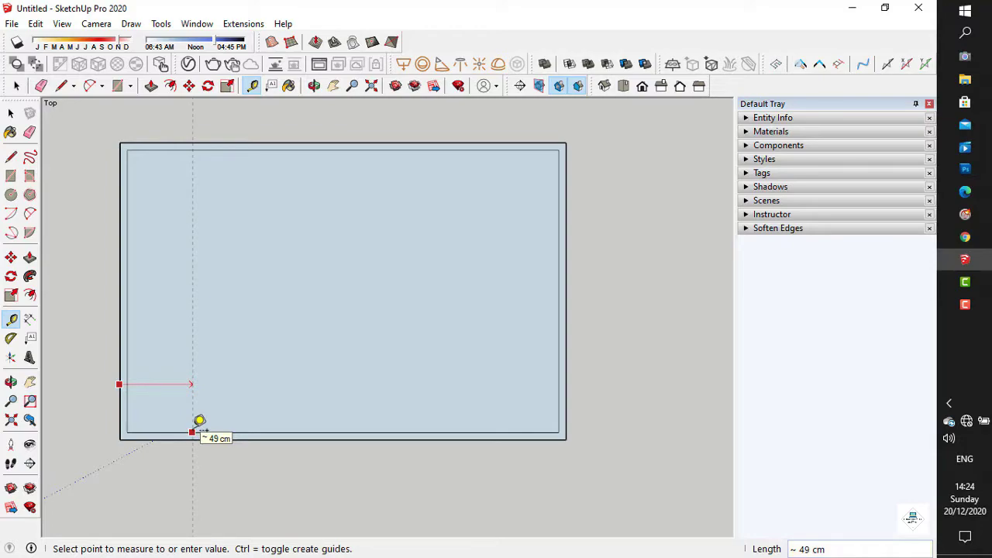
type("50")
key("Return")
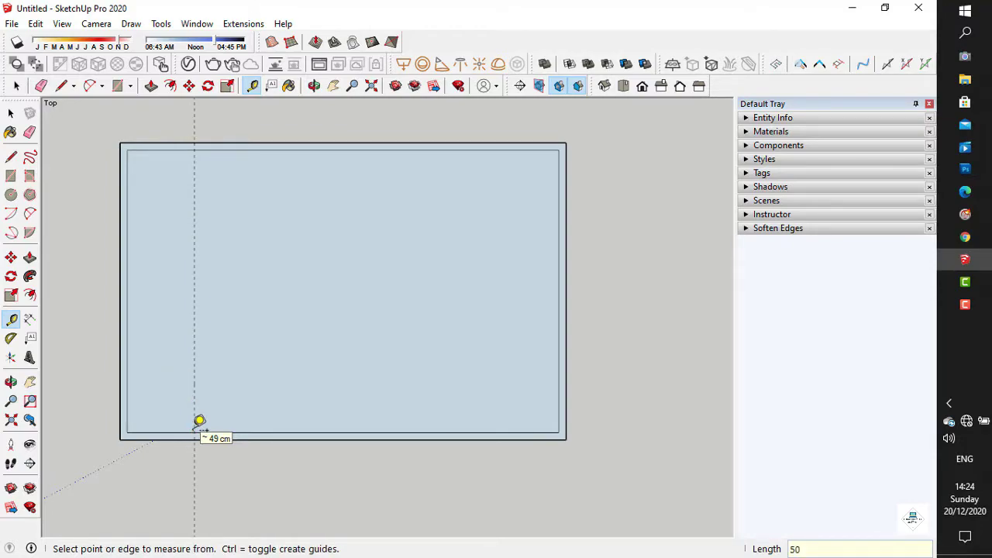
left_click(565, 393)
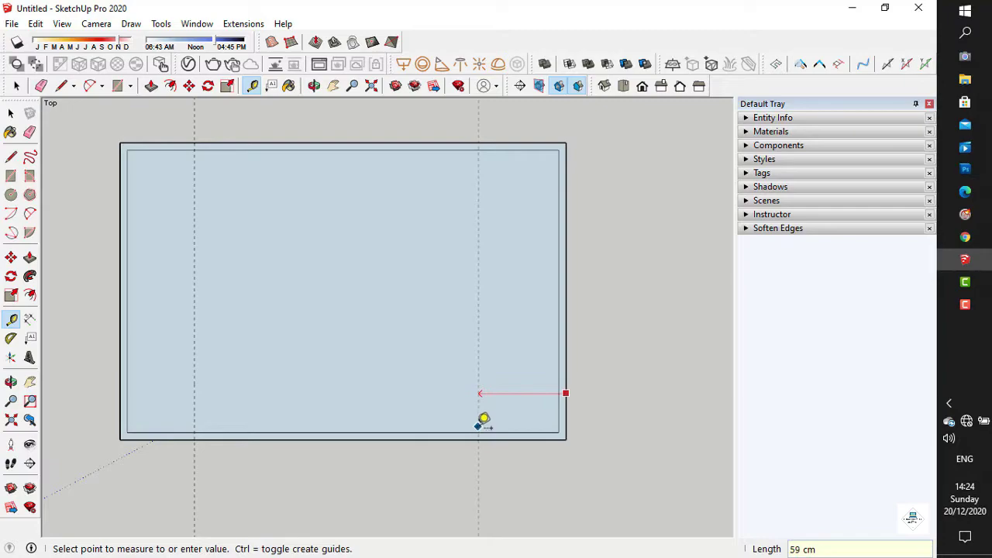
type("50")
key("Return")
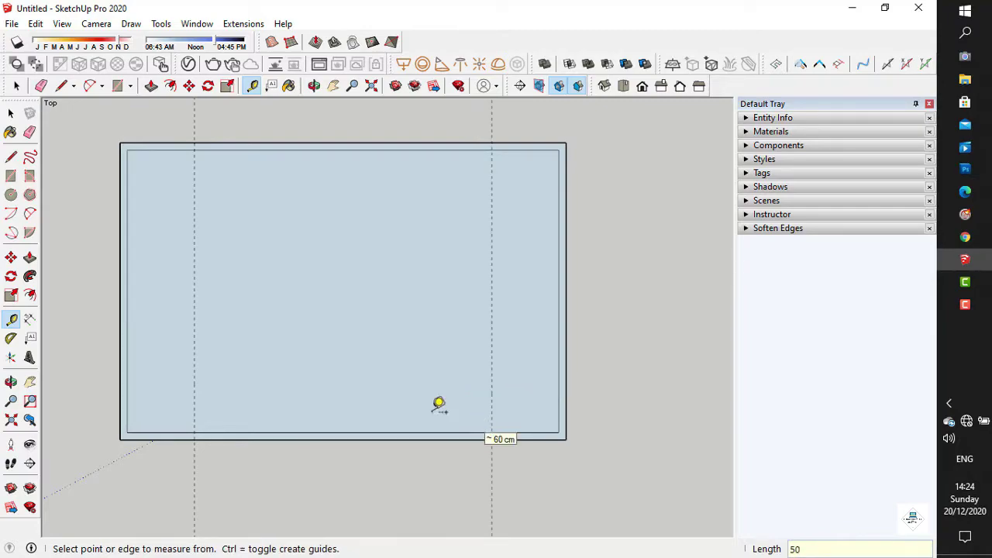
Step: Place a guide 75 cm inward from the rectangle's upper long outer edge
scroll(252, 326, "down", 1)
scroll(190, 372, "up", 2)
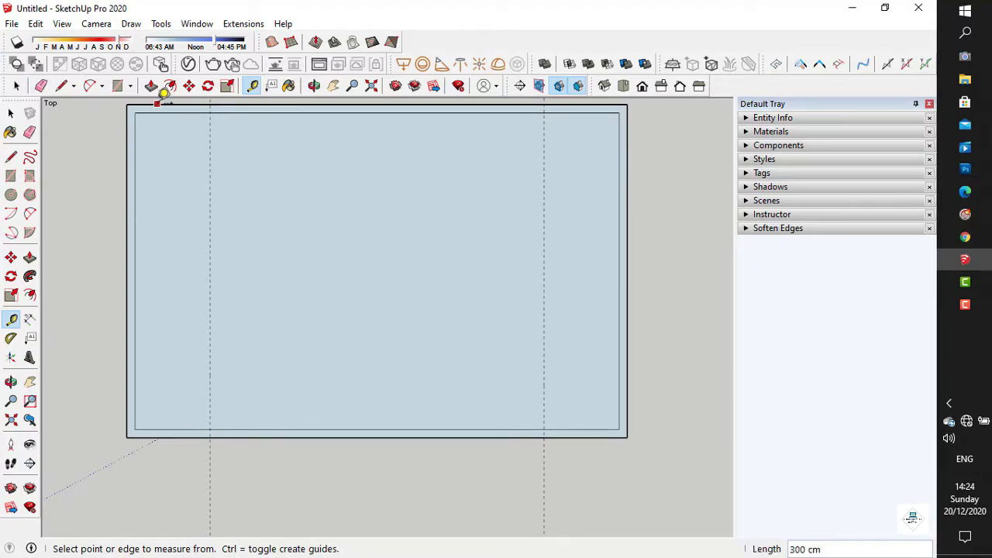
left_click(151, 104)
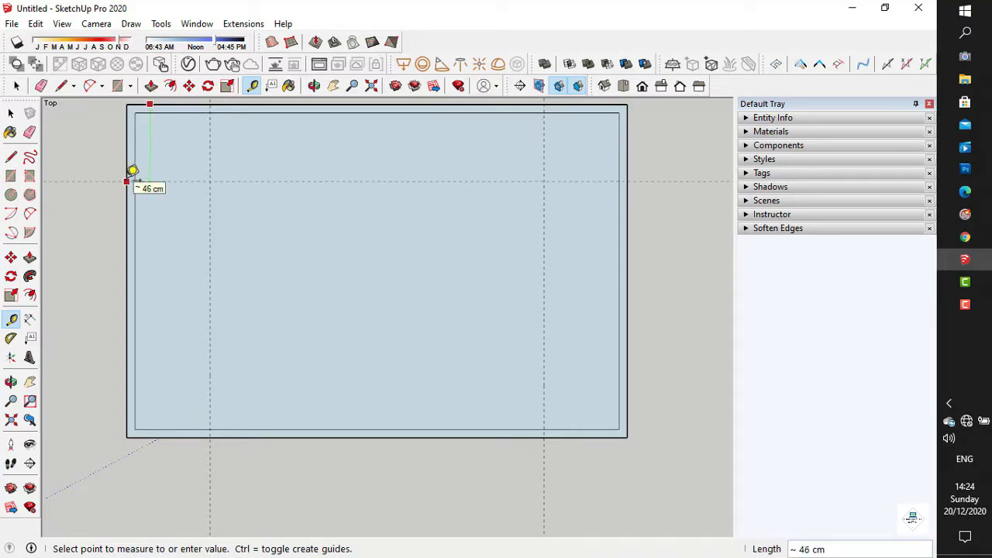
type("75")
key("Return")
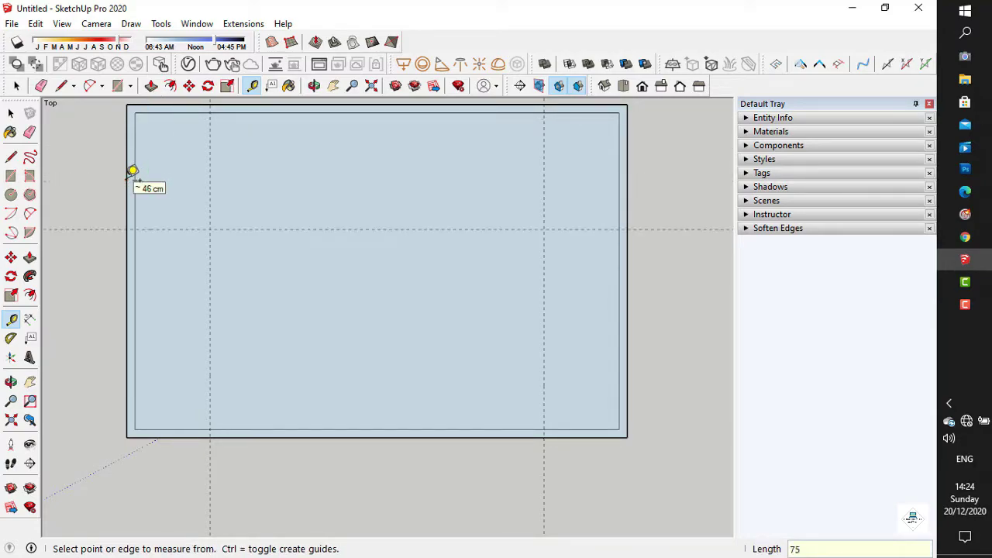
Step: Add a guide 75 cm inward from the short outer edge beside the corner where the guides start
middle_click_drag(180, 215, 198, 251)
scroll(148, 229, "up", 1)
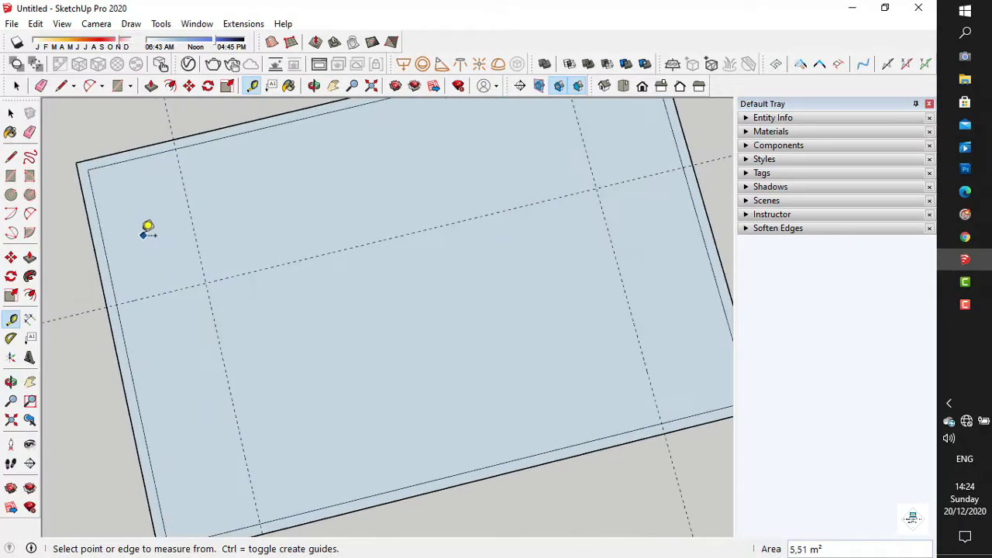
left_click(94, 250)
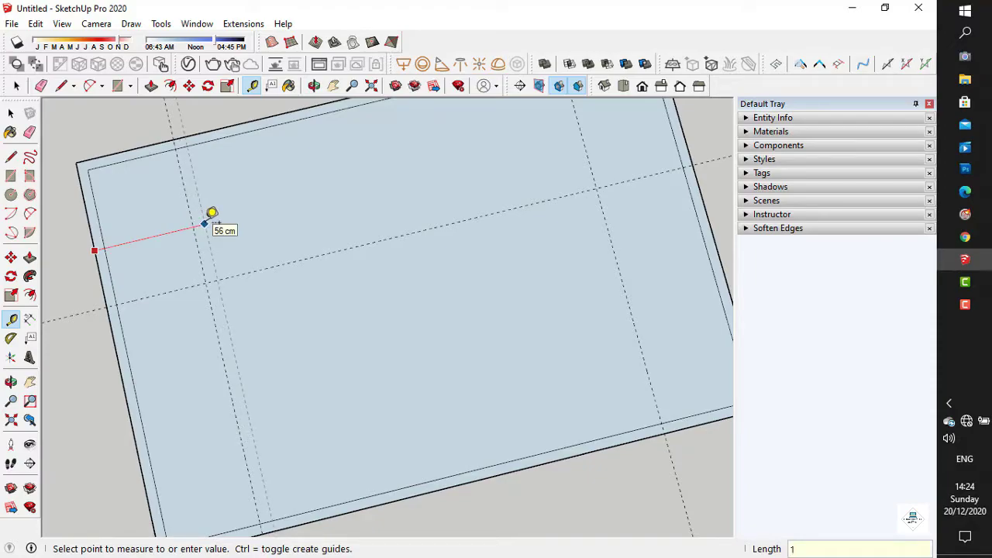
type("75")
key("Return")
Step: Undo the 75 cm guide measured from the short outer edge
middle_click_drag(212, 213, 67, 357)
left_click(34, 388)
left_click_drag(200, 397, 221, 281)
middle_click_drag(171, 336, 271, 373)
left_click_drag(171, 377, 250, 351)
middle_click_drag(214, 361, 273, 430)
mouse_move(262, 382)
left_mouse_down()
mouse_move(241, 387)
mouse_move(262, 393)
left_mouse_up()
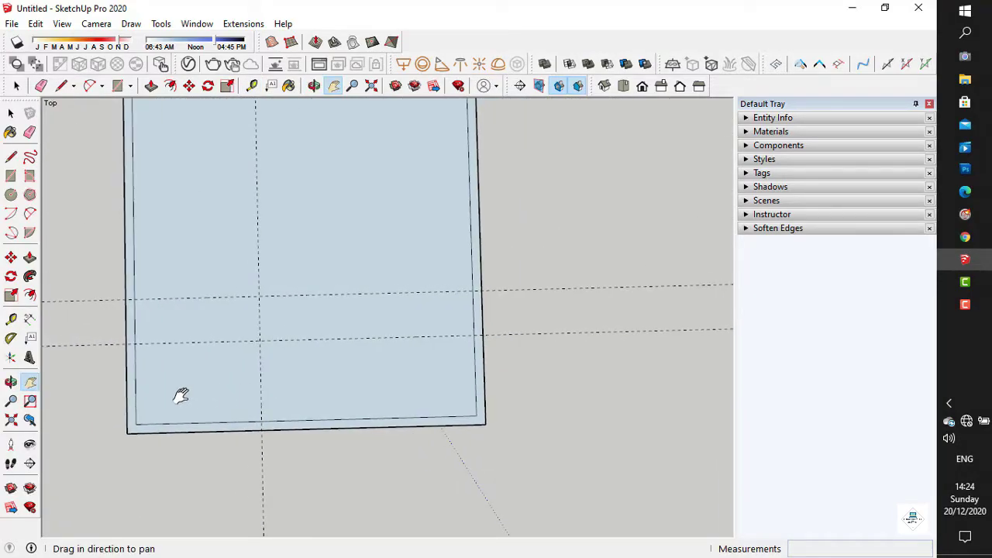
scroll(181, 395, "up", 2)
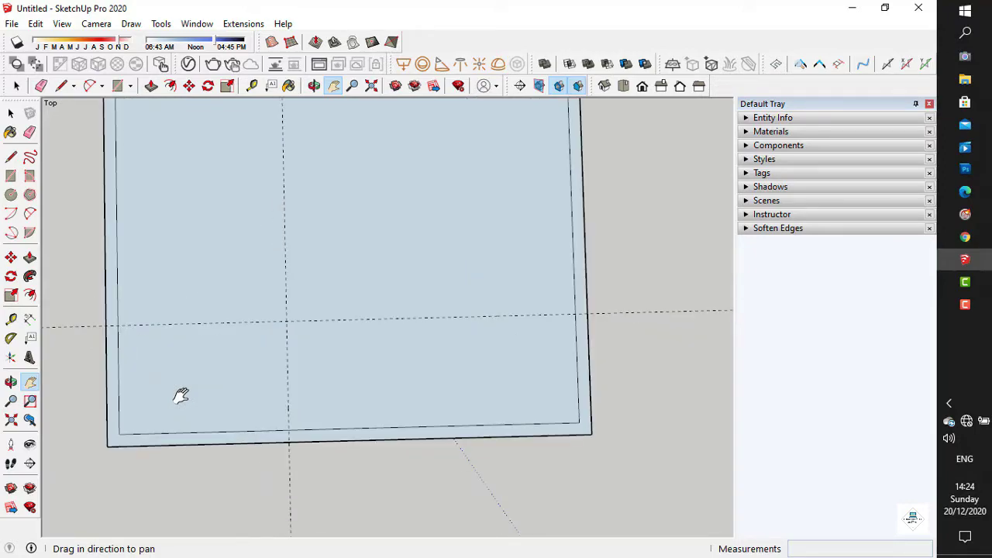
Step: Place a guide 2 cm inward from the near short edge of the inner outline
left_click_drag(181, 396, 184, 381)
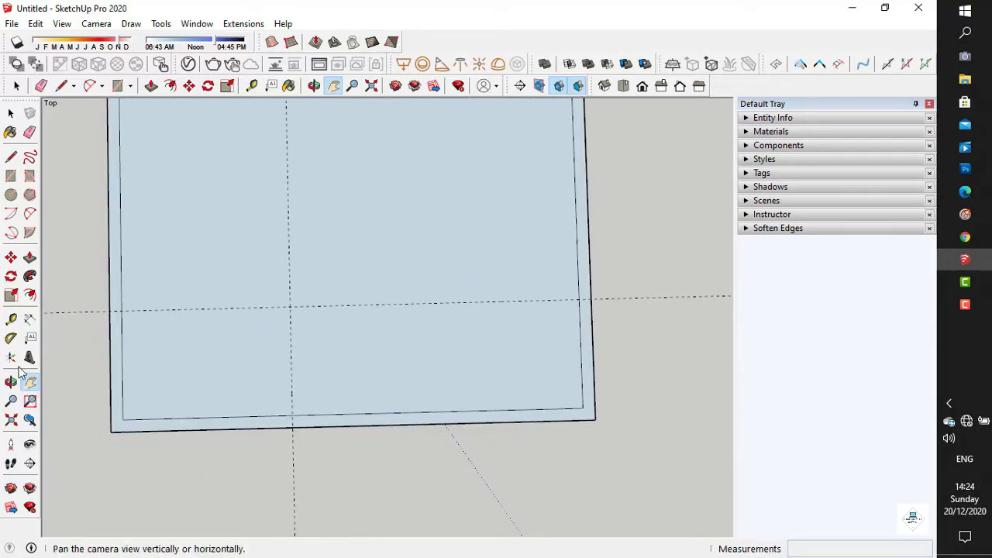
left_click(10, 319)
left_click(17, 322)
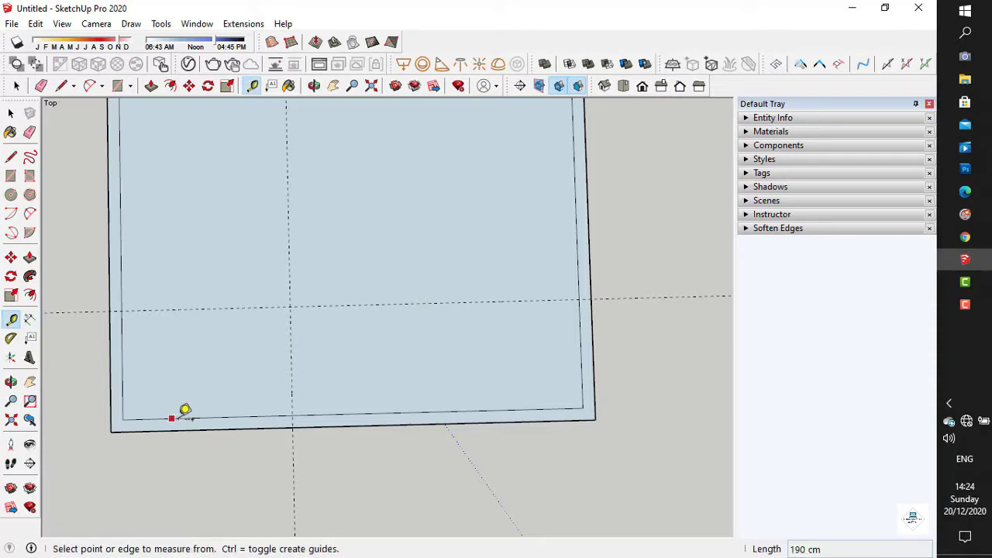
left_click(182, 429)
left_click(183, 429)
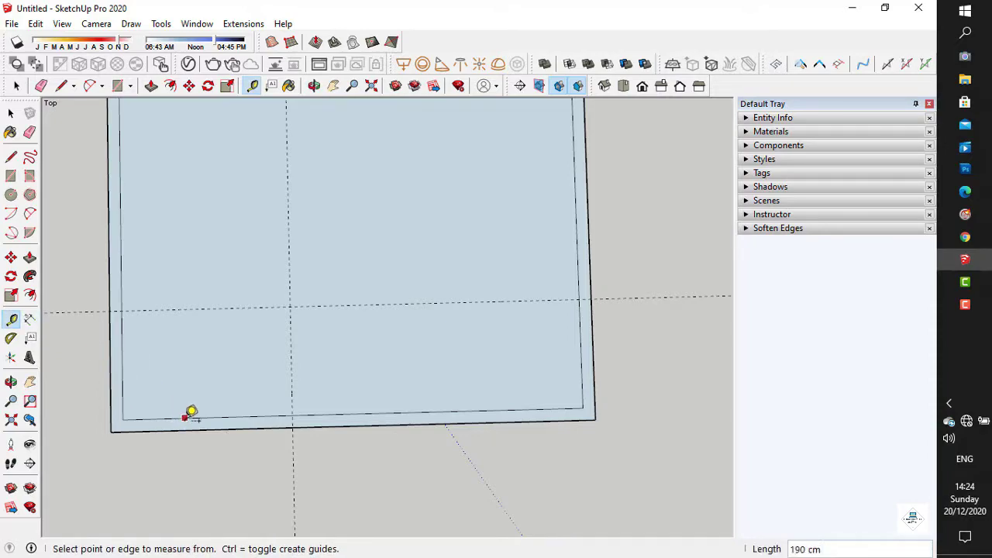
left_click(184, 418)
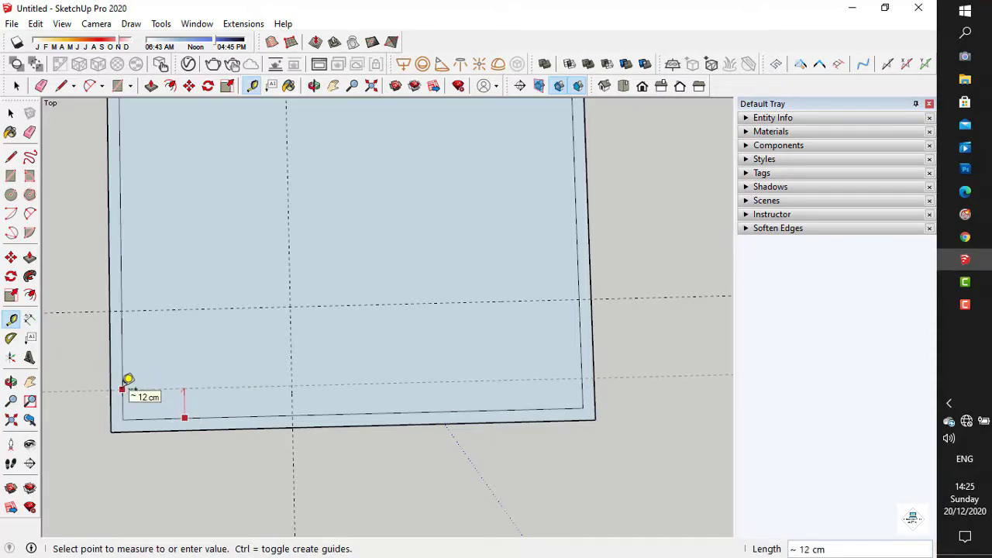
type("2")
key("Return")
Step: Add another parallel guide slightly farther inward from the 2 cm guide along the near short wall
scroll(203, 401, "up", 1)
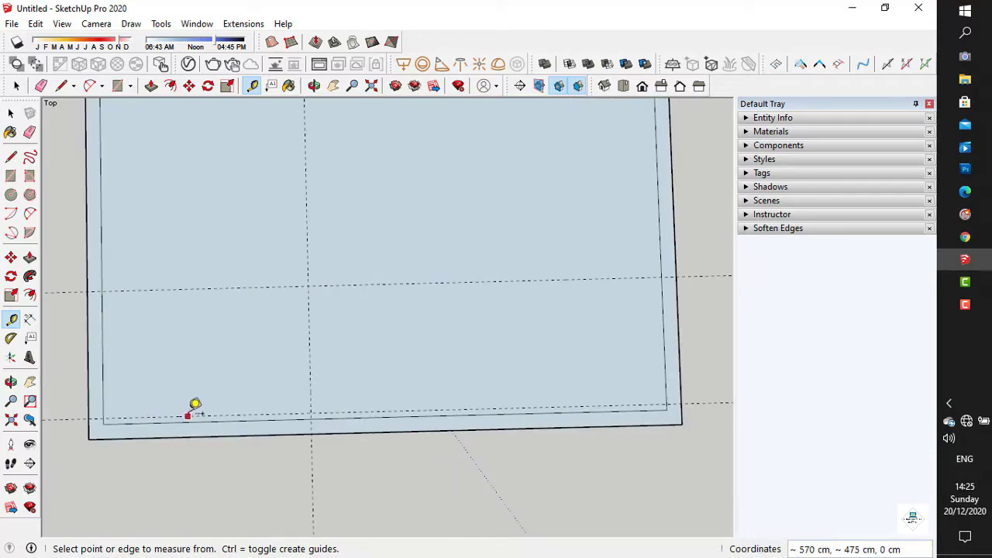
left_click(186, 417)
left_click(109, 387)
scroll(232, 429, "up", 3)
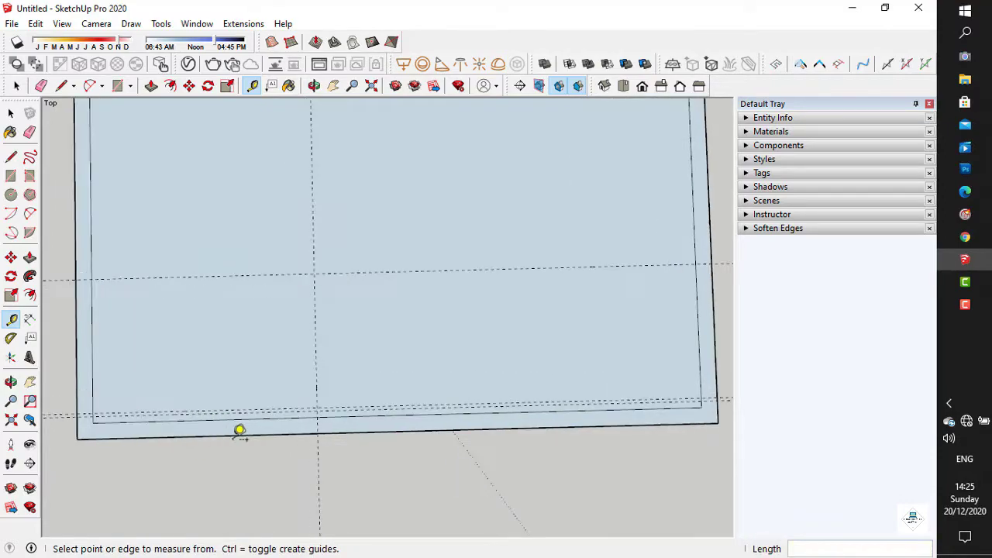
left_click(29, 382)
left_click_drag(153, 374, 279, 377)
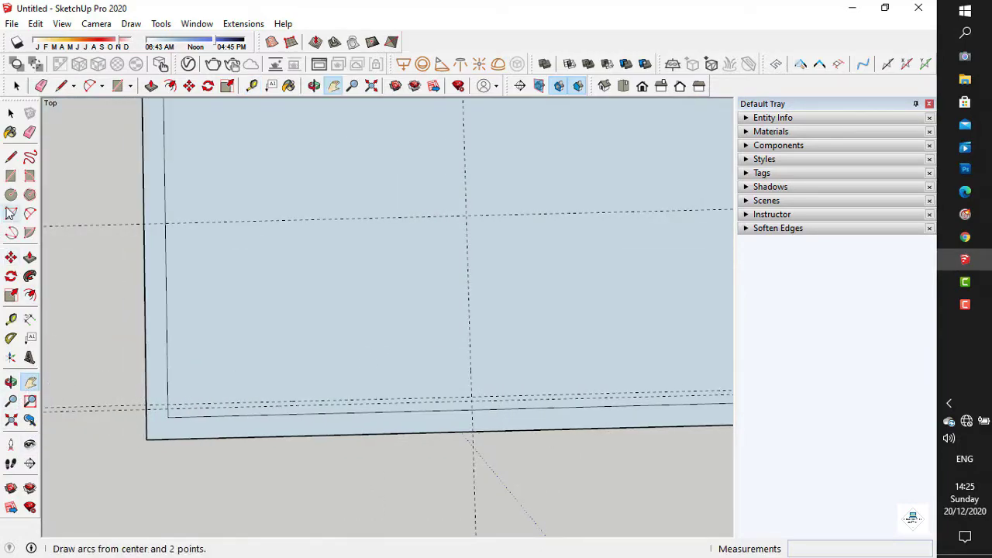
Step: Draw a 1 by 70 cm rectangle between the two close guides, from the inner long edge to the crossing guide
left_click(10, 175)
left_click(166, 403)
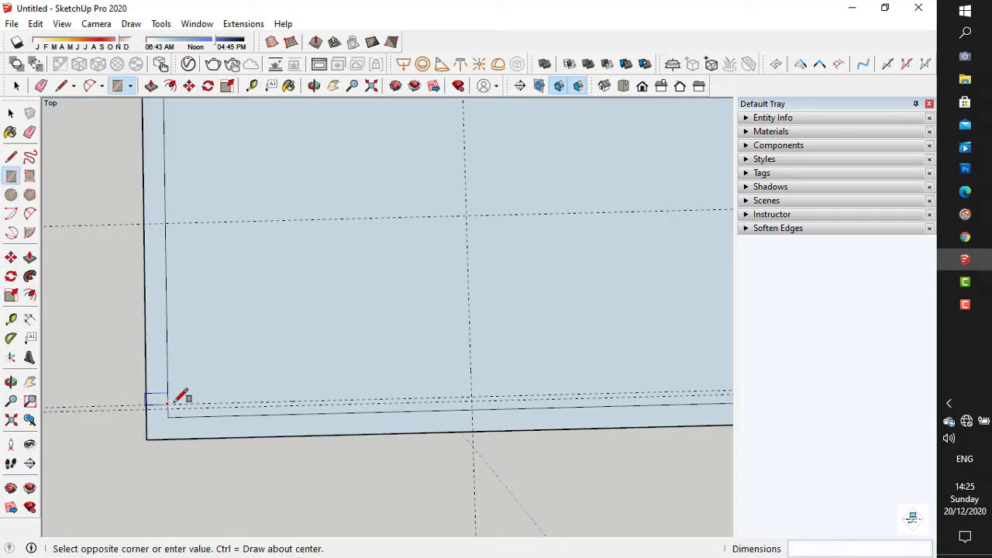
left_click(472, 402)
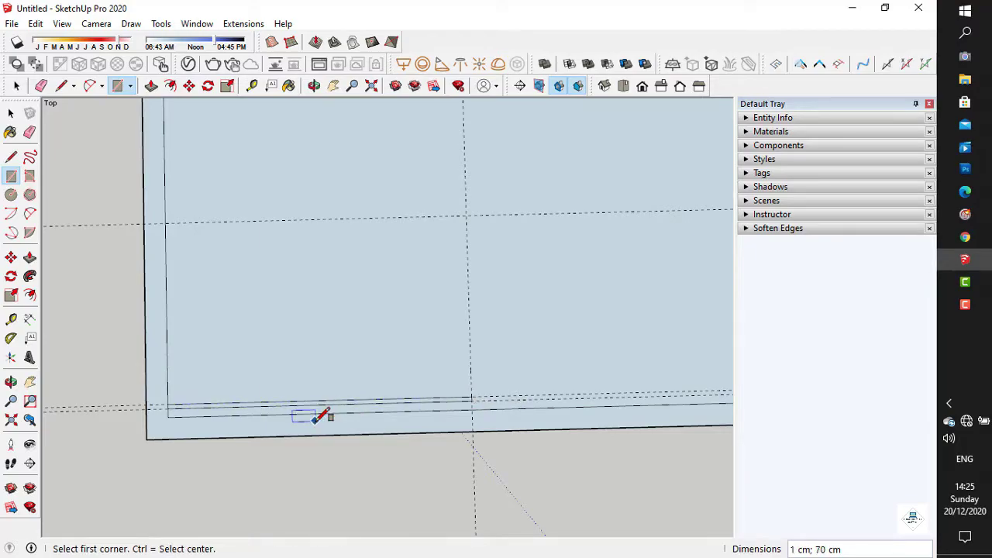
Step: Draw a line across the front long wall's thickness along the guide nearest the short wall with the narrow rectangle
scroll(321, 412, "down", 3)
left_click(29, 381)
left_click_drag(232, 418, 400, 341)
middle_click_drag(401, 341, 184, 464)
scroll(189, 463, "up", 2)
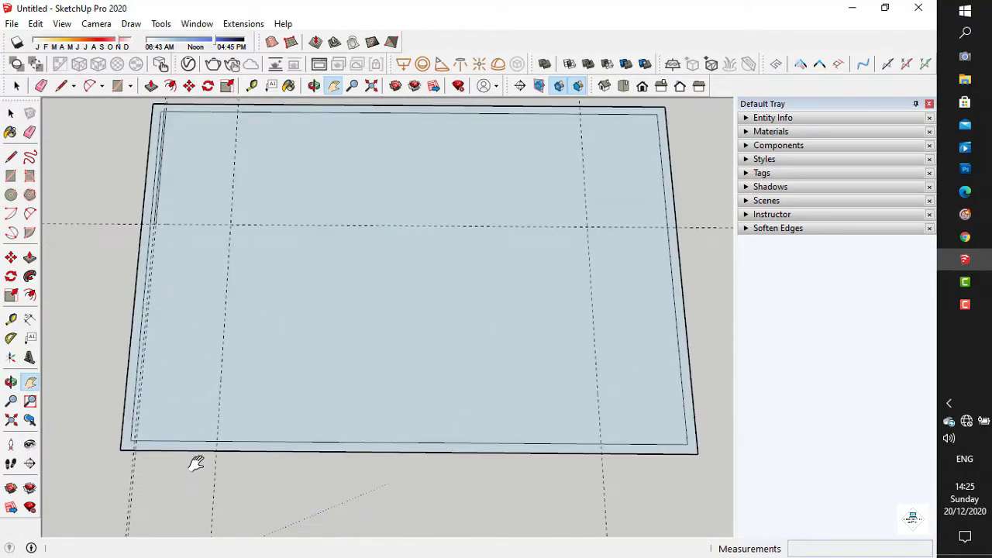
key("l")
scroll(236, 464, "up", 3)
left_click(210, 445)
left_click(212, 433)
scroll(379, 403, "down", 4)
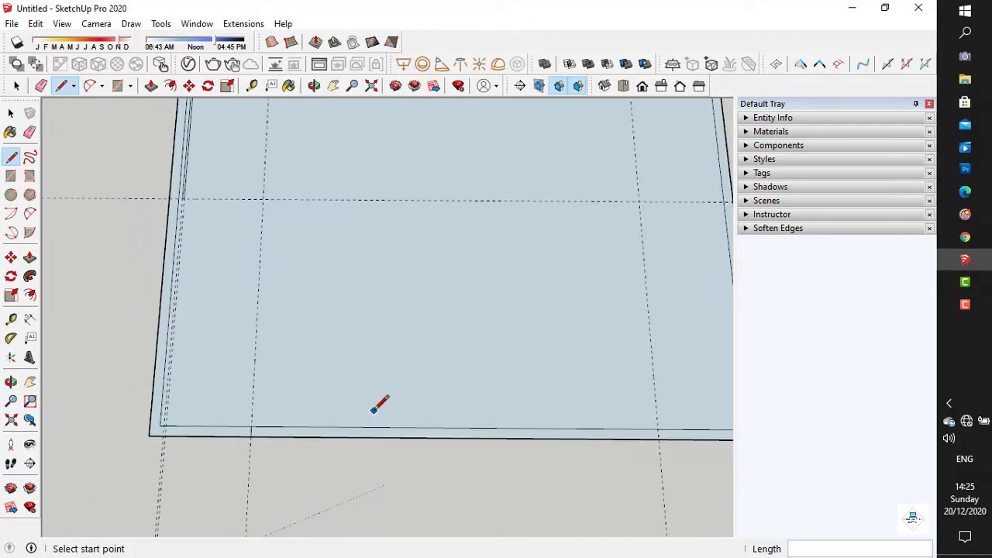
Step: Draw a second line across the front long wall's thickness along the guide near the opposite short wall
left_click(29, 381)
left_click_drag(478, 357, 237, 357)
scroll(403, 434, "up", 3)
key("l")
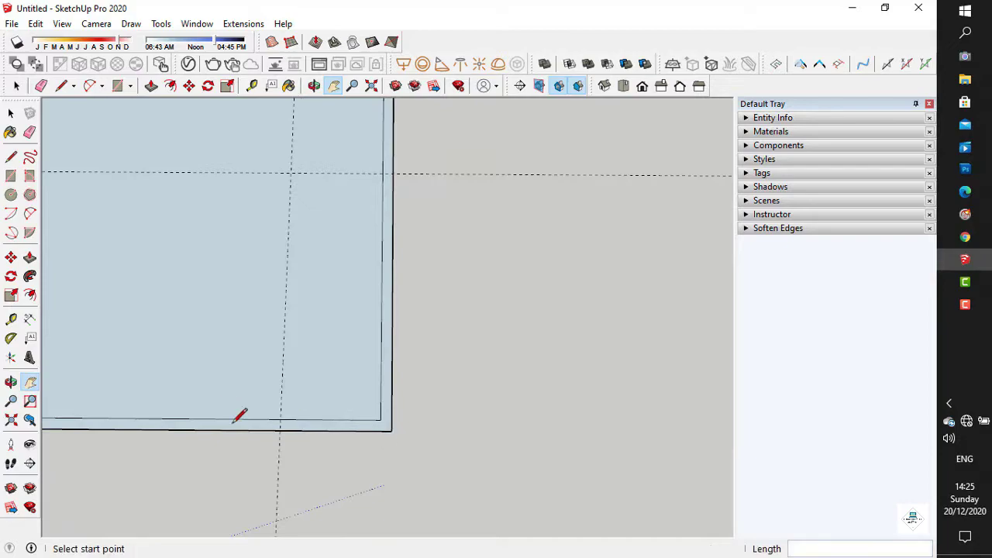
scroll(281, 423, "up", 1)
left_click(281, 418)
left_click(280, 431)
scroll(285, 427, "down", 2)
Step: Examine the divided wall outline around the whole floor plan from several angles
left_click(30, 381)
left_click_drag(175, 336, 408, 361)
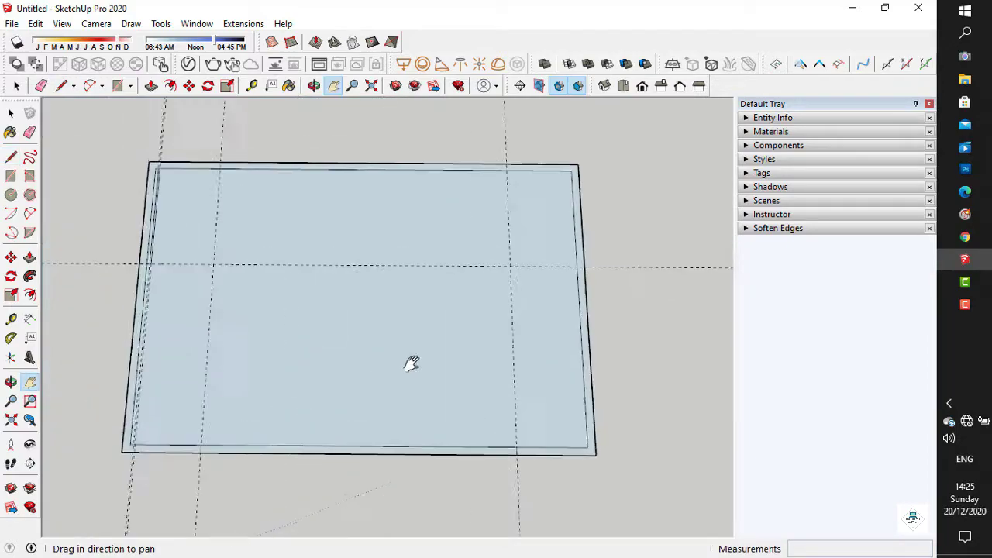
middle_click_drag(230, 330, 310, 333)
scroll(318, 372, "up", 4)
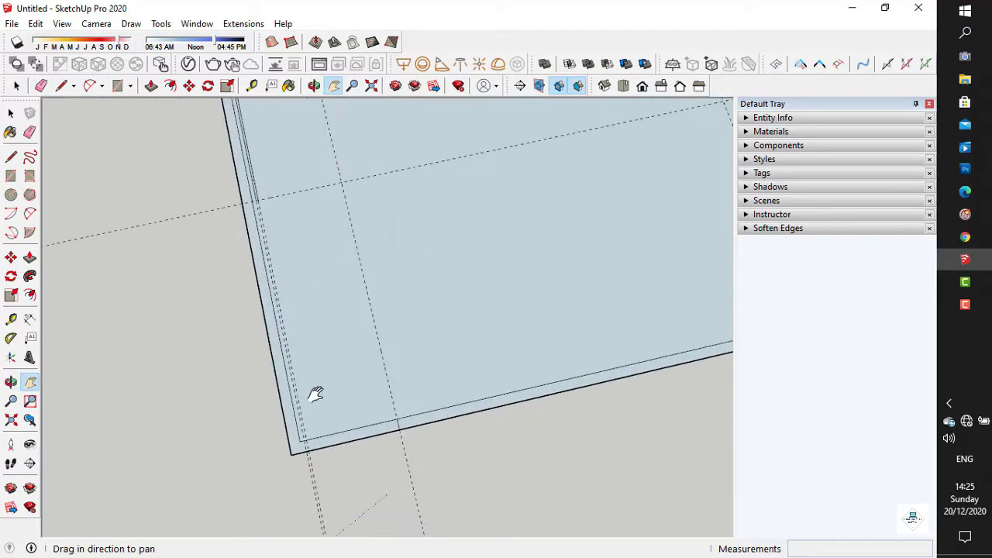
left_click_drag(264, 390, 333, 403)
middle_click_drag(332, 403, 472, 357)
left_click_drag(418, 281, 344, 463)
middle_click_drag(499, 353, 343, 240)
scroll(514, 325, "down", 3)
middle_click_drag(600, 377, 465, 310)
middle_click_drag(571, 368, 449, 419)
left_click_drag(450, 418, 312, 370)
scroll(312, 370, "up", 1)
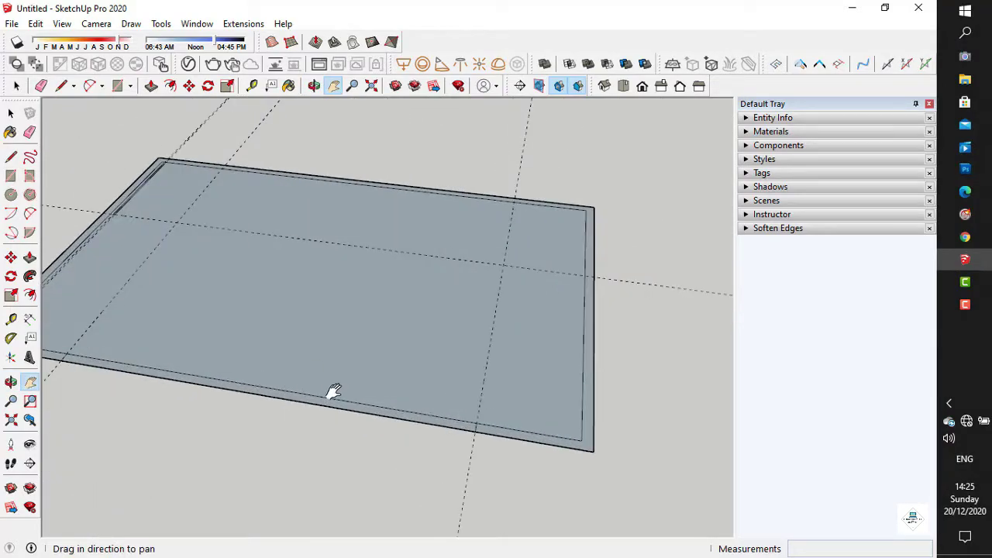
middle_click_drag(292, 384, 345, 397)
left_click_drag(268, 372, 341, 338)
scroll(312, 343, "up", 1)
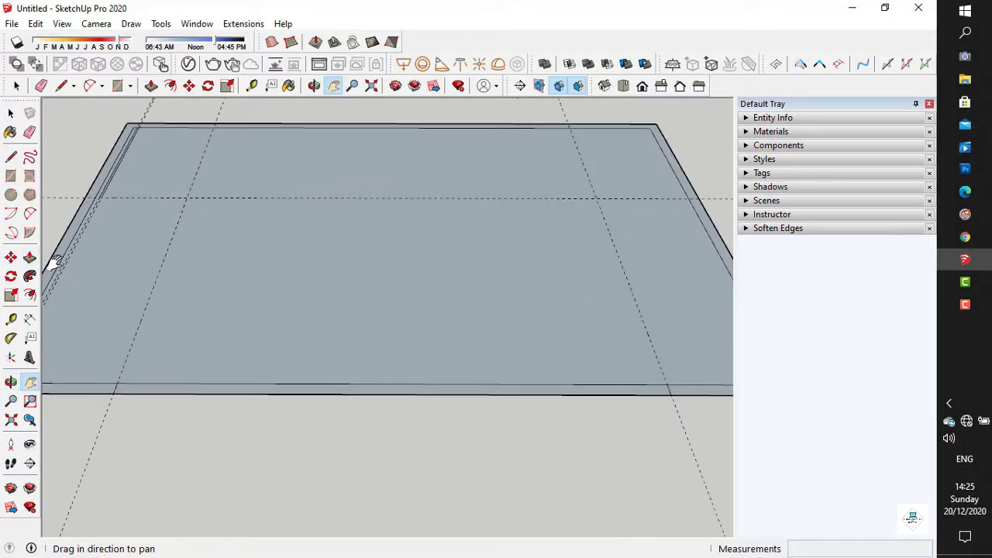
Step: Try to pull the front wall strip between the two guides up 250 cm
left_click(29, 257)
left_click(308, 396)
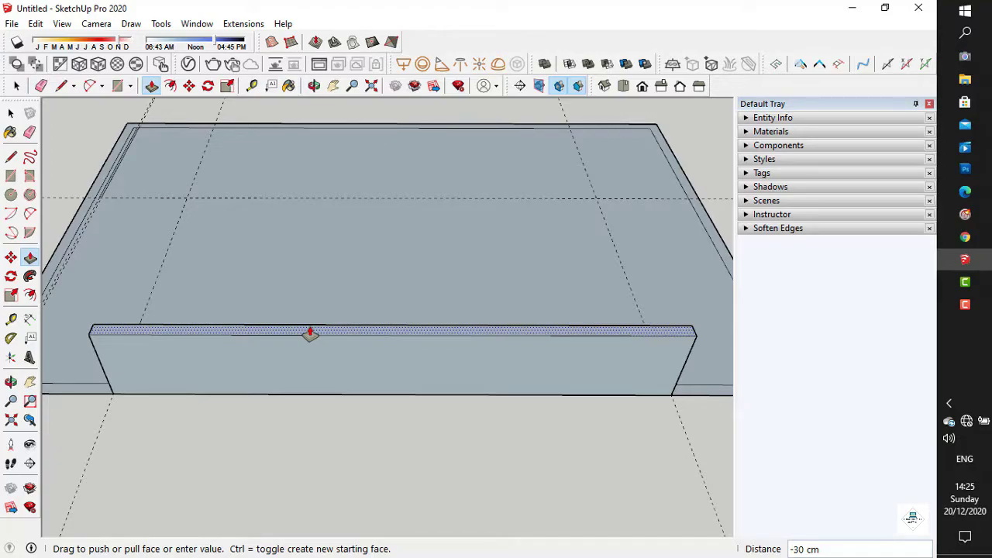
key("Return")
scroll(317, 337, "down", 5)
middle_click_drag(316, 334, 369, 343)
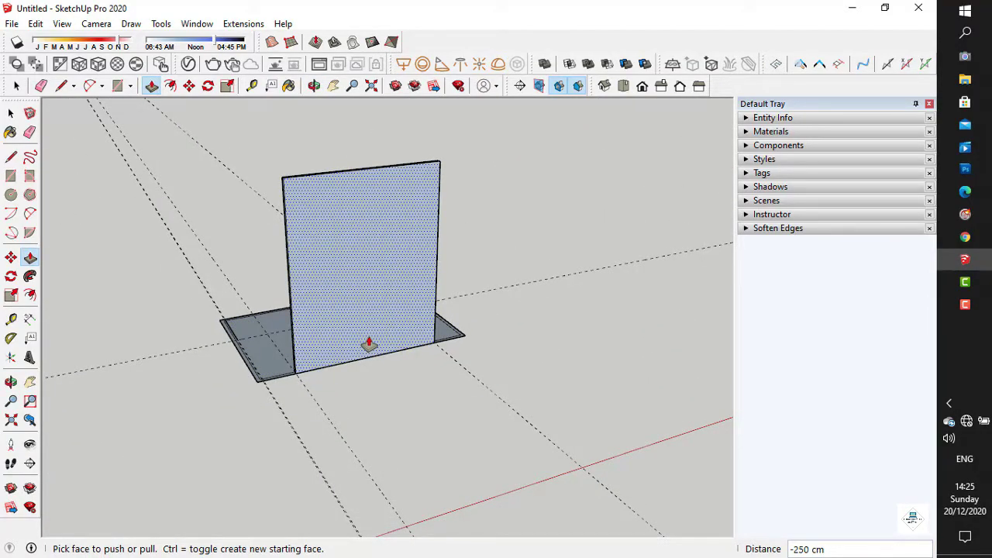
scroll(357, 363, "up", 6)
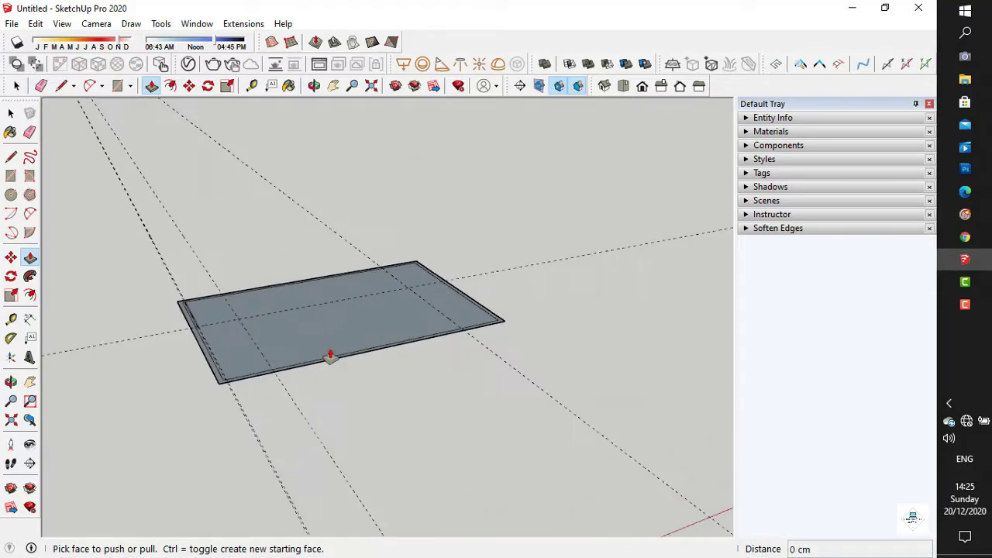
left_click(293, 438)
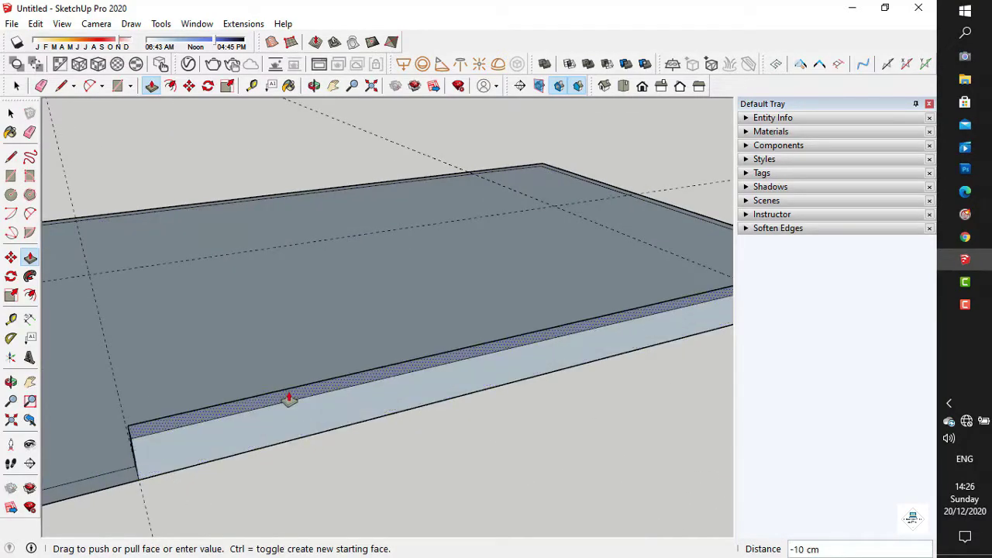
key("Escape")
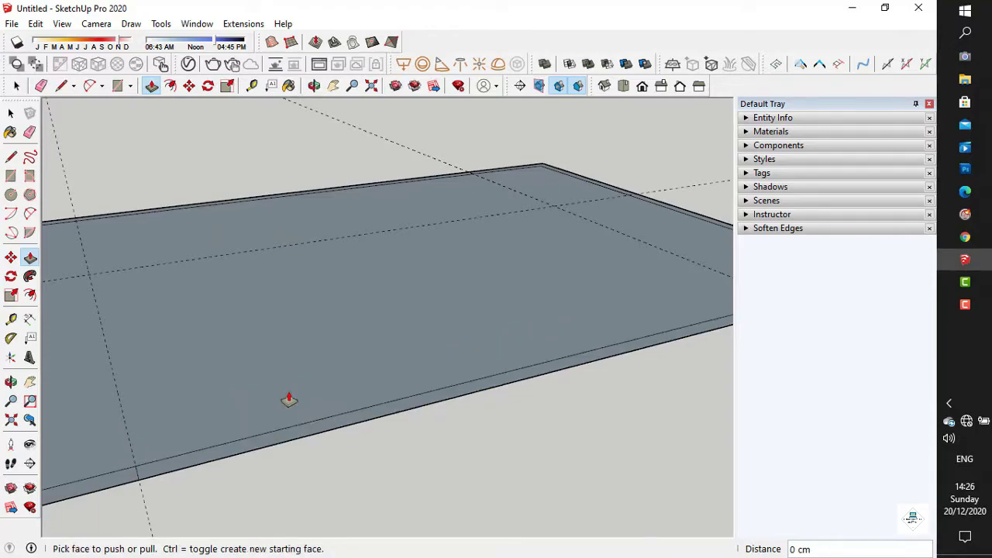
Step: Try to pull the wall strip outside the front opening up 220 cm
scroll(289, 404, "down", 4)
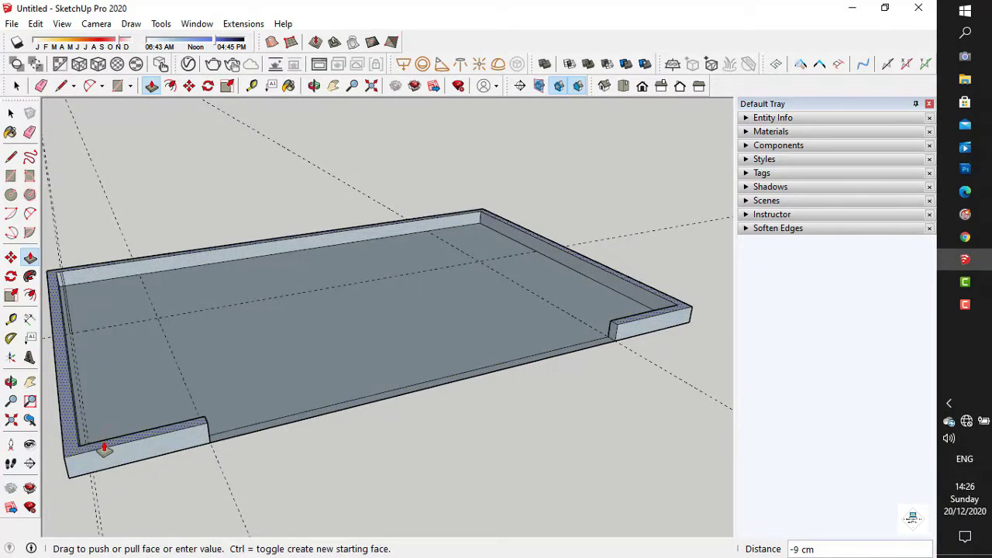
type("0")
key("Return")
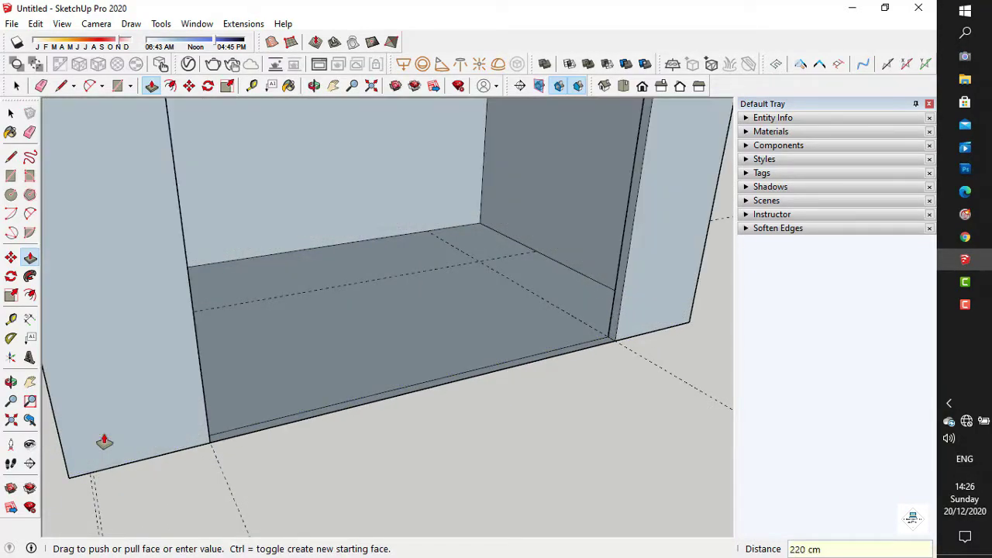
scroll(111, 449, "down", 3)
middle_click_drag(117, 450, 165, 426)
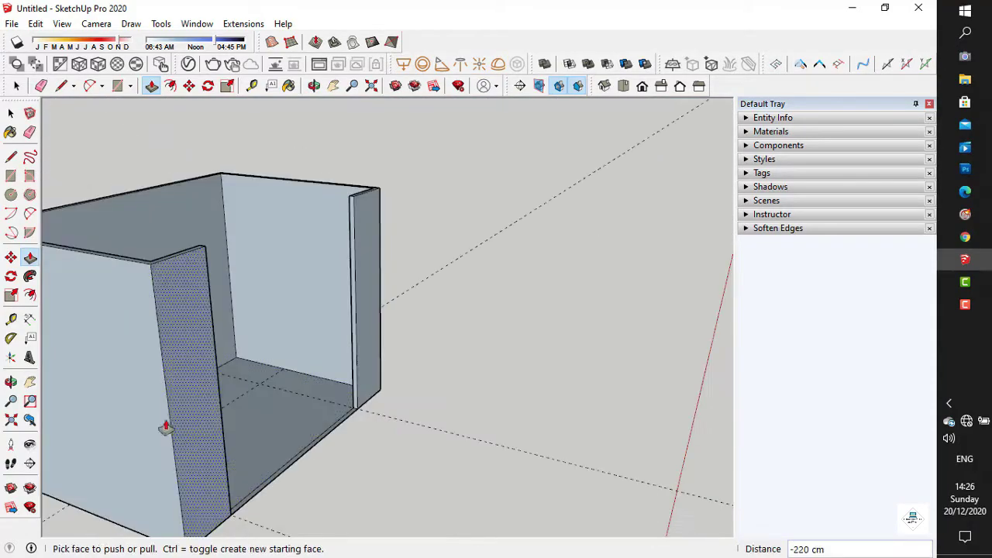
left_click(29, 381)
middle_click_drag(222, 380, 270, 409)
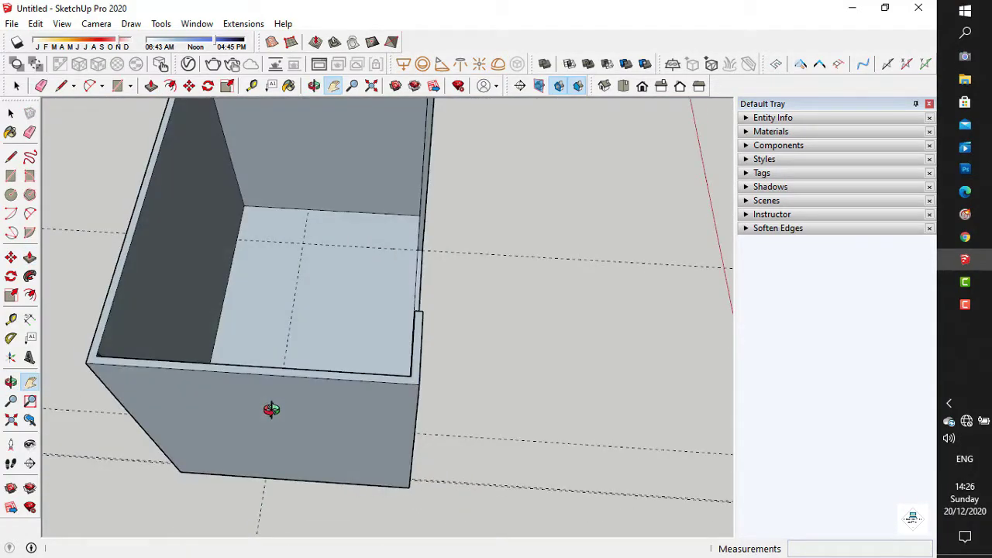
key("ctrl+z")
Step: Draw a line across the short wall's thickness along the crossing guide at the end of the narrow rectangle
scroll(274, 463, "up", 1)
left_click_drag(252, 500, 232, 416)
scroll(203, 395, "up", 4)
scroll(202, 382, "up", 3)
scroll(341, 410, "up", 2)
key("l")
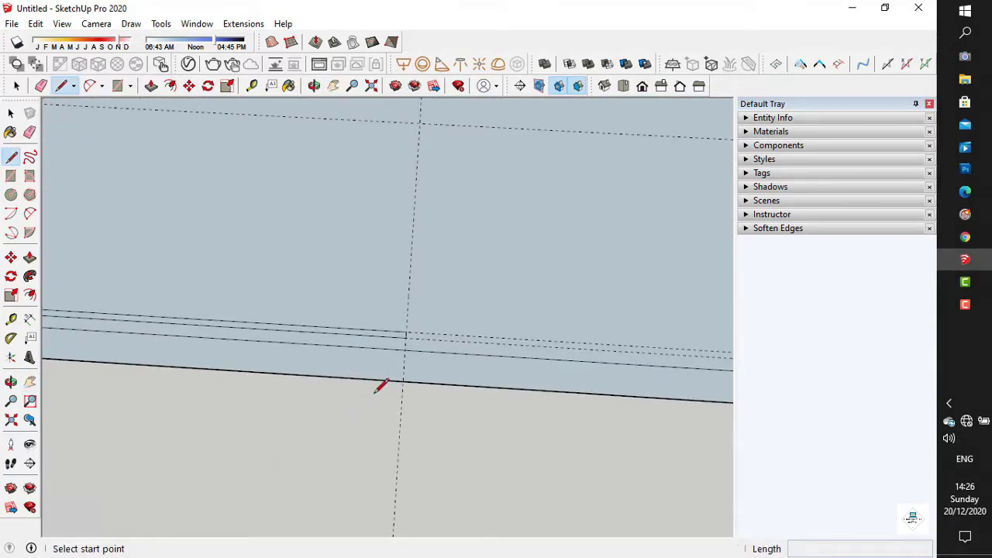
left_click(404, 353)
scroll(409, 368, "down", 5)
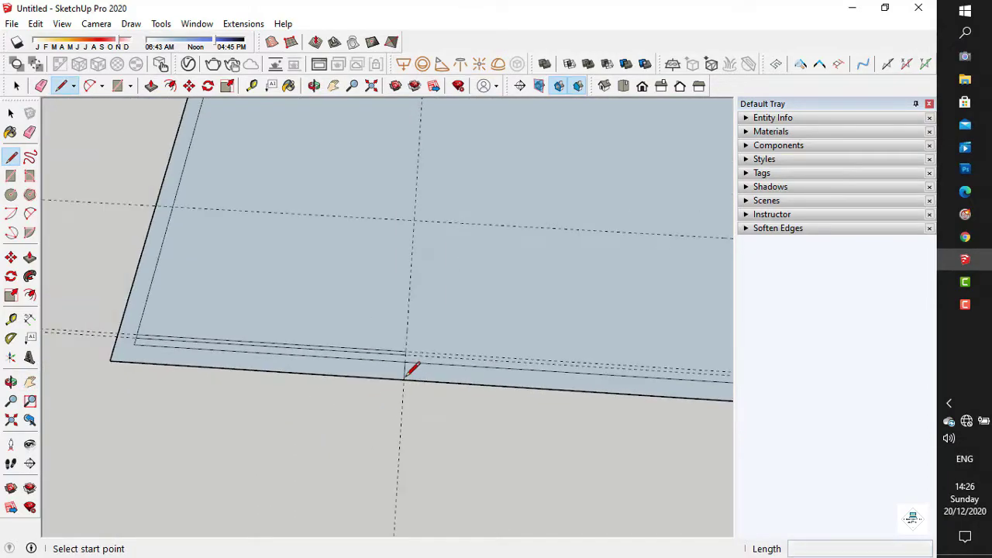
Step: Pull the L-shaped wall strip at the front corner, between the two dividing lines, up into a tall wall
left_click(30, 381)
scroll(540, 313, "down", 2)
middle_click_drag(432, 356, 295, 387)
left_click(30, 259)
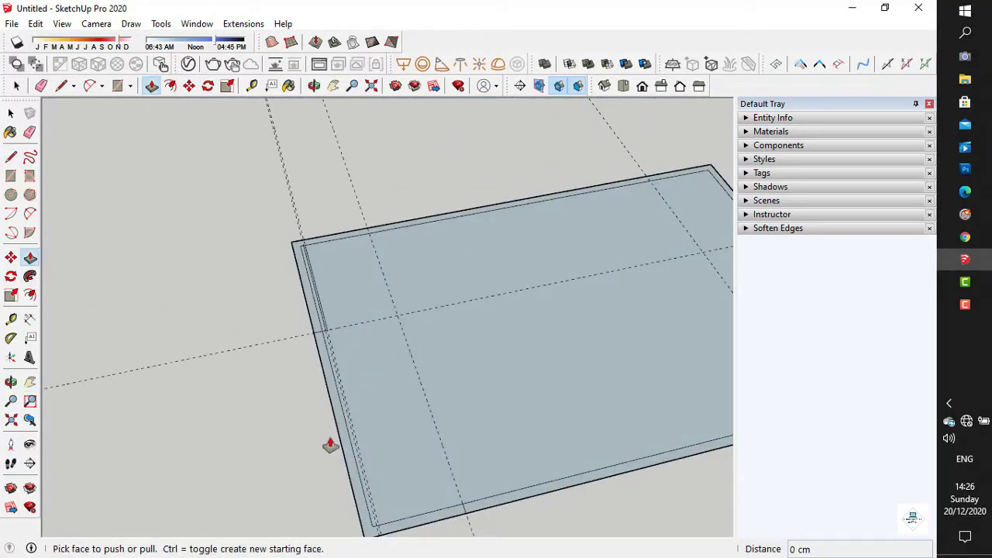
left_click(341, 447)
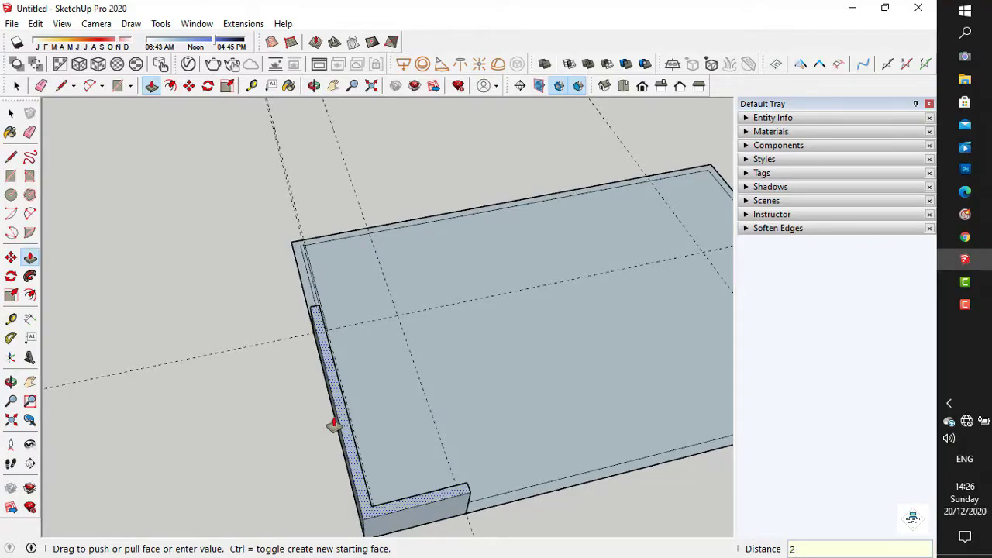
key("Return")
scroll(408, 388, "down", 5)
middle_click_drag(408, 388, 307, 483)
left_click(29, 382)
left_click_drag(66, 391, 429, 327)
middle_click_drag(430, 328, 561, 457)
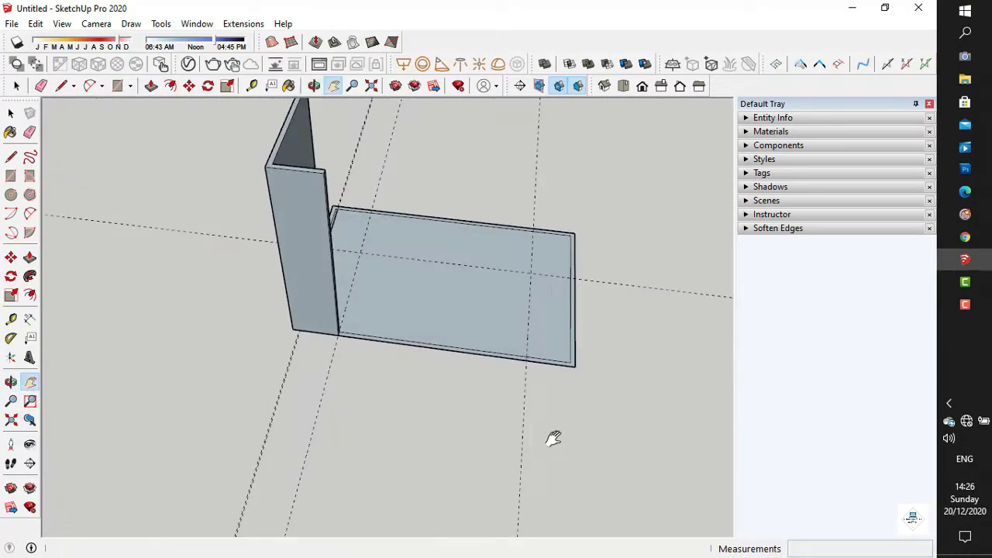
middle_click_drag(562, 302, 404, 341)
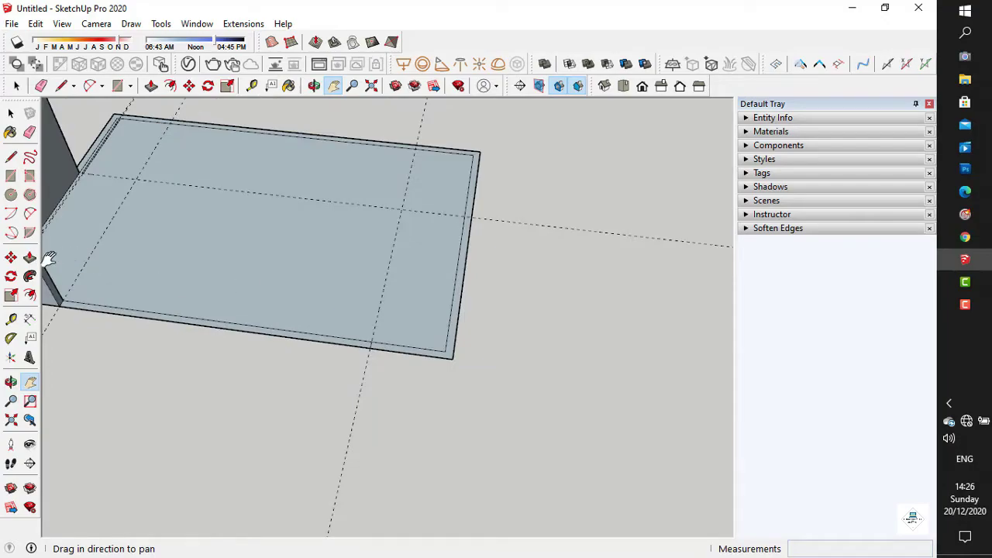
key("p")
left_click(456, 328)
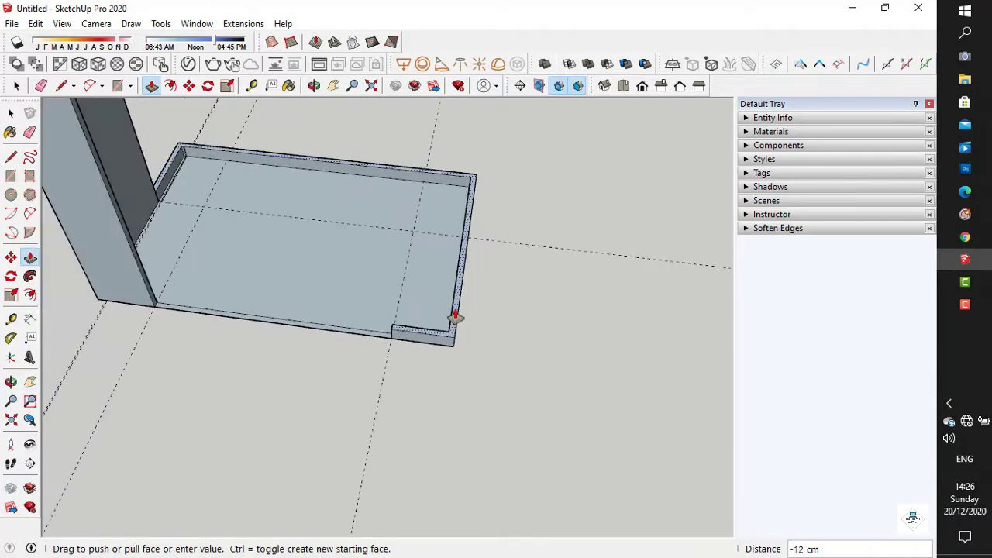
scroll(455, 315, "down", 3)
key("Escape")
middle_click_drag(420, 295, 315, 326)
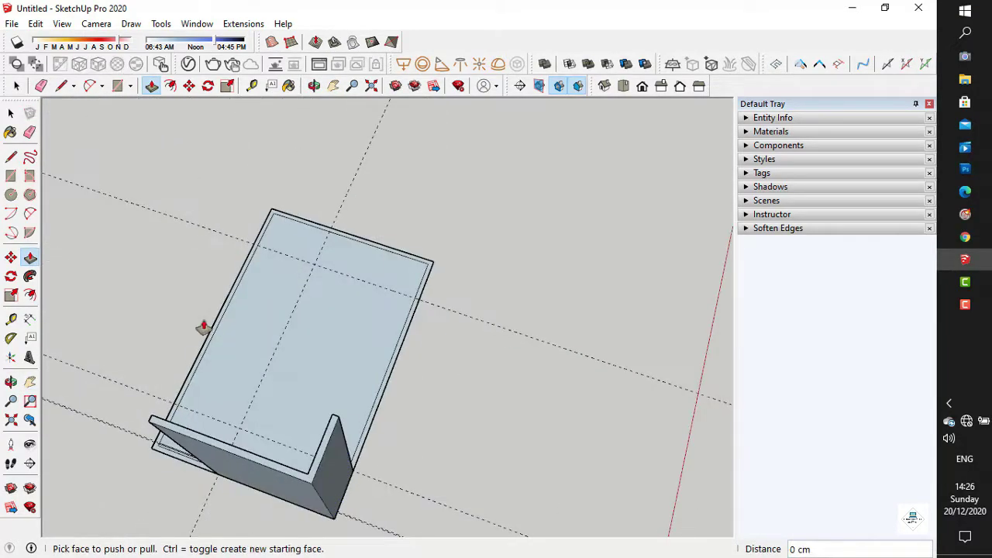
Step: Extend the inner long edge with a 5 cm line across the short wall's thickness at the back corner beside the doorway
left_click(30, 382)
left_click_drag(218, 475, 394, 354)
scroll(333, 310, "up", 3)
middle_click_drag(329, 304, 307, 311)
key("l")
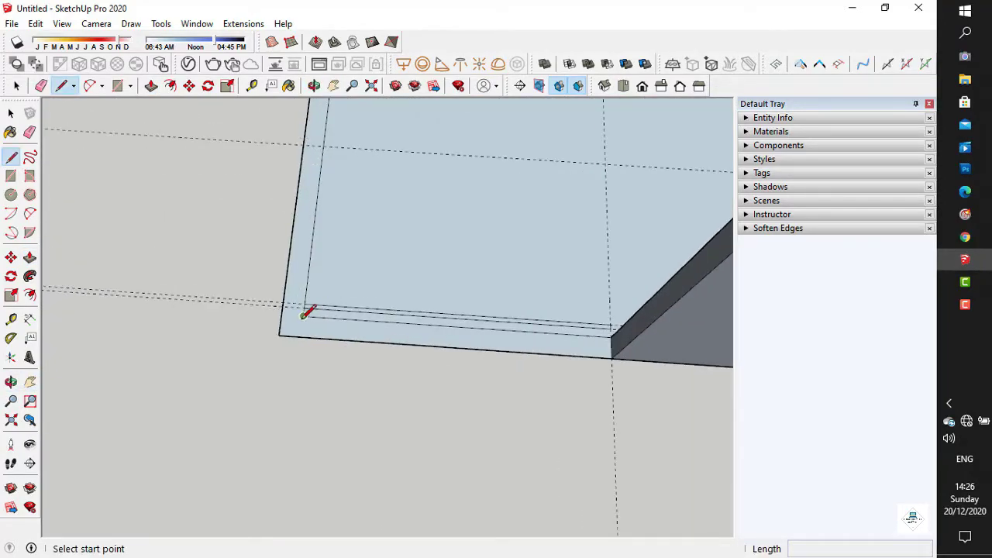
left_click(304, 315)
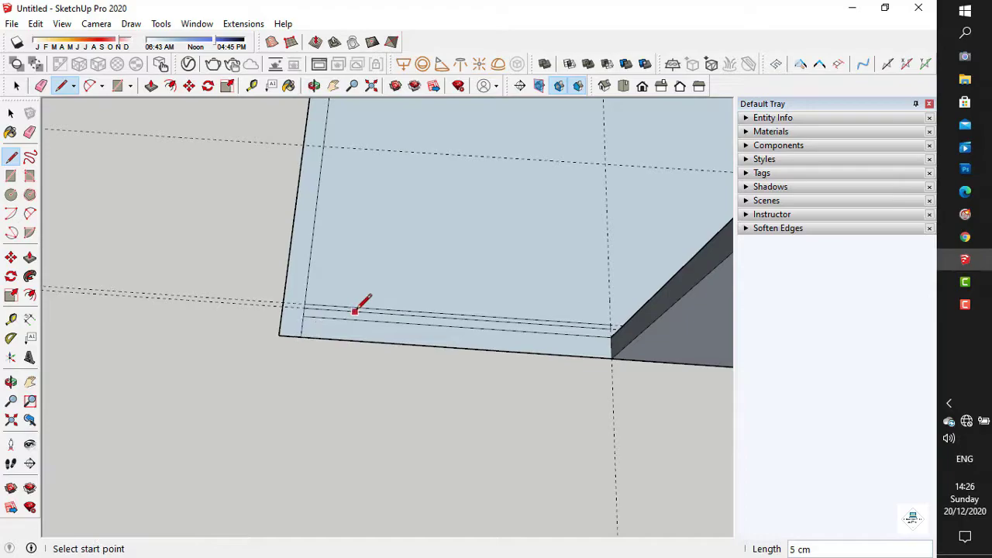
Step: Pull the remaining wall strip, starting at the back corner, up to the height of the finished corner wall
left_click(27, 258)
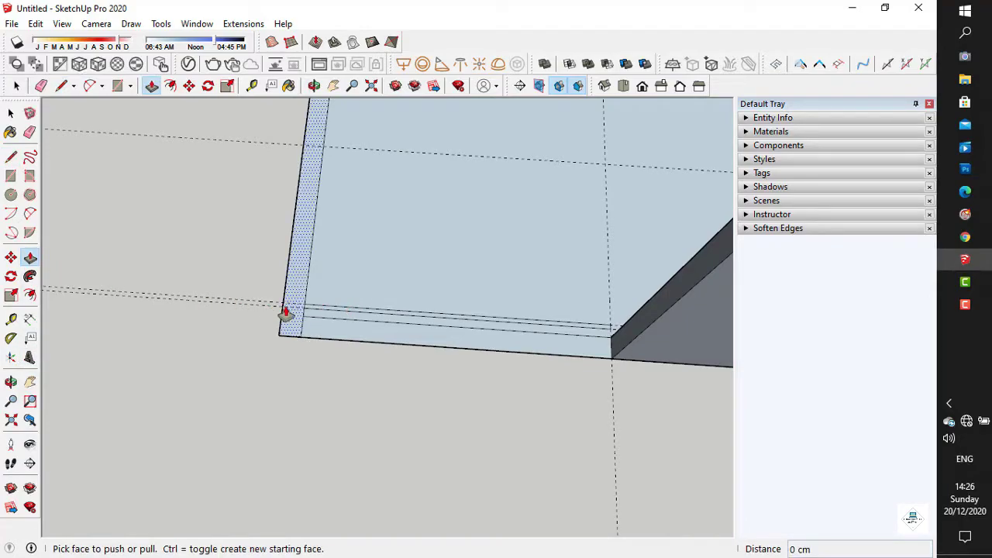
left_click(286, 313)
scroll(320, 314, "down", 2)
scroll(517, 190, "down", 3)
middle_click_drag(537, 182, 386, 258)
left_click(651, 231)
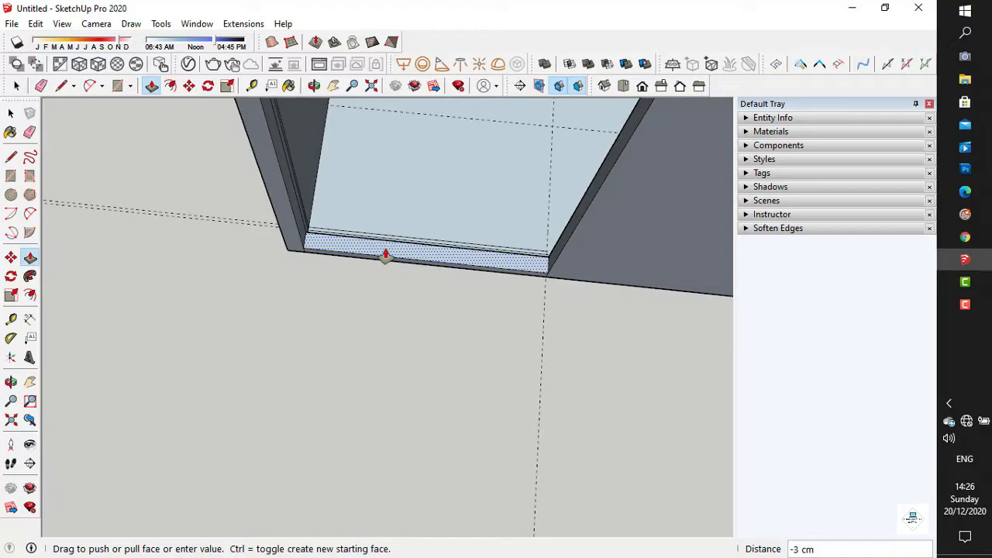
Step: Raise the threshold strip in the short wall's doorway 5 cm
key("Return")
middle_click_drag(383, 255, 121, 342)
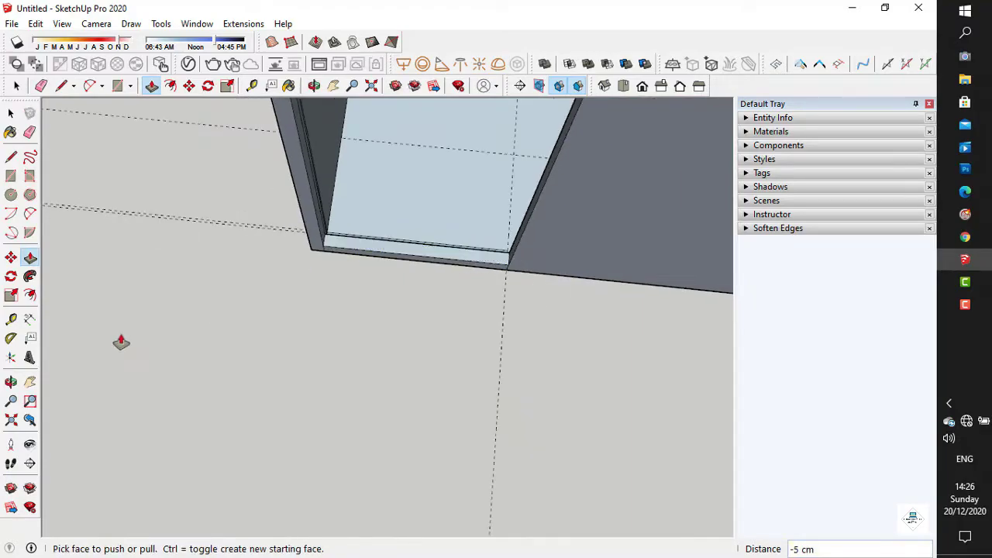
left_click(30, 382)
scroll(390, 359, "up", 3)
left_click_drag(361, 387, 386, 392)
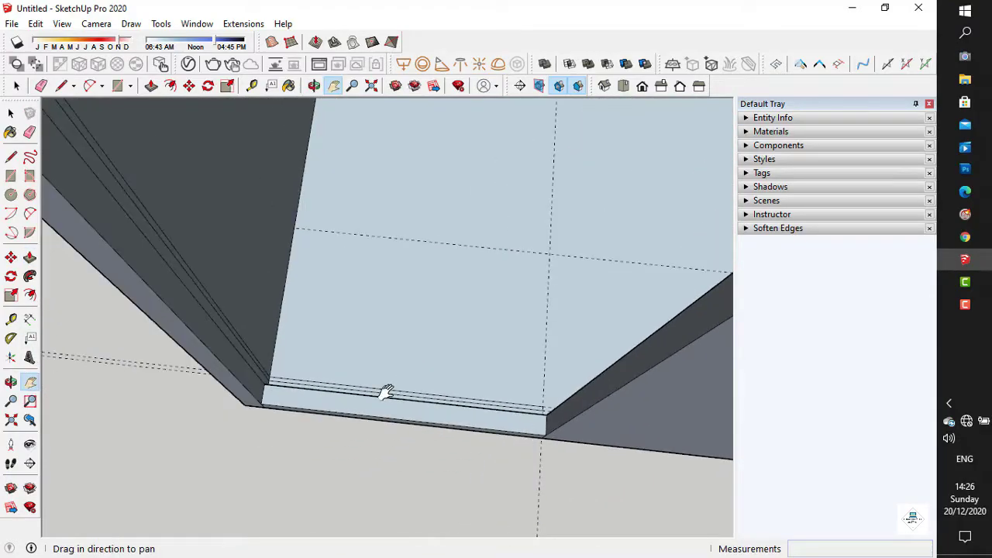
scroll(385, 393, "up", 2)
Step: Raise the interior floor face about 3 cm and pull the front wall strip between the two guides up 100 cm
scroll(263, 349, "down", 4)
scroll(268, 283, "down", 4)
left_click_drag(496, 254, 434, 321)
middle_click_drag(520, 256, 423, 257)
middle_click_drag(636, 360, 303, 300)
left_click(29, 258)
left_click(377, 326)
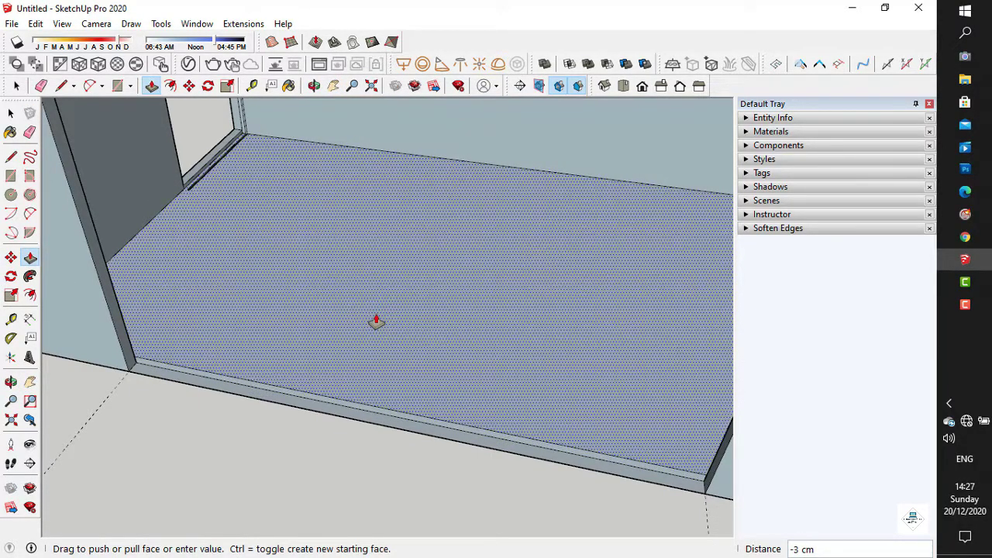
left_click(376, 320)
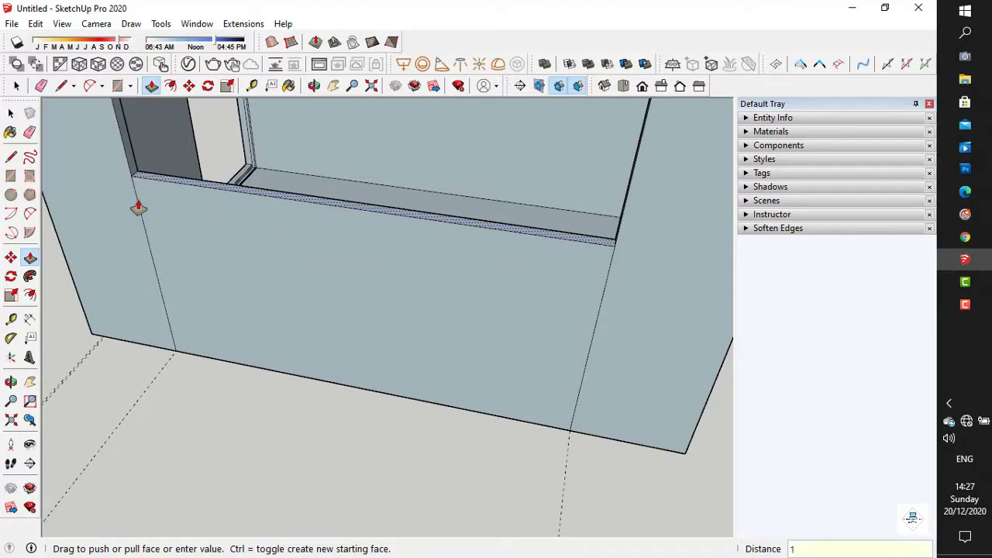
scroll(93, 223, "down", 5)
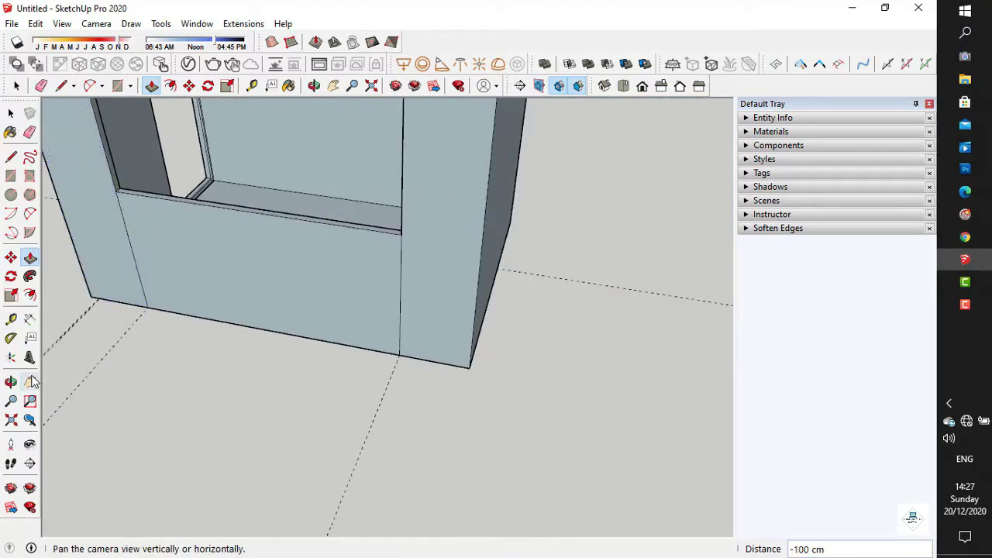
Step: Erase the two vertical seam edges on the outer front wall beside the low wall section
middle_click_drag(106, 243, 309, 375)
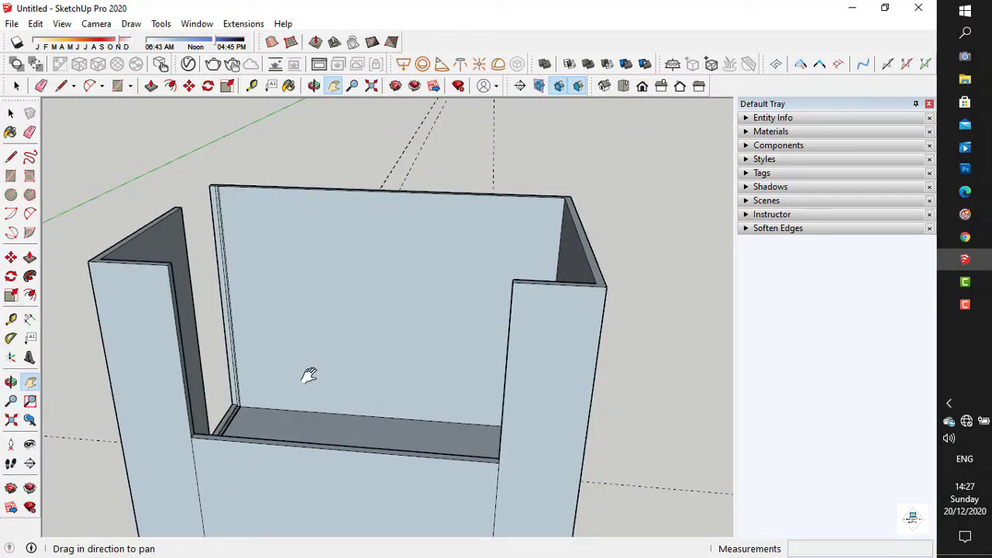
middle_click_drag(310, 367, 349, 277)
scroll(383, 306, "up", 5)
mouse_move(382, 306)
middle_mouse_down("shift")
mouse_move(408, 342)
mouse_move(387, 323)
mouse_move(222, 363)
mouse_move(224, 372)
middle_mouse_up("shift")
scroll(321, 341, "up", 2)
key("e")
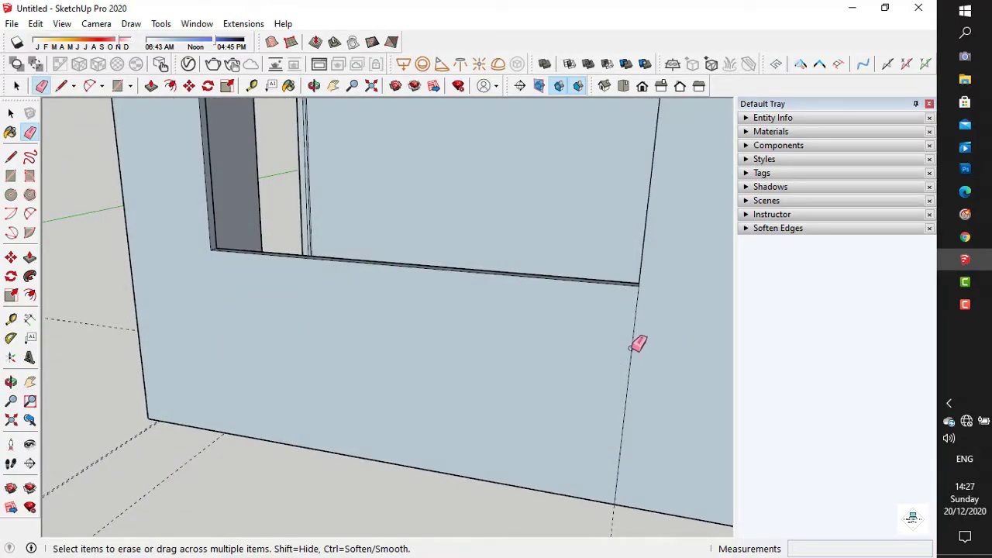
Step: Pull the narrow strips inside the doorway threshold 3 cm so they are level with the interior floor
middle_click_drag(551, 333, 304, 330)
middle_click_drag(318, 193, 447, 315, "shift")
scroll(416, 241, "up", 5)
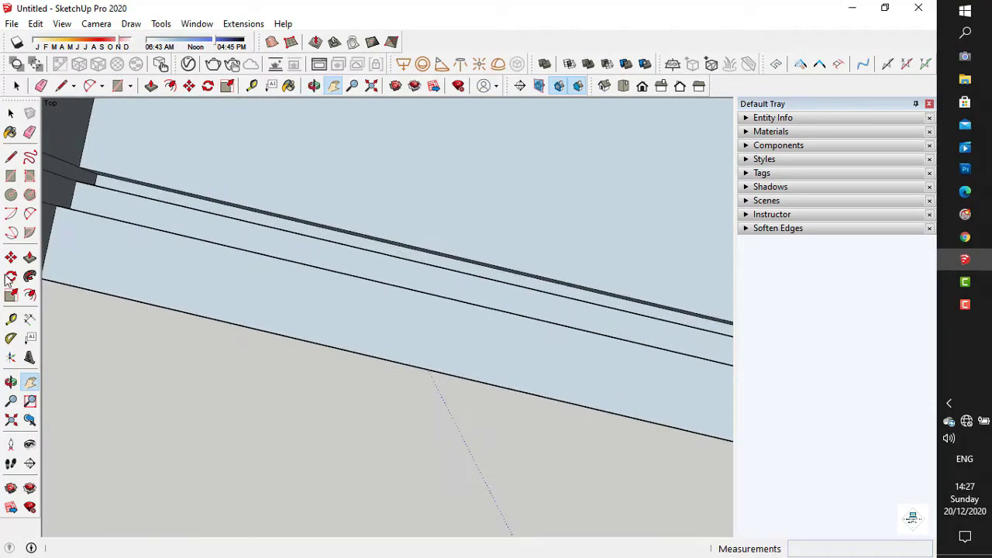
left_click(29, 257)
left_click(186, 191)
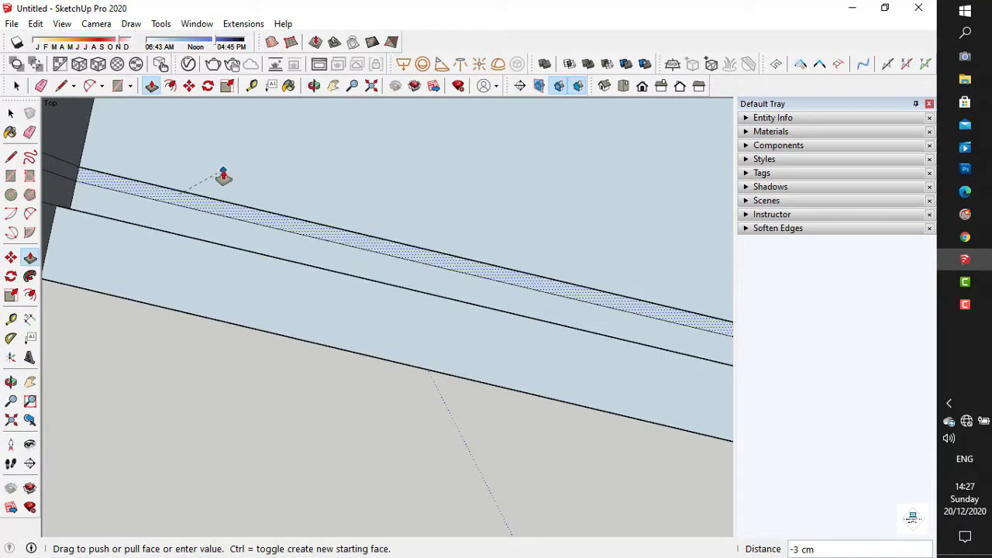
scroll(224, 178, "down", 3)
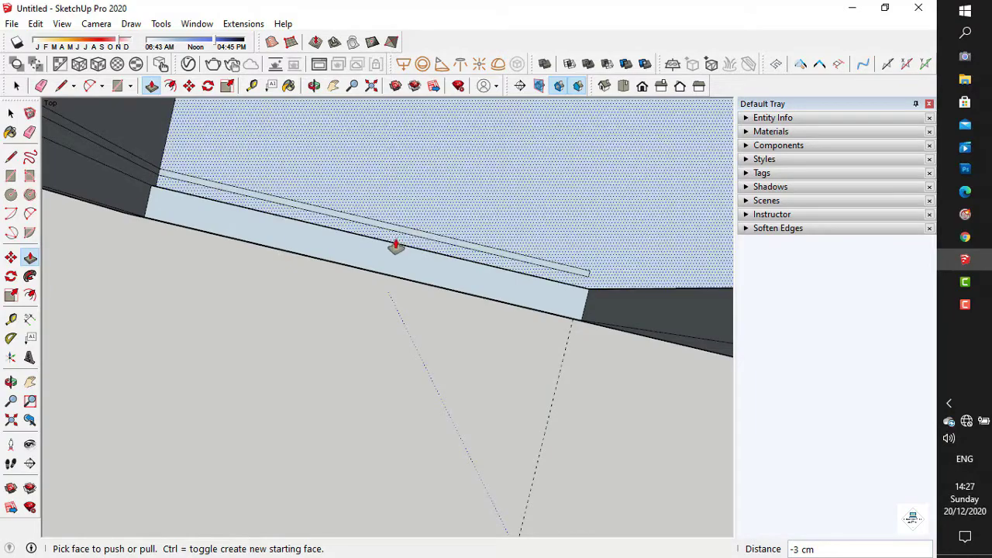
Step: Draw a roof rectangle over the wall tops from one outer corner to the diagonally opposite one
left_click(29, 382)
scroll(387, 295, "down", 2)
middle_click_drag(395, 302, 417, 337)
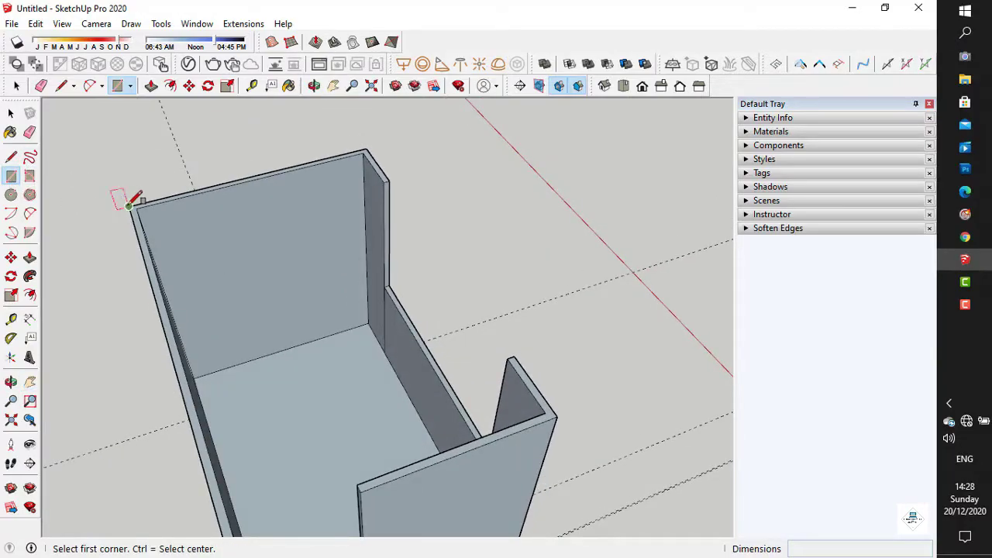
left_click(129, 206)
left_click(556, 416)
middle_click_drag(556, 416, 388, 318)
left_click(11, 113)
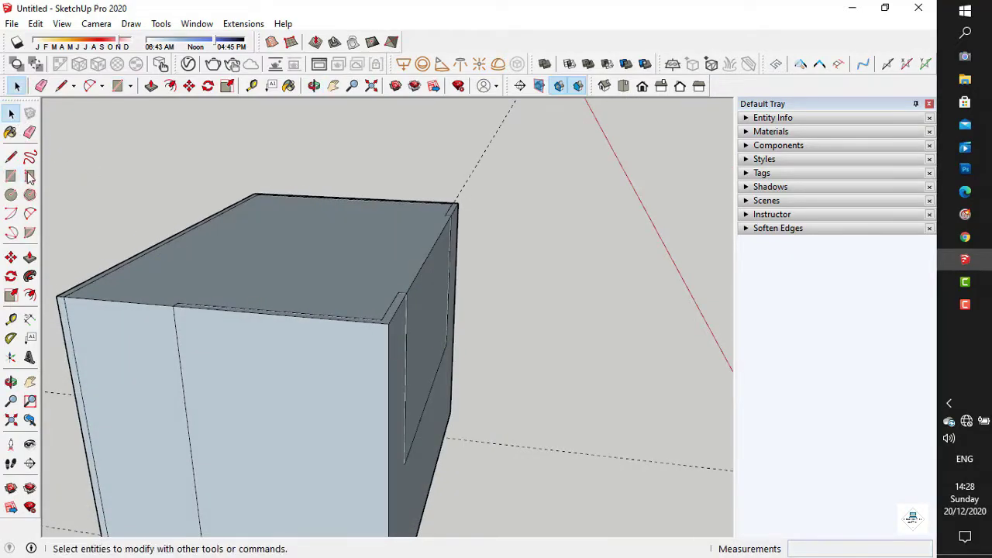
left_click(142, 361)
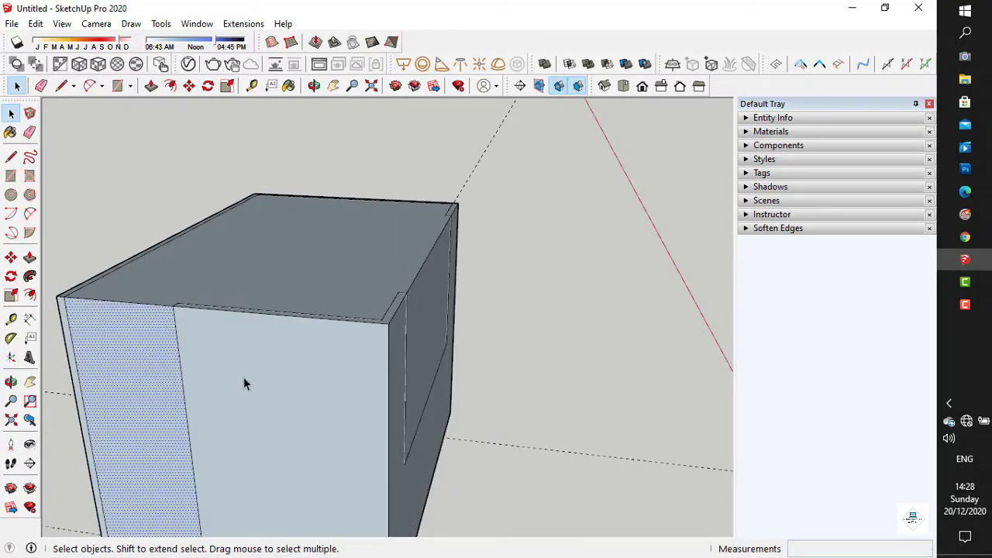
middle_click_drag(243, 377, 179, 279)
left_click(29, 257)
left_click(249, 261)
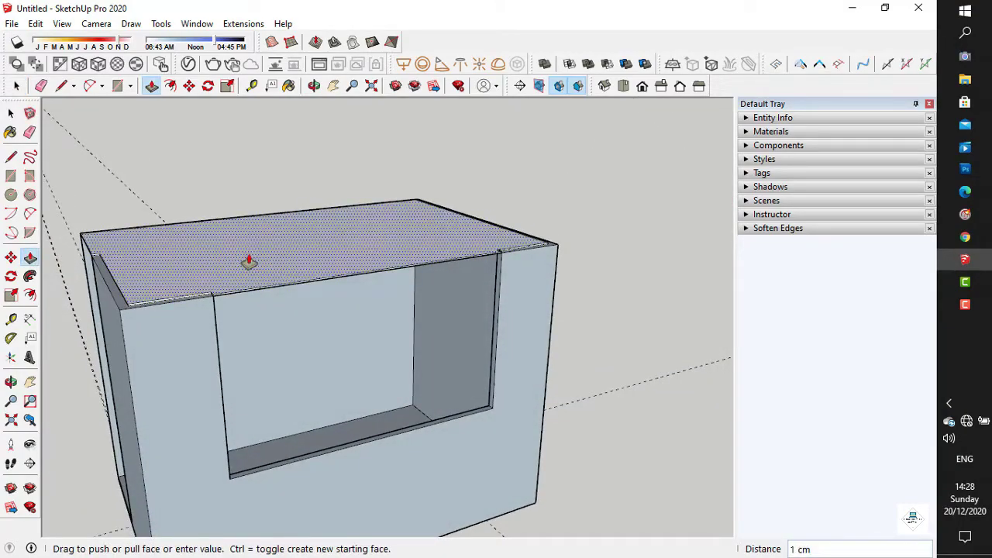
left_click(248, 258)
scroll(102, 279, "up", 4)
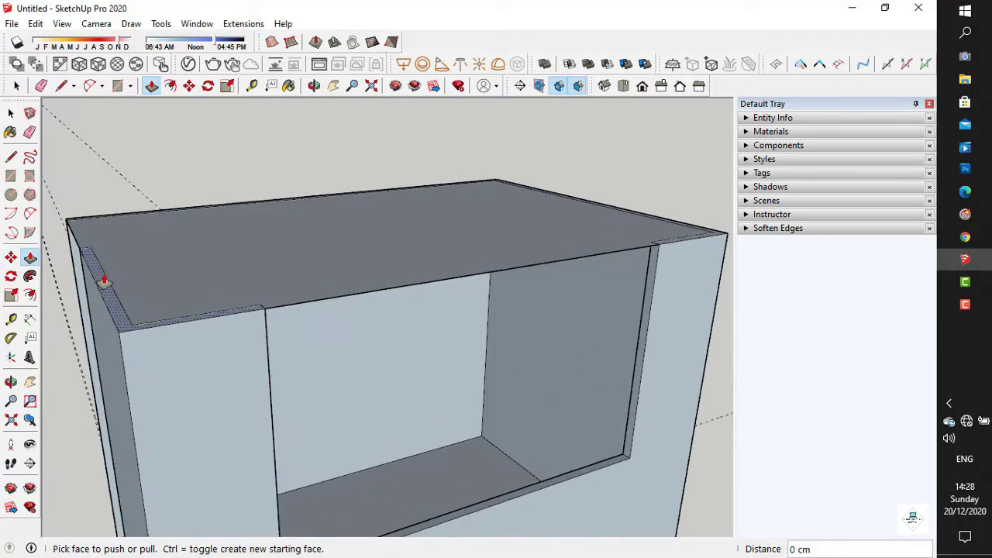
key("e")
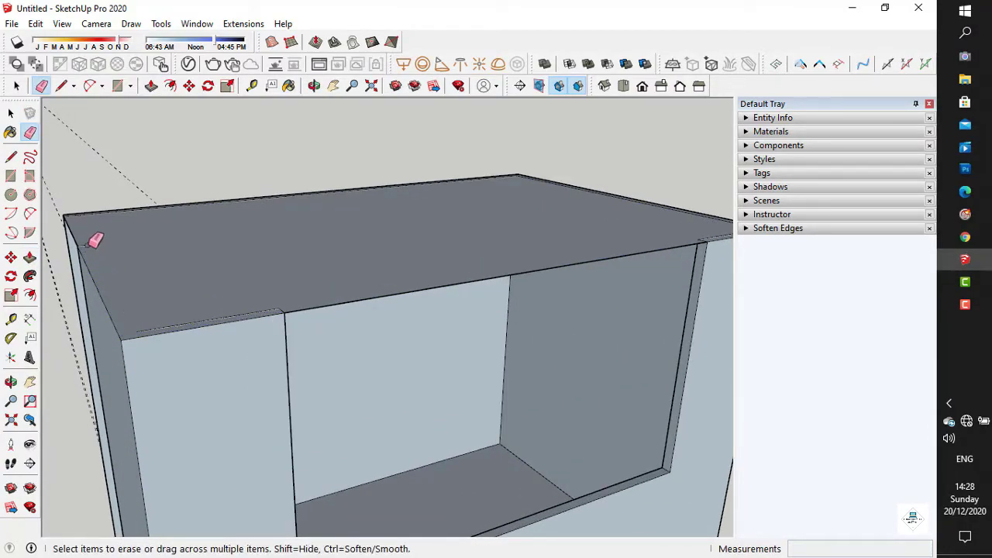
Step: Pull the main roof face up 5 cm and raise the wall-top strips level with it
mouse_move(95, 246)
middle_mouse_down()
mouse_move(312, 294)
mouse_move(750, 295)
mouse_move(715, 269)
mouse_move(518, 372)
mouse_move(352, 376)
middle_mouse_up()
scroll(582, 345, "down", 2)
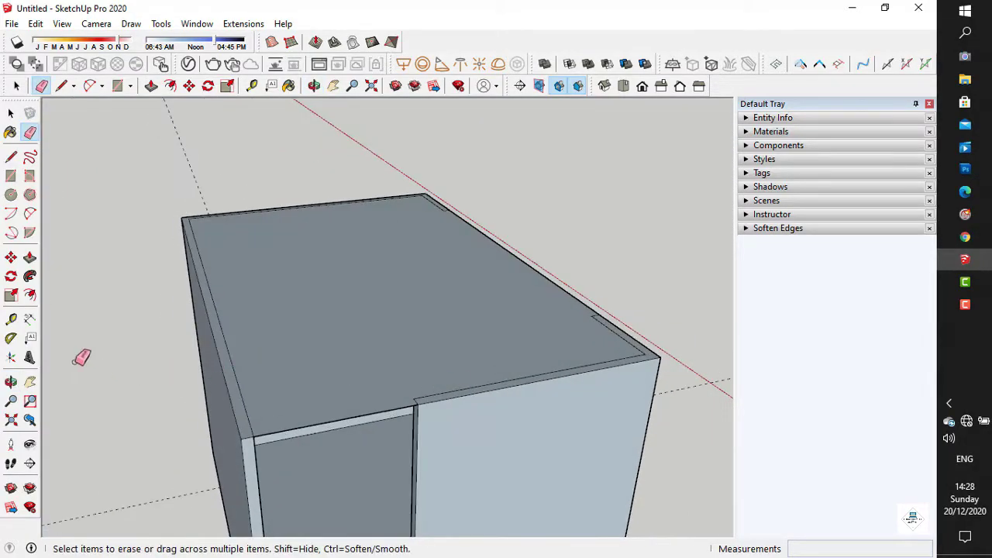
left_click(29, 257)
left_click_drag(375, 381, 375, 374)
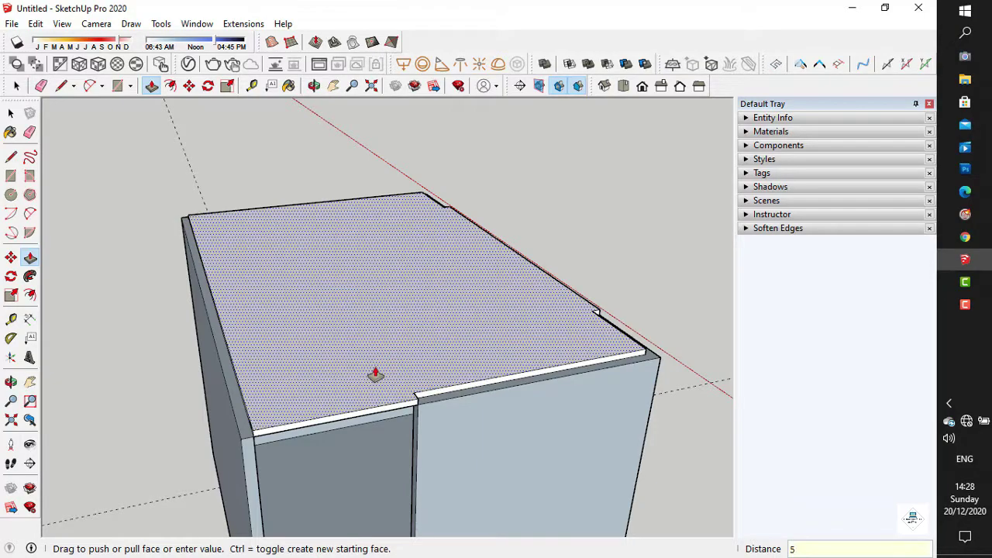
key("Return")
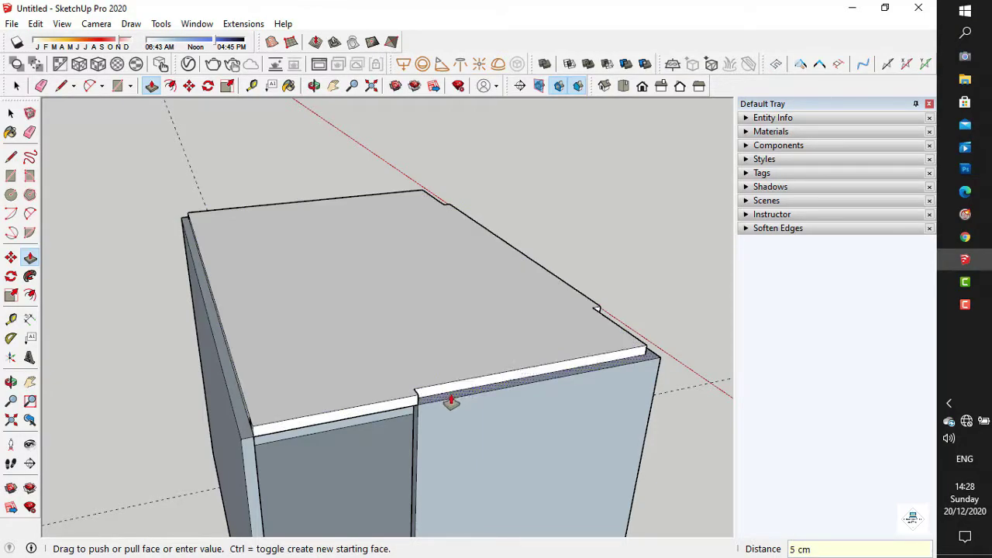
mouse_move(432, 413)
middle_mouse_down()
mouse_move(380, 380)
mouse_move(664, 297)
mouse_move(659, 348)
middle_mouse_up()
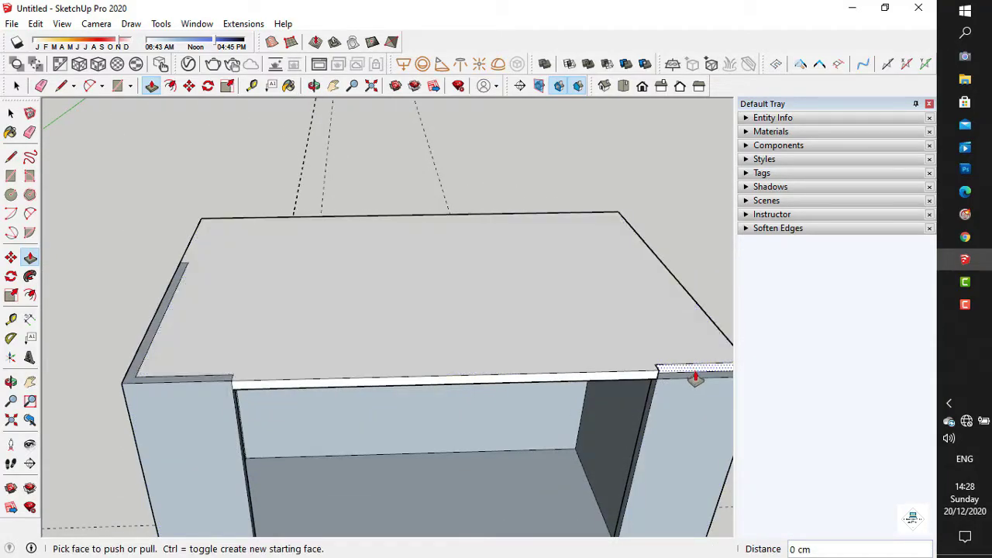
middle_click_drag(694, 380, 312, 383)
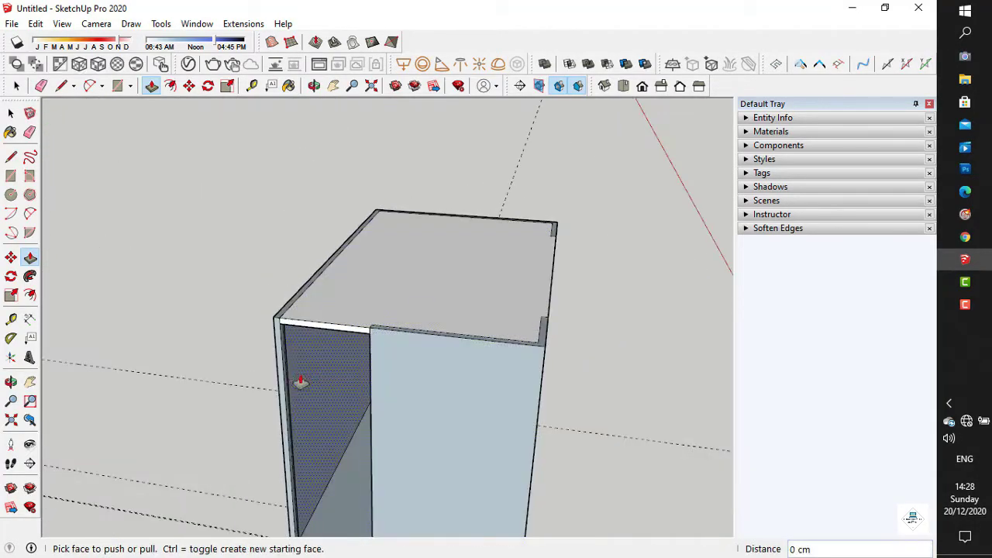
Step: Examine the doorway threshold, the interior corner and the kiosk's exterior from several sides
scroll(303, 381, "up", 4)
left_click(30, 381)
scroll(410, 264, "down", 3)
middle_click_drag(387, 214, 332, 410)
scroll(413, 330, "up", 3)
scroll(413, 330, "up", 5)
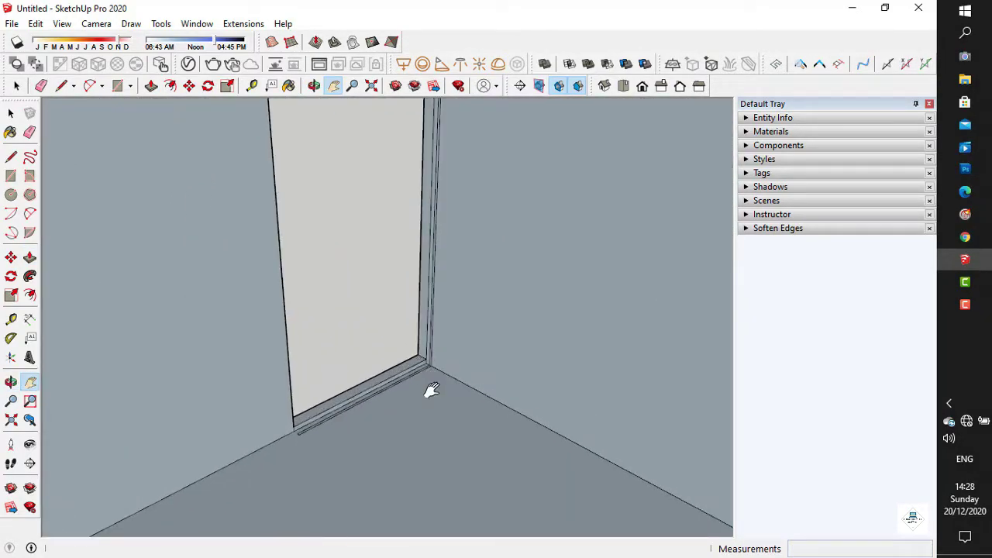
middle_click_drag(405, 418, 514, 422)
scroll(514, 423, "down", 8)
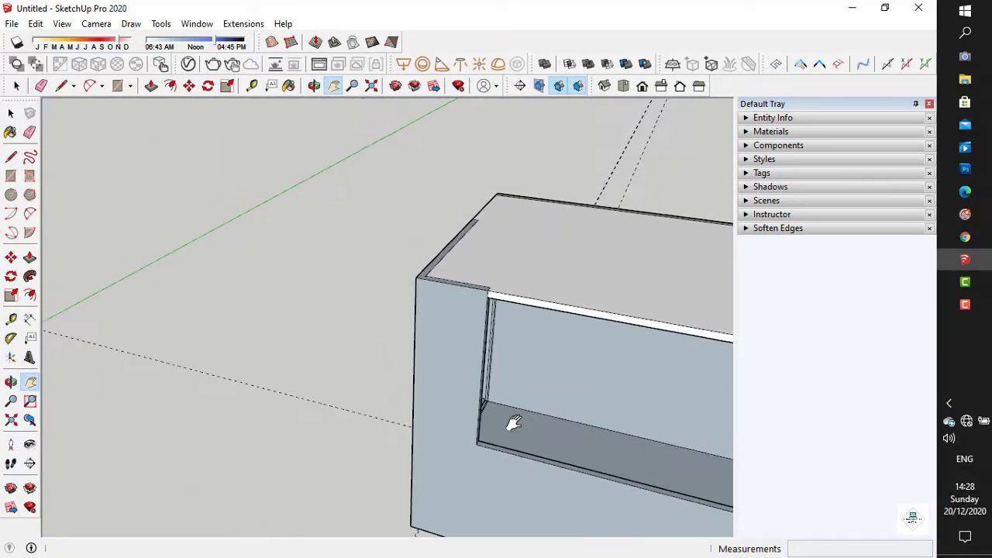
middle_click_drag(458, 299, 518, 377)
middle_click_drag(517, 376, 470, 290, "shift")
middle_click_drag(470, 290, 569, 408)
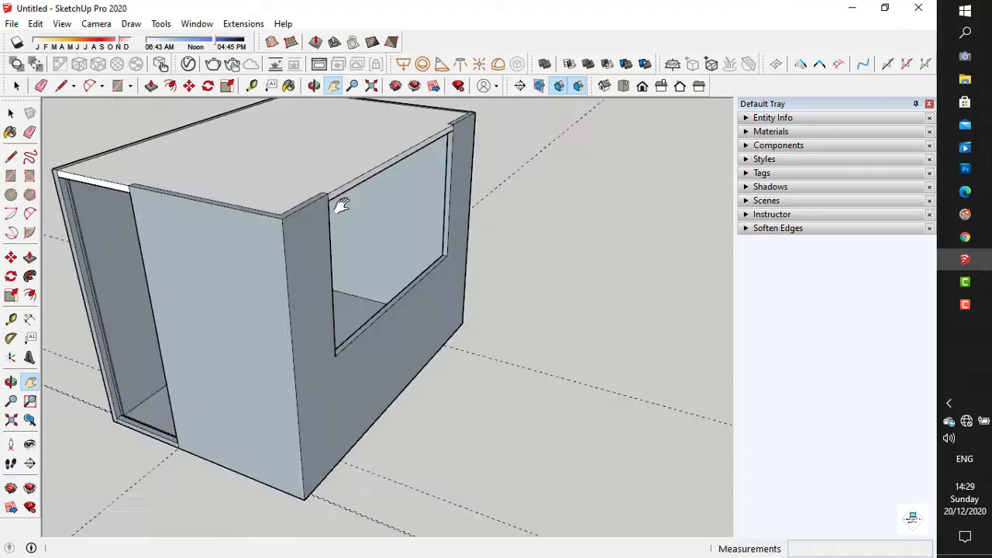
Step: Draw a 200 by 120 cm rectangle over the front opening and make it a group
middle_click_drag(339, 204, 285, 240)
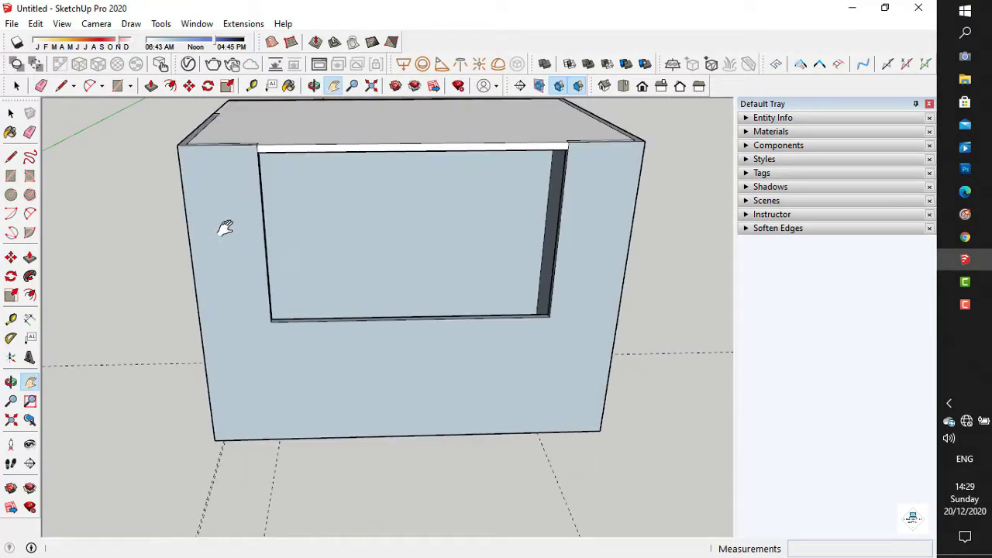
scroll(380, 167, "up", 2)
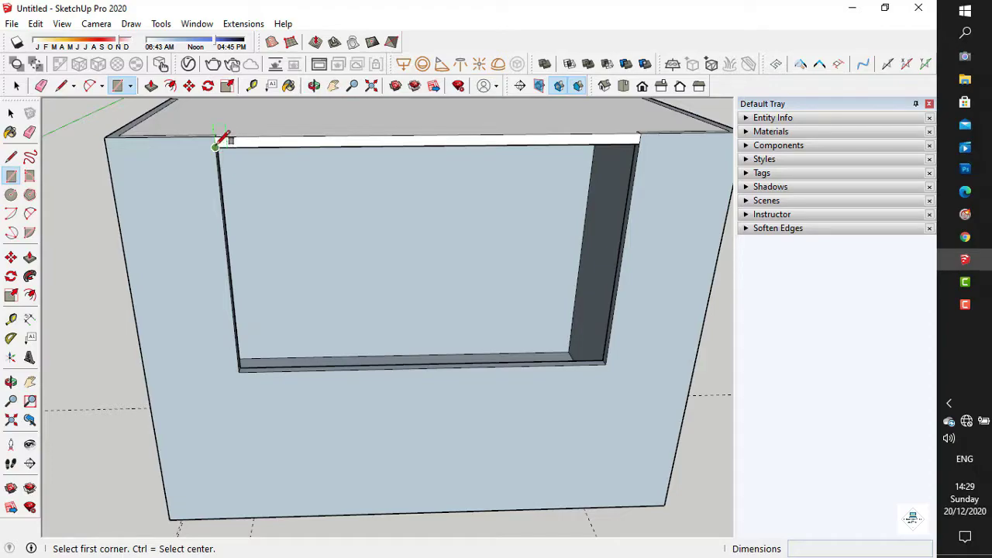
left_click(215, 146)
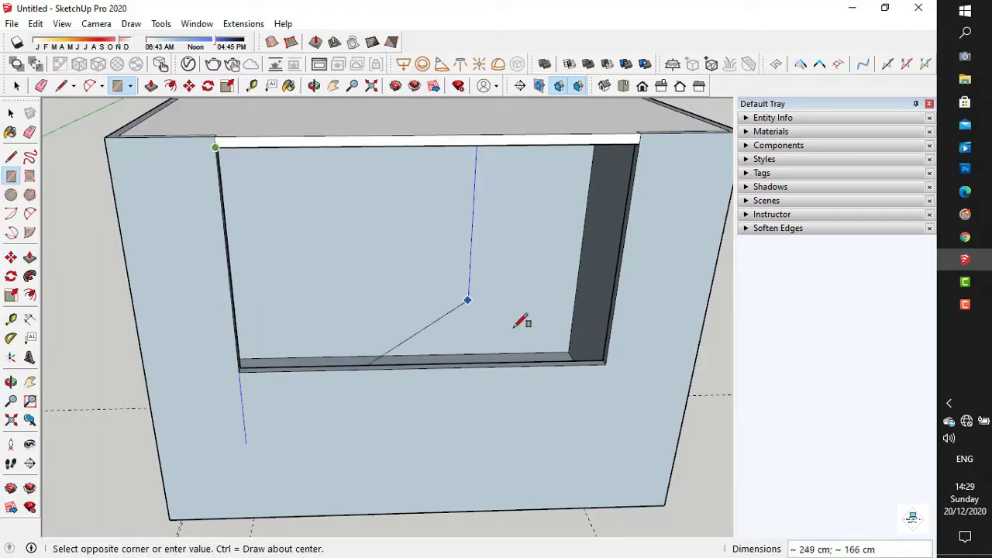
left_click(606, 364)
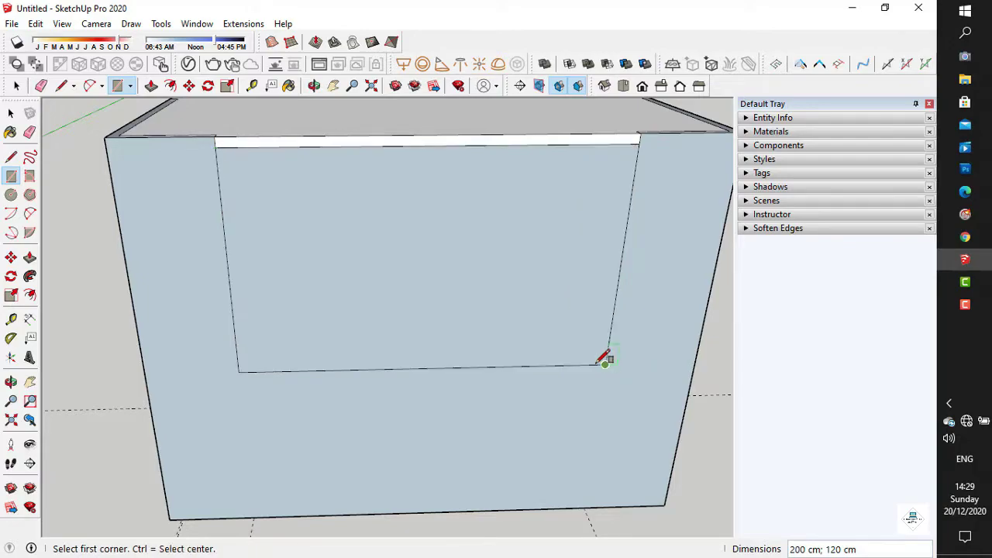
left_click(11, 115)
left_click(349, 218)
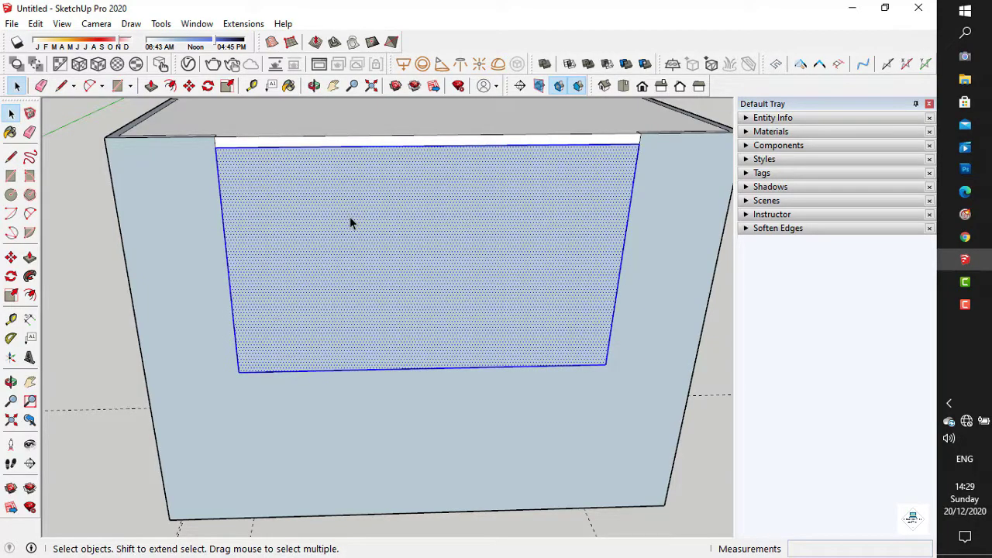
right_click(350, 217)
left_click(411, 343)
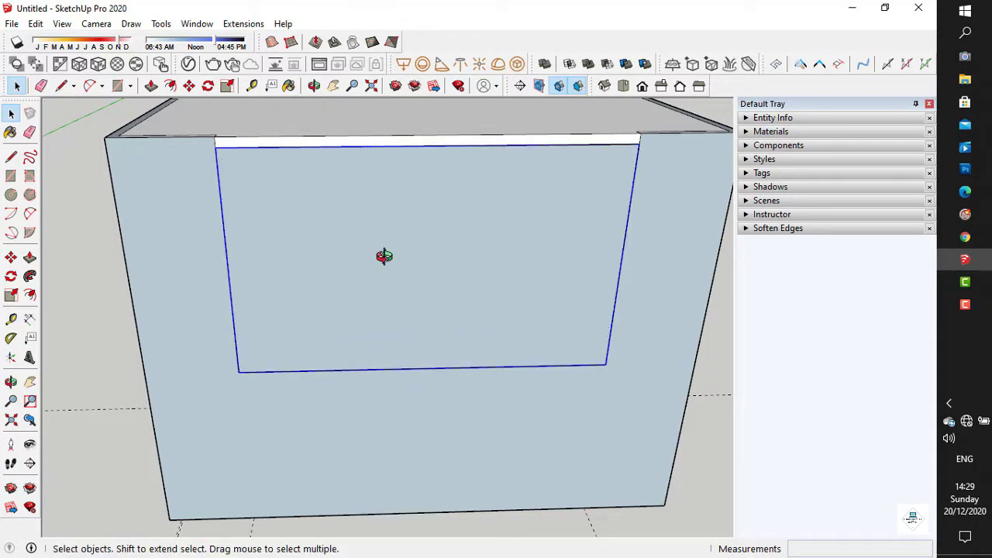
Step: Rotate the front panel group 75 degrees outward in the plane of the short wall
middle_click_drag(381, 260, 532, 297)
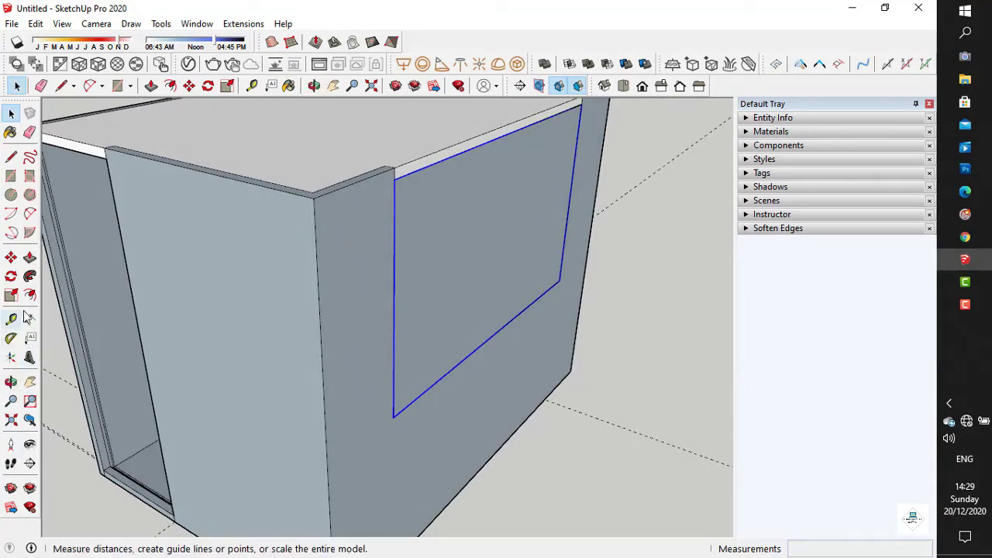
left_click(11, 279)
mouse_move(326, 283)
middle_mouse_down()
mouse_move(430, 288)
mouse_move(341, 290)
middle_mouse_up()
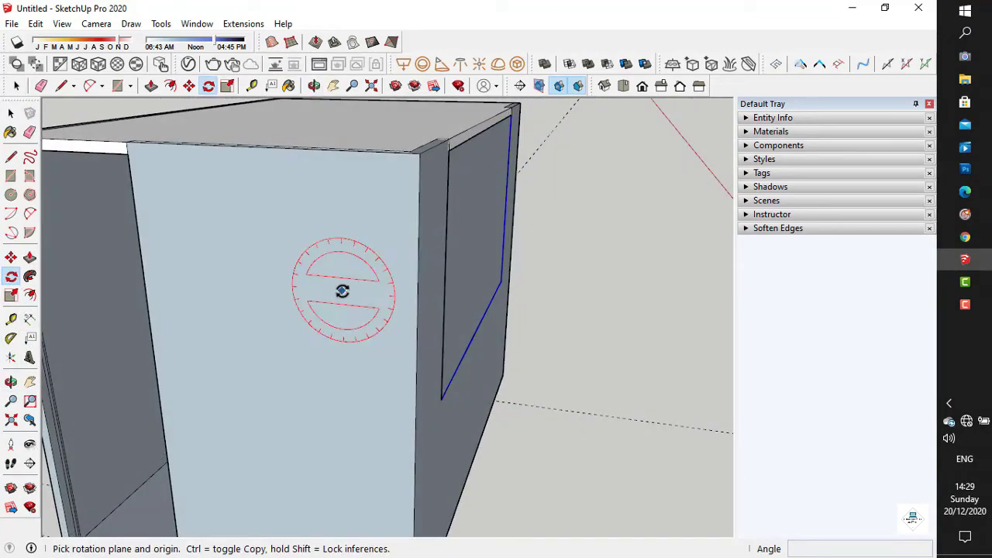
left_click(375, 292)
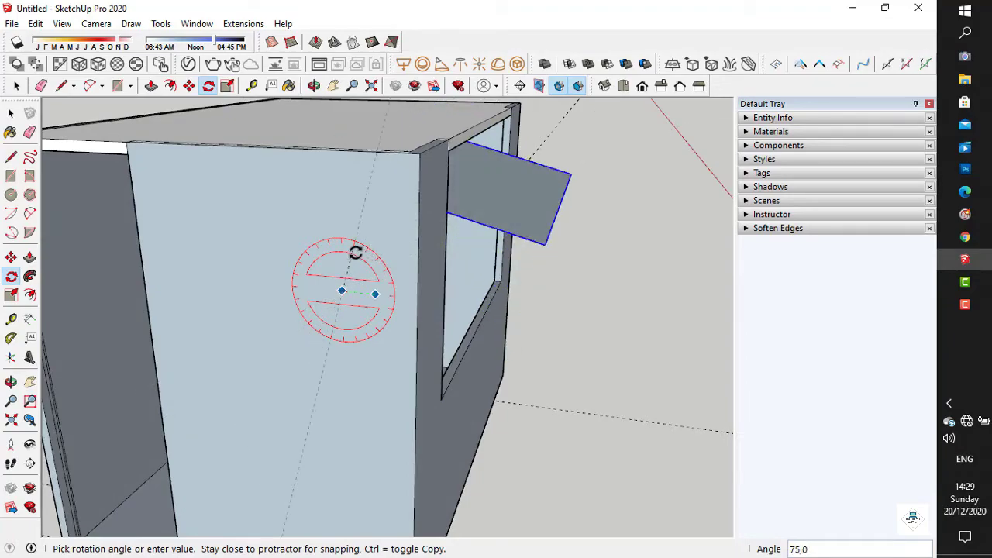
left_click(355, 253)
Step: Place the tilted panel against the top edge of the front opening and thicken it with Push/Pull
scroll(473, 259, "up", 3)
middle_click_drag(483, 257, 597, 263)
key("p")
key("space")
scroll(606, 378, "down", 5)
middle_click_drag(618, 390, 460, 401)
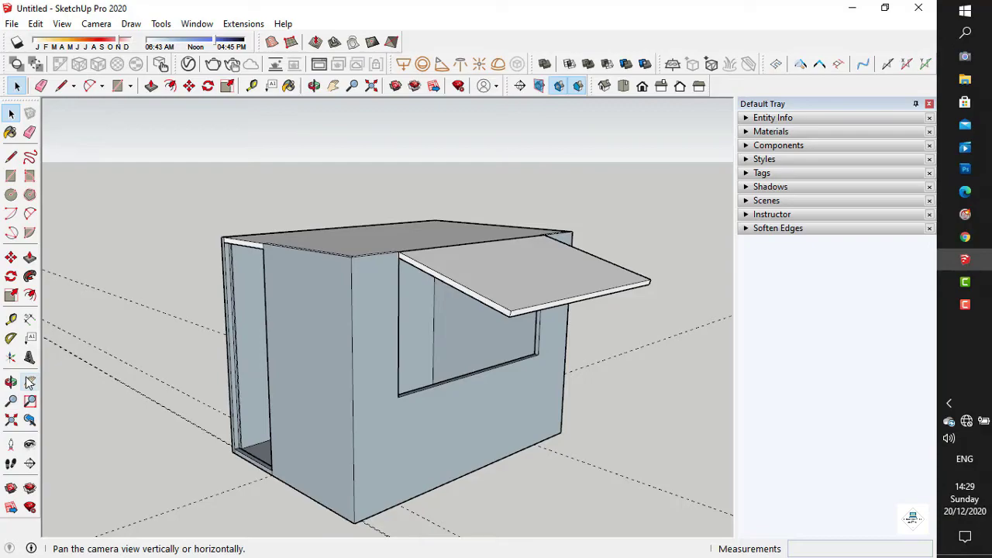
Step: Offset the outline of the tilted panel's large face 15 cm inward
middle_click_drag(441, 346, 146, 357)
scroll(417, 176, "up", 3)
left_click(30, 383)
scroll(410, 328, "up", 2)
middle_click_drag(410, 328, 305, 266)
scroll(218, 308, "up", 1)
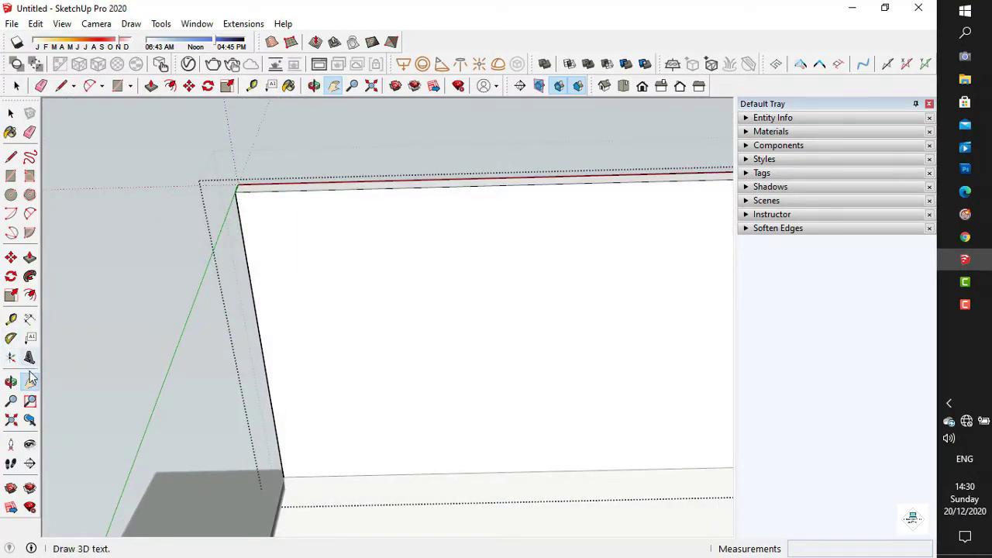
left_click(30, 294)
left_click(355, 216)
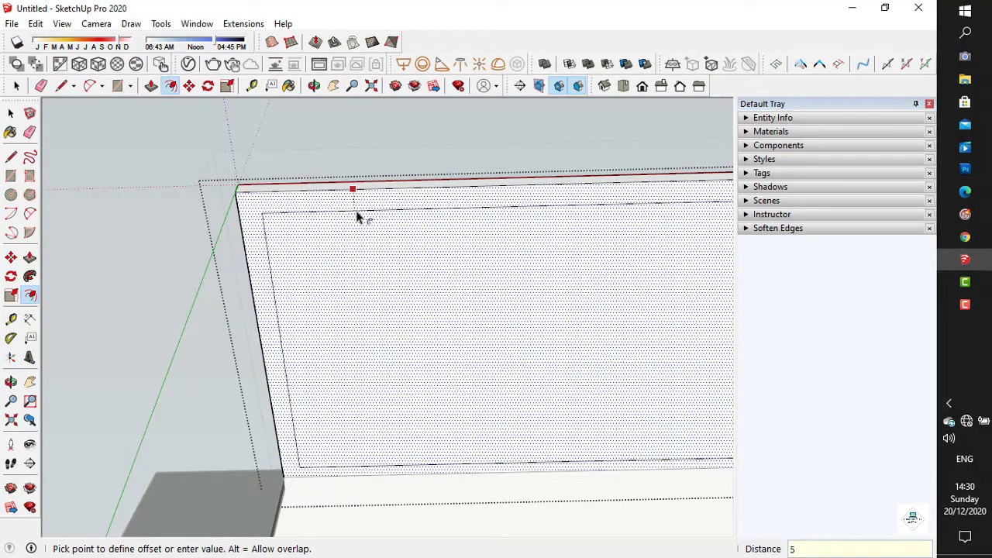
type("15")
key("Return")
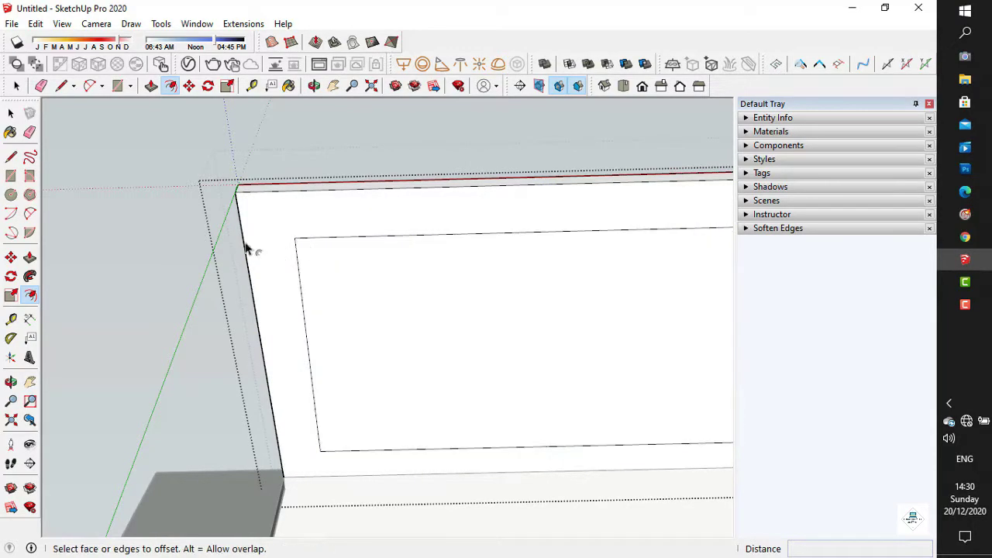
Step: Draw a circle of radius 5 cm centred on a corner of the offset rectangle on the panel
left_click(11, 195)
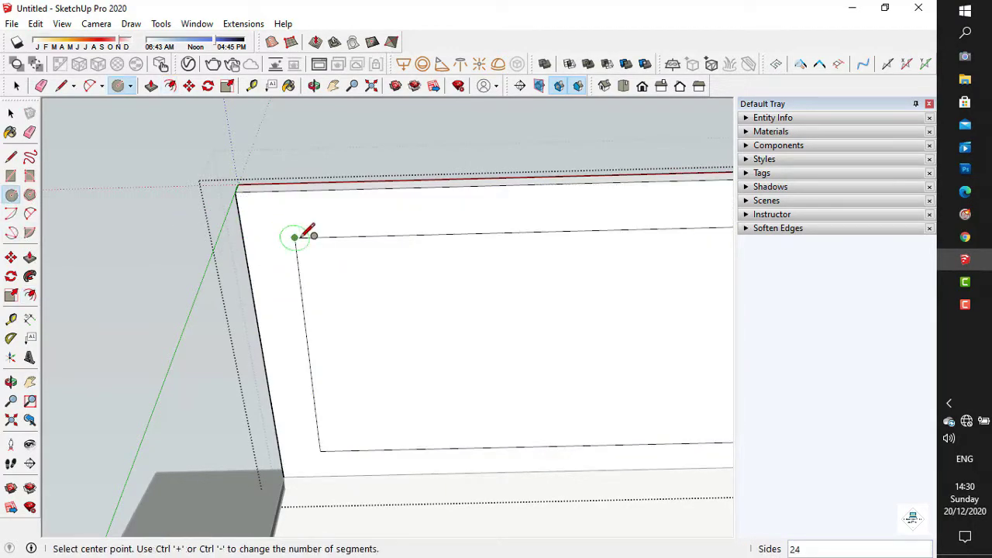
left_click(294, 238)
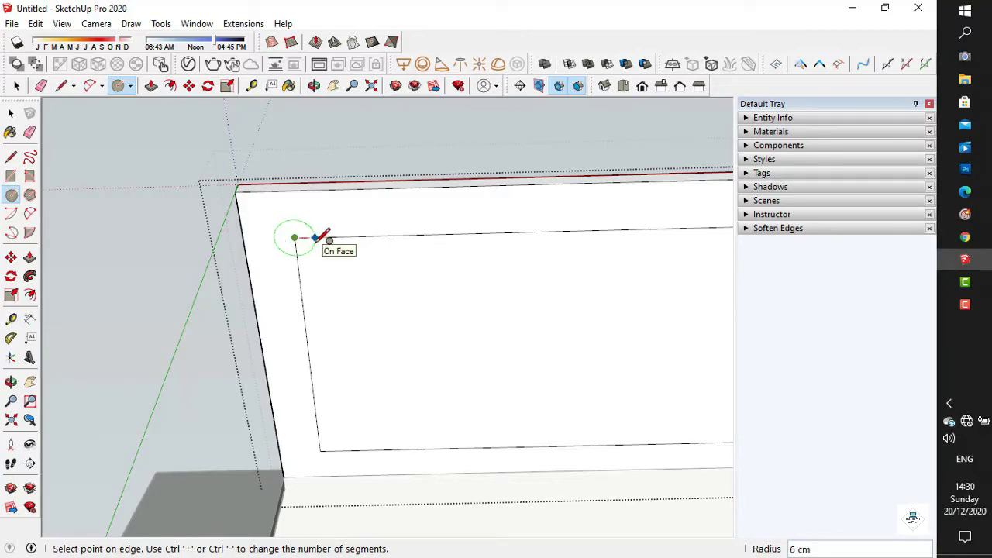
type("5")
key("Return")
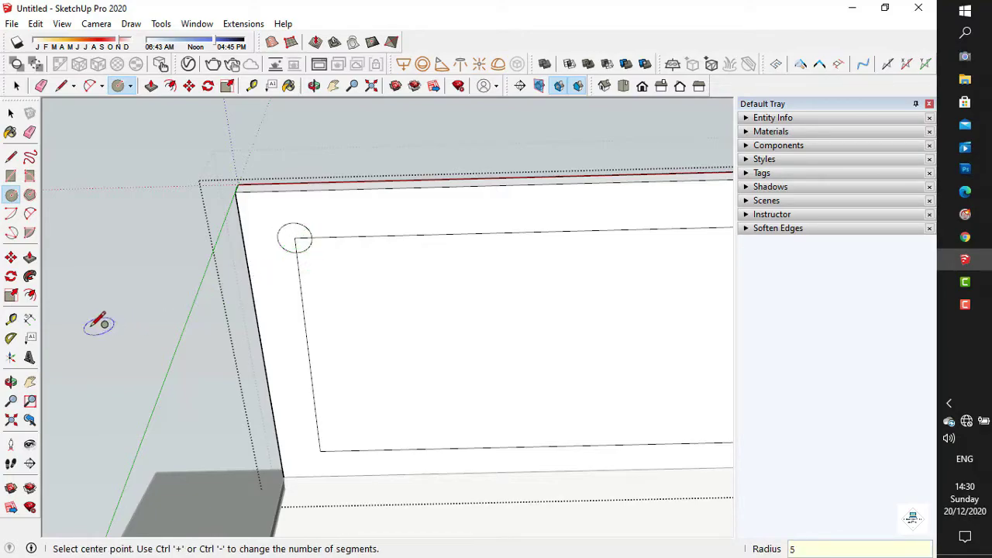
Step: Offset the circle at the corner of the tilted panel 2 cm inward
left_click(29, 381)
left_click_drag(523, 307, 485, 292)
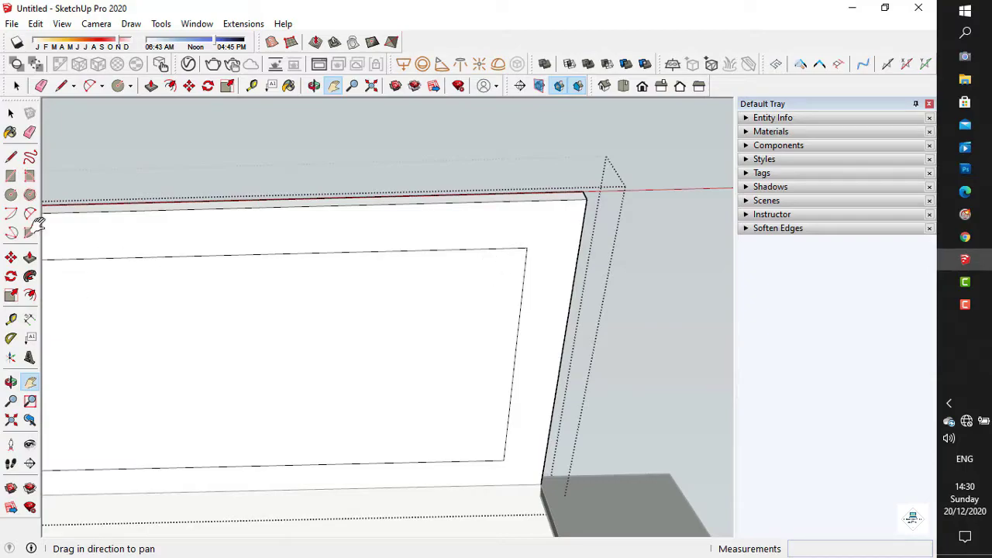
left_click(10, 195)
scroll(624, 237, "up", 5)
mouse_move(354, 283)
middle_mouse_down()
mouse_move(305, 225)
mouse_move(320, 174)
mouse_move(401, 272)
mouse_move(48, 298)
middle_mouse_up()
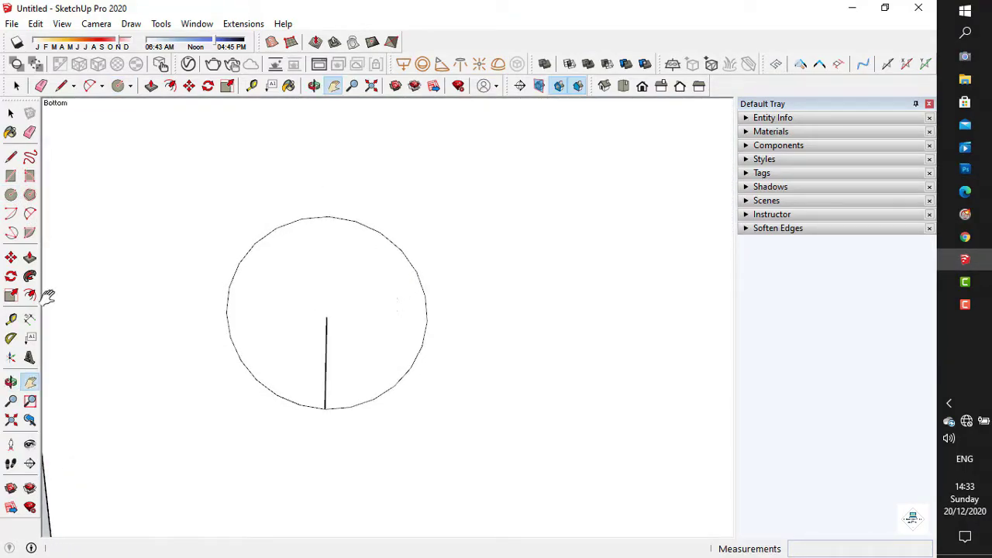
left_click(30, 295)
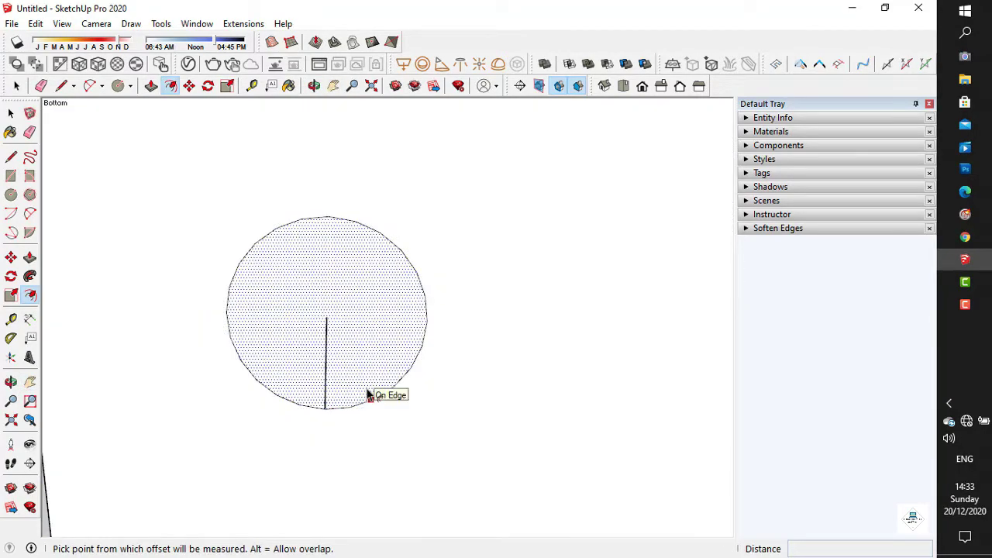
left_click(369, 395)
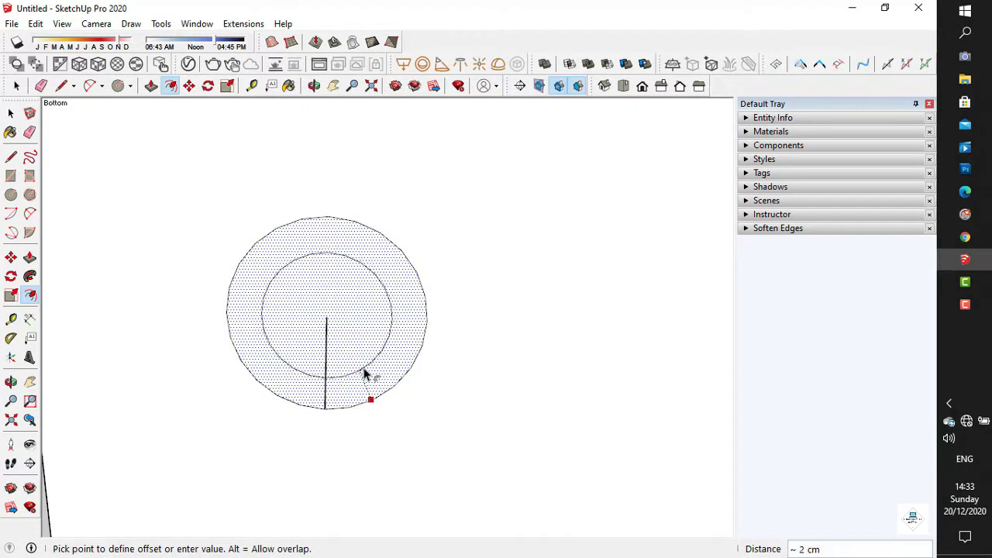
type("2")
key("Return")
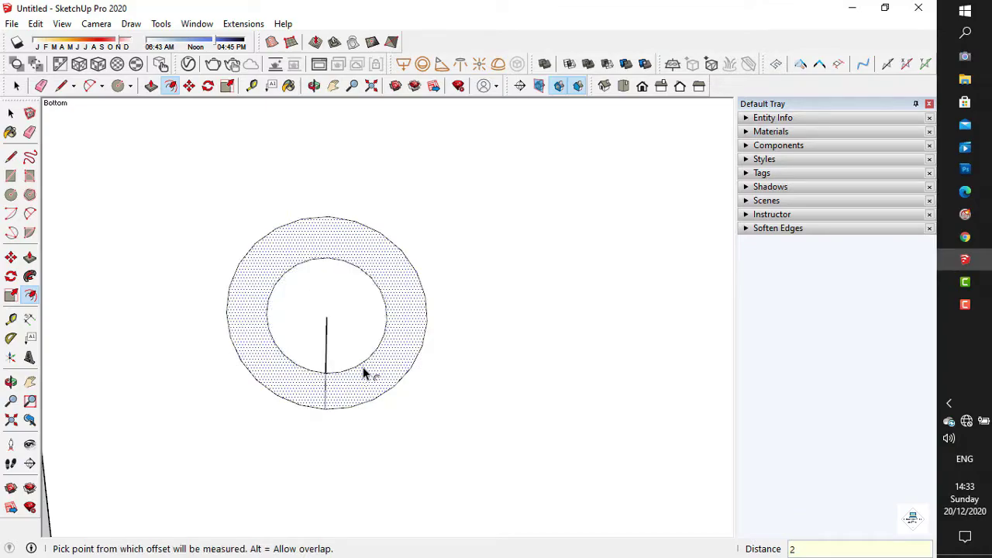
Step: Erase the line segment between the two concentric circles and delete the spare disc floating off the panel
key("e")
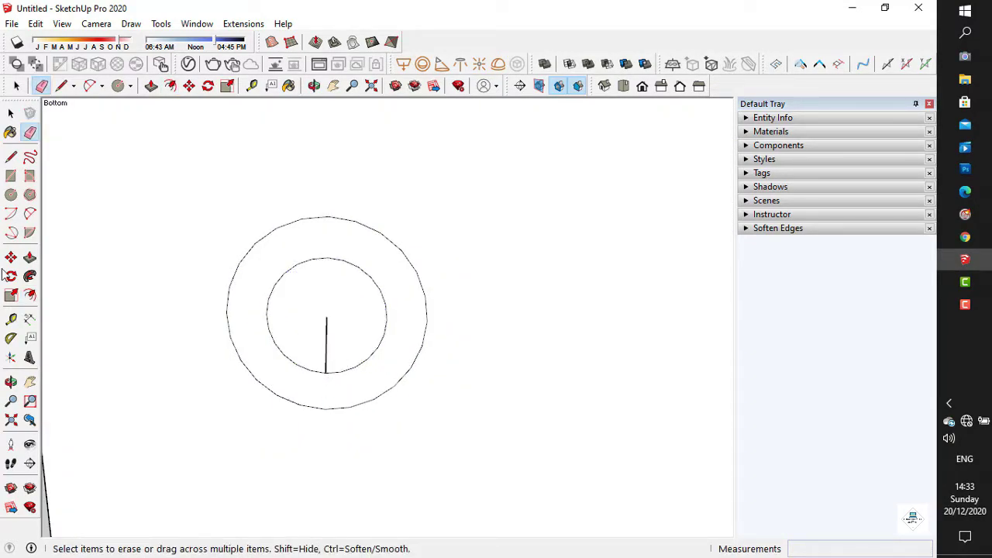
left_click(11, 113)
double_click(366, 313)
middle_click_drag(366, 313, 357, 281)
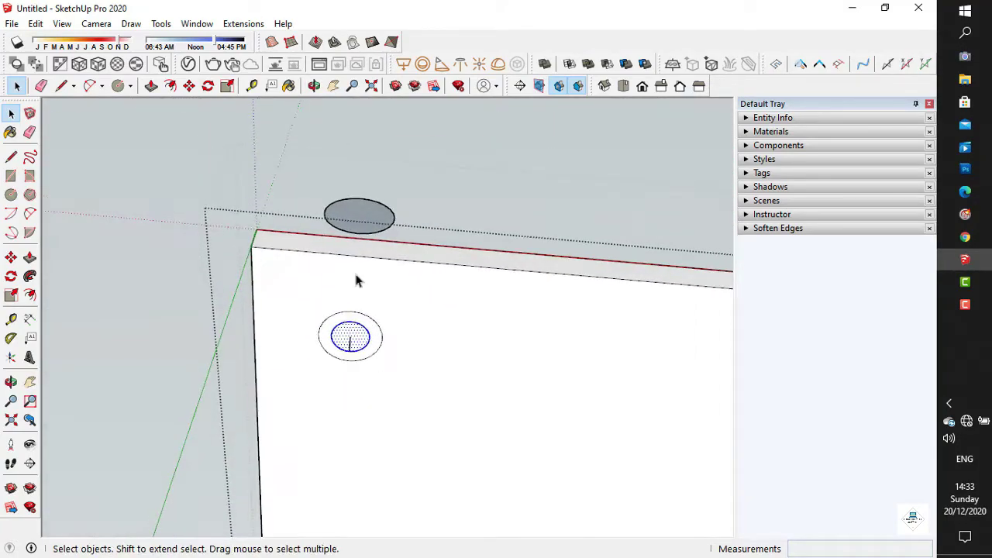
left_click(408, 241)
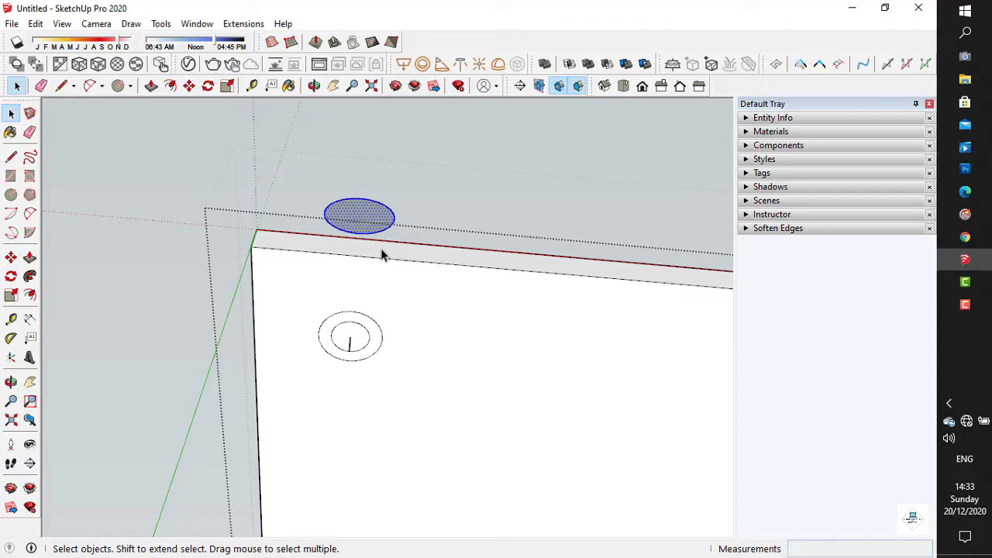
key("Delete")
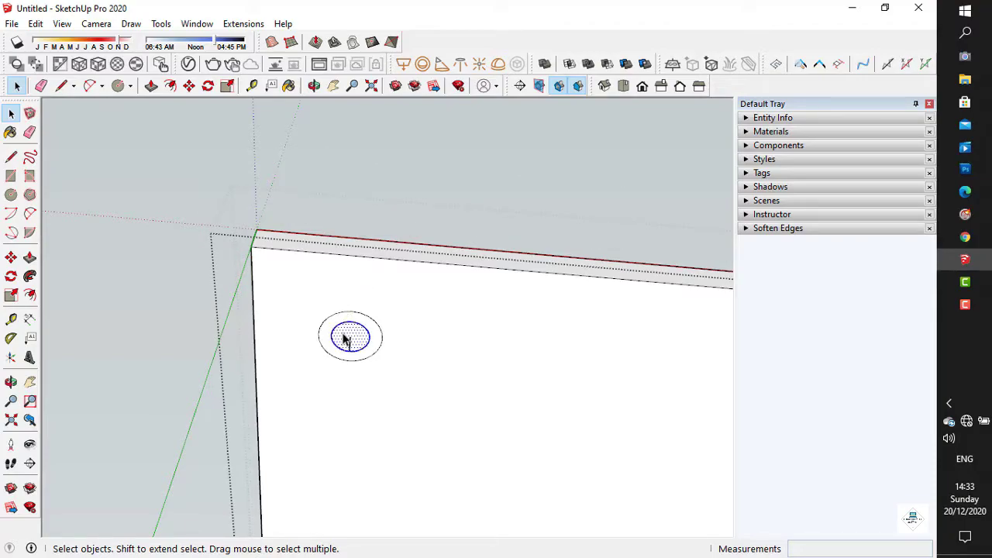
Step: Copy the inner circle's face off the tilted panel
key("m")
key("ctrl")
left_click(342, 332)
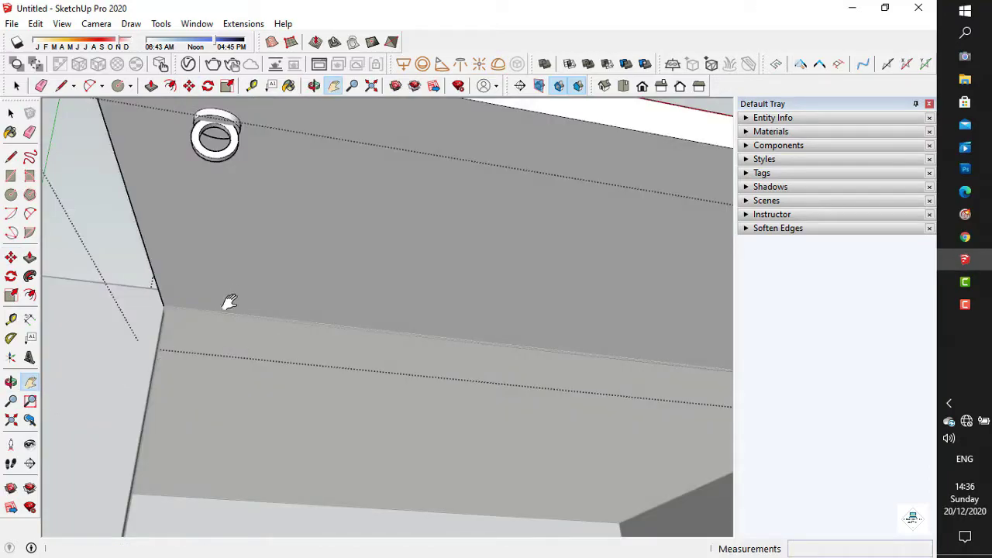
Step: Measure the distance from the panel's short edge to the ring mount on its underside
left_click_drag(229, 302, 254, 383)
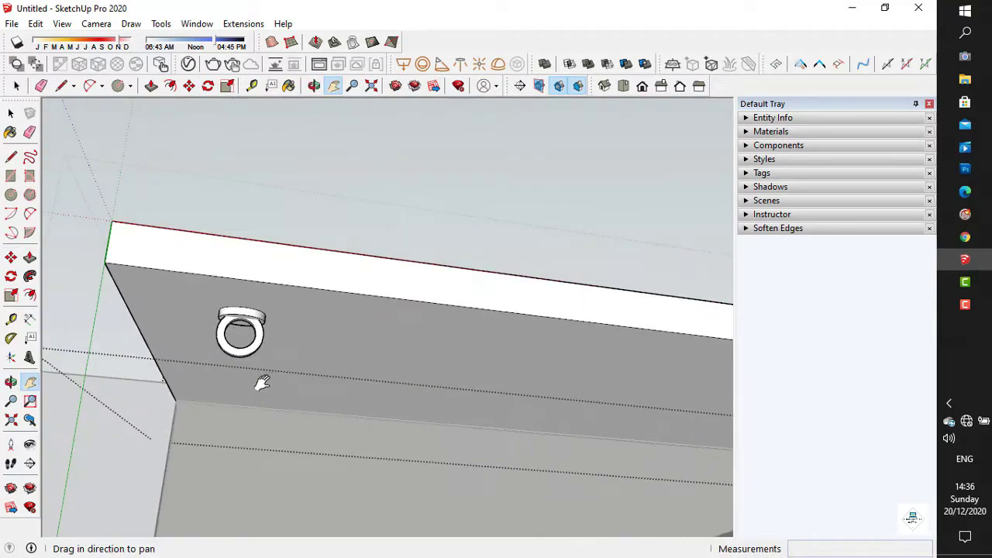
middle_click_drag(255, 383, 271, 339)
left_click(11, 320)
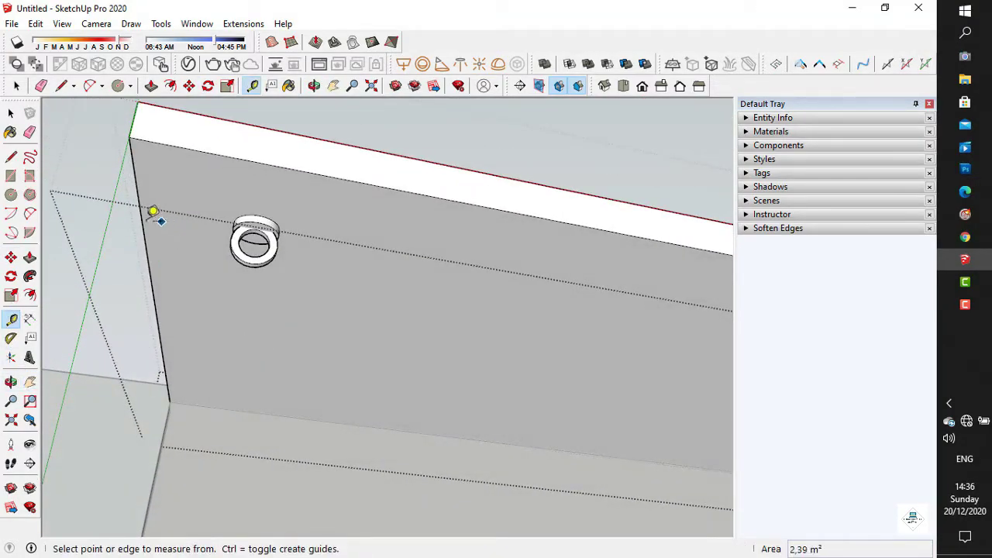
left_click(148, 212)
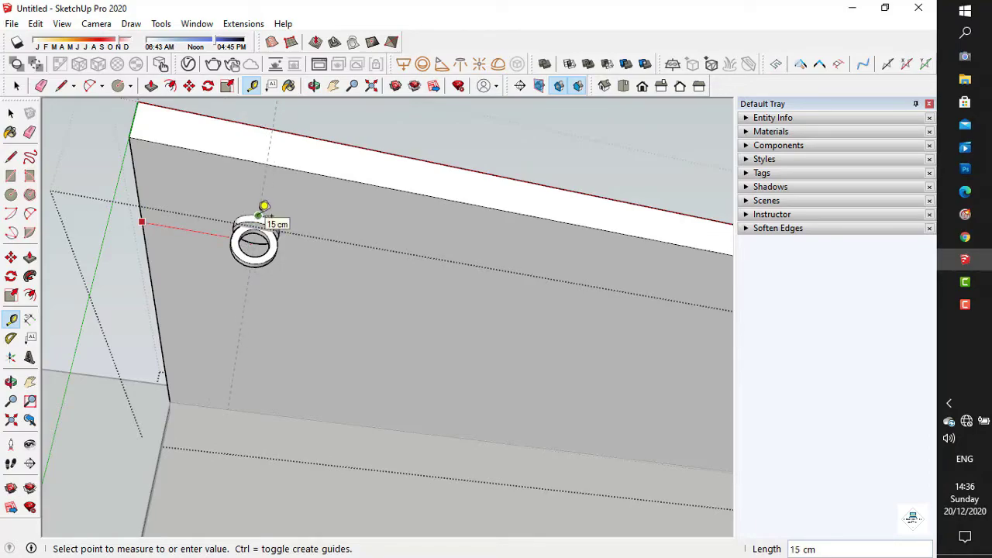
key("Escape")
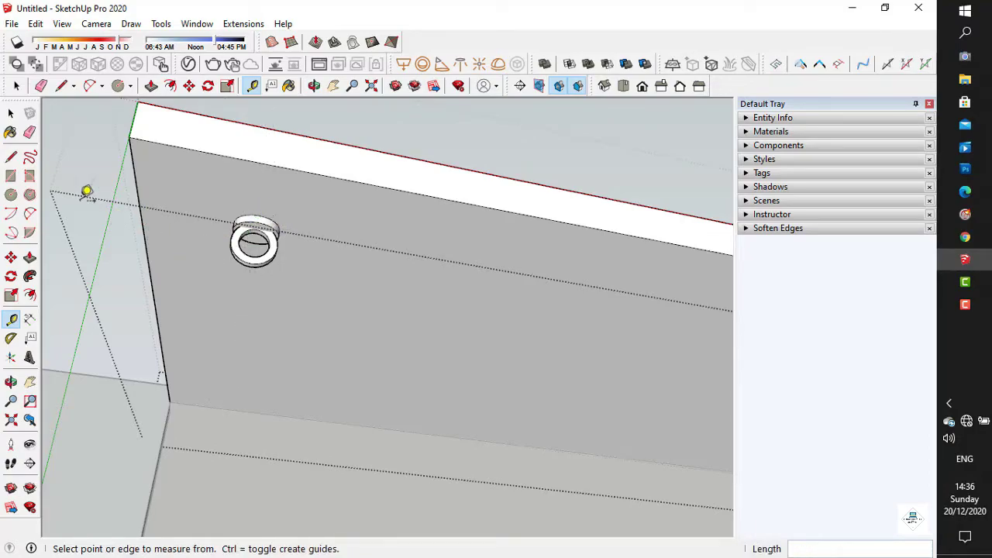
Step: Copy the complete ring mount along the tilted panel's underside toward the opposite end
left_click(11, 114)
left_click_drag(194, 192, 330, 274)
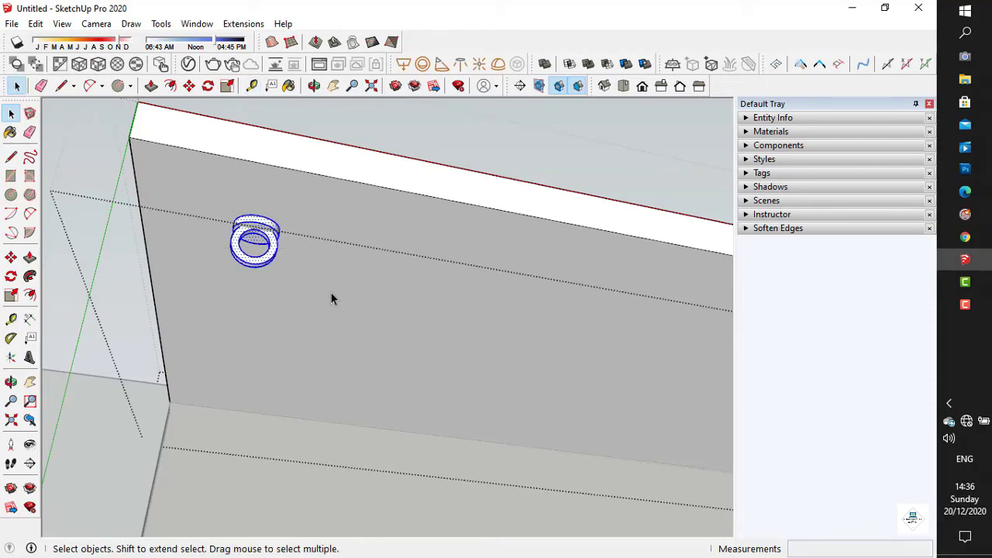
key("m")
key("ctrl")
left_click(258, 217)
scroll(544, 301, "down", 3)
left_click(29, 382)
left_click_drag(463, 377, 133, 321)
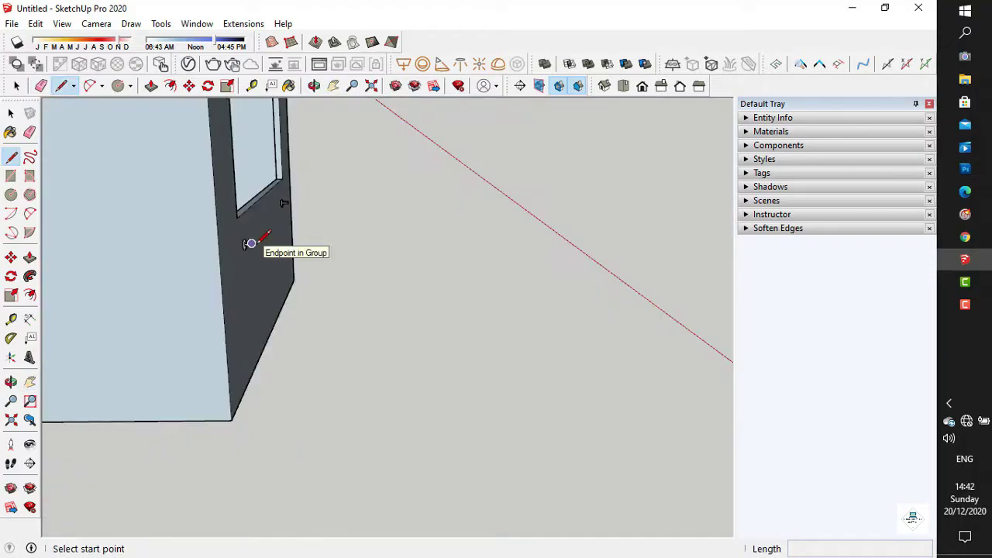
Step: Draw a line about 141 cm long from the mount on the front wall to the mount under the tilted panel
left_click(250, 244)
middle_click_drag(310, 173, 335, 157)
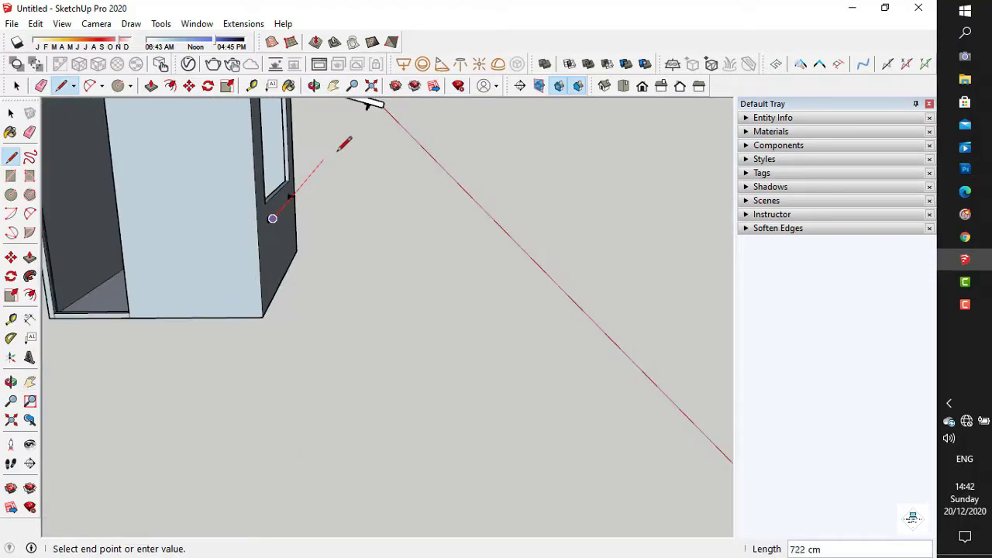
scroll(371, 103, "up", 4)
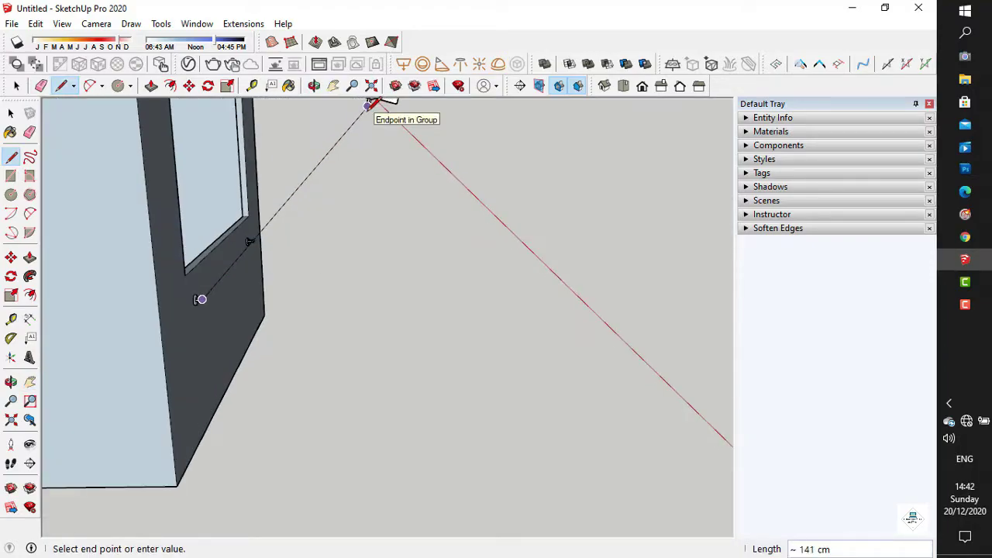
mouse_move(370, 101)
middle_mouse_down()
mouse_move(361, 126)
mouse_move(369, 141)
mouse_move(386, 145)
mouse_move(434, 116)
middle_mouse_up()
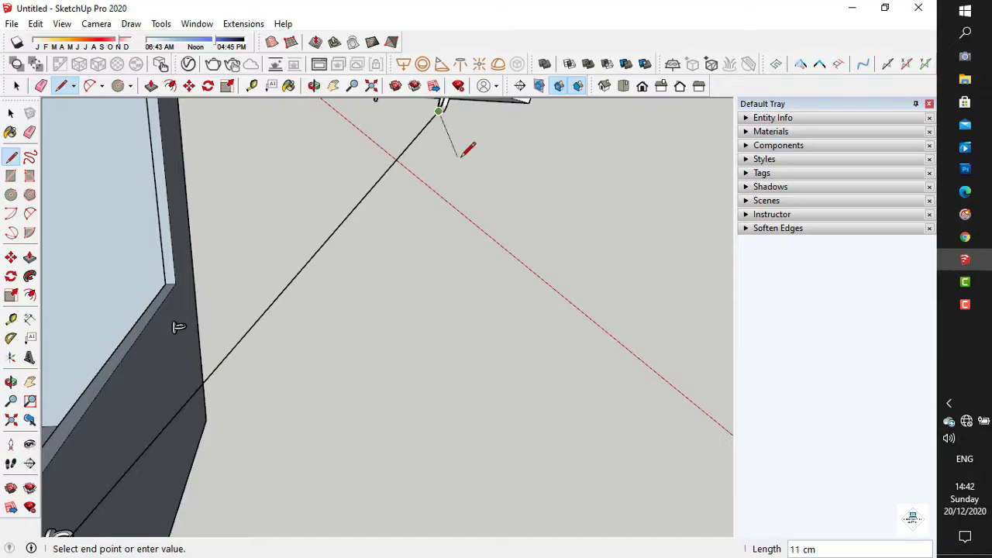
scroll(463, 155, "down", 3)
middle_click_drag(413, 213, 460, 237)
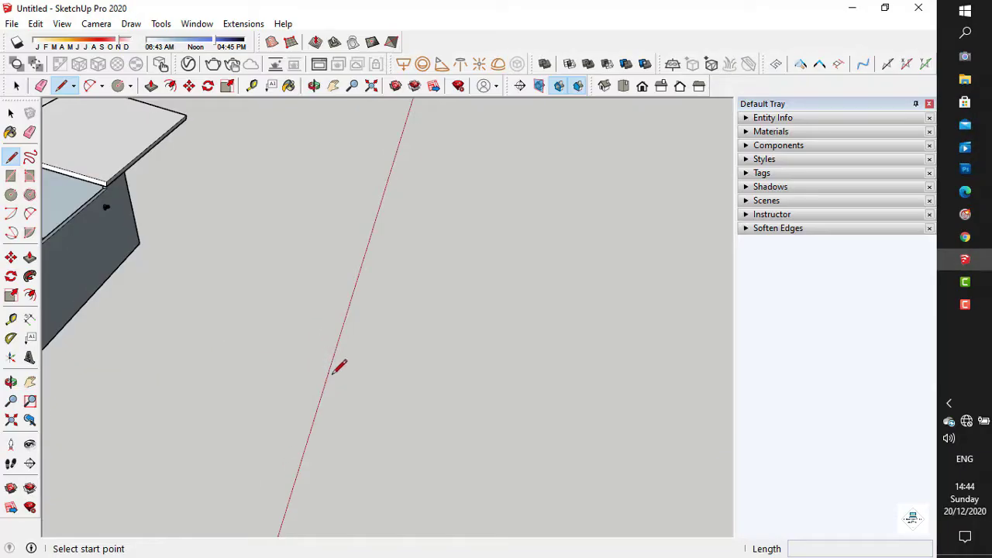
Step: Draw a separate straight line along the green axis on the open ground beside the kiosk
left_click(341, 379)
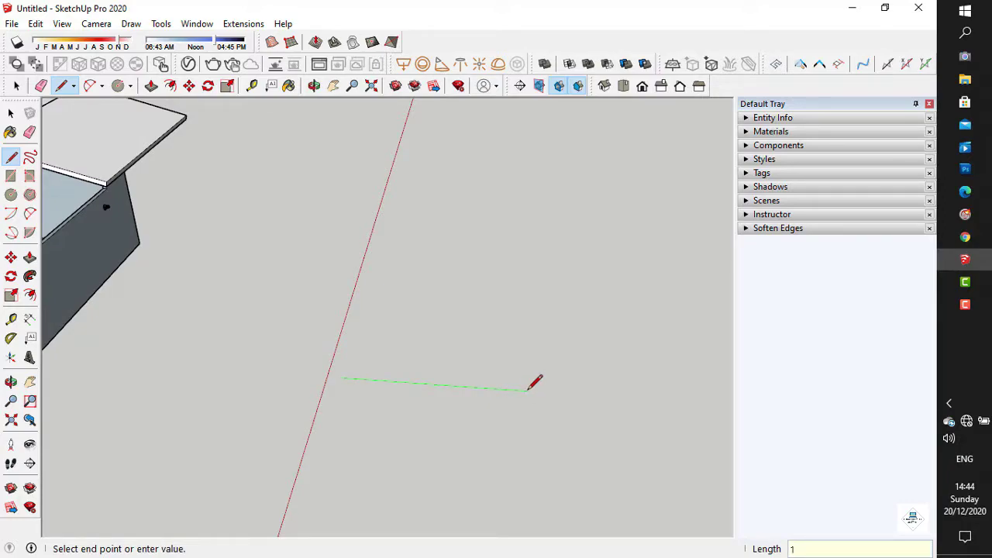
scroll(210, 368, "up", 2)
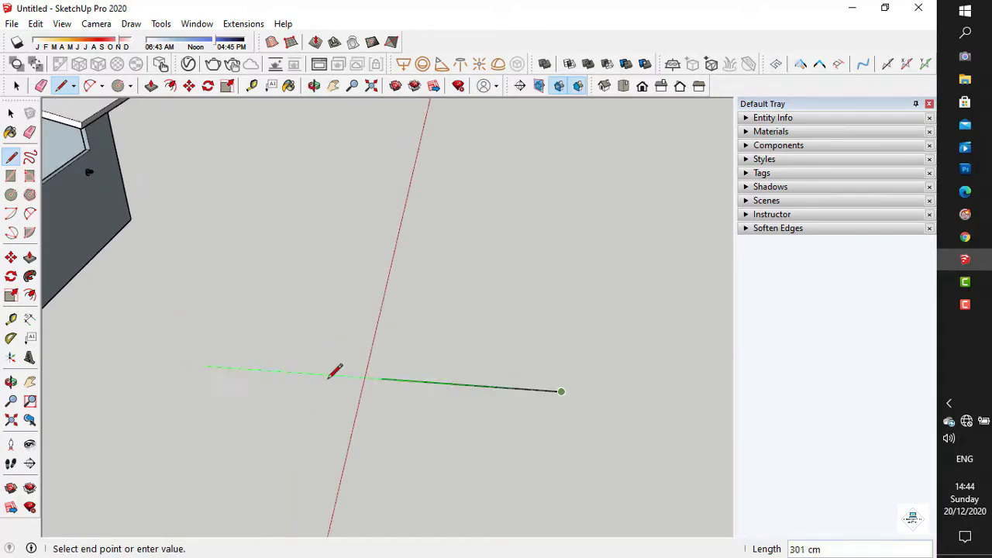
key("Escape")
scroll(498, 374, "up", 3)
middle_click_drag(167, 381, 192, 388)
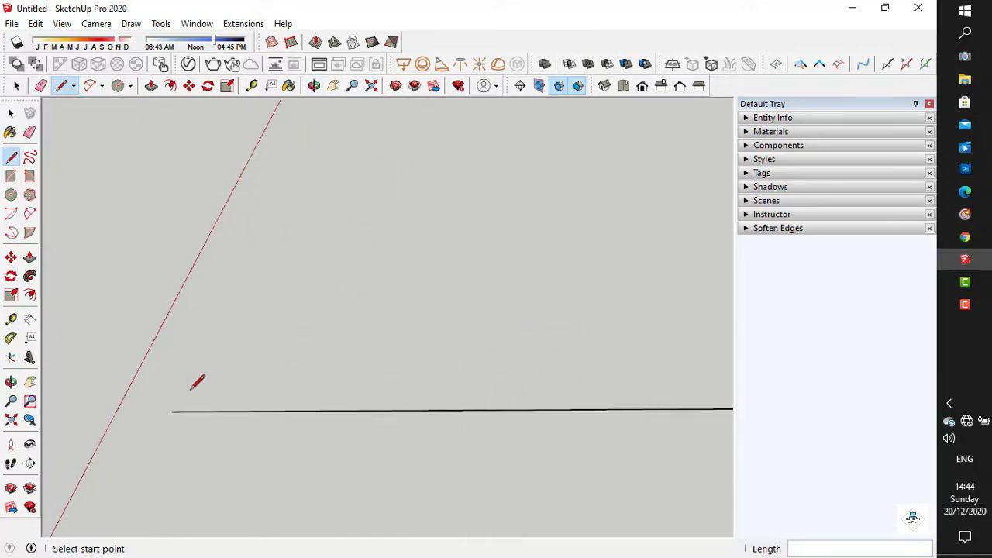
Step: Try to place guides parallel to the ground line and off its near end, and undo the last ones
left_click(11, 318)
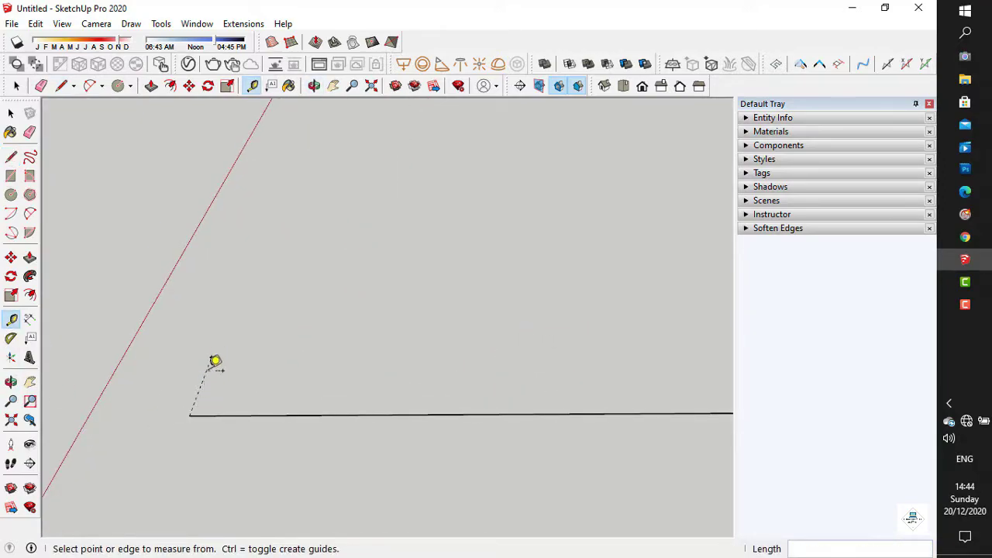
left_click(246, 414)
left_click(269, 355)
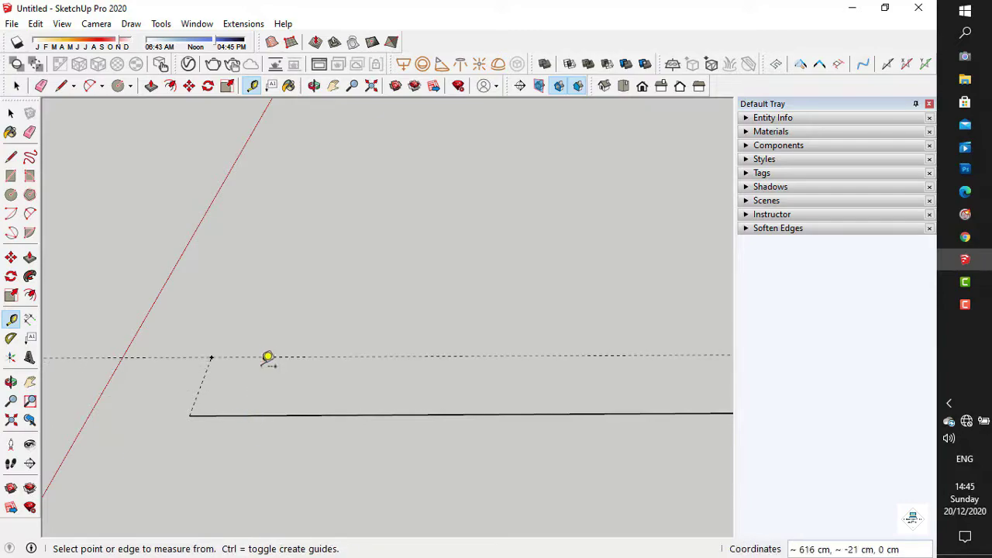
left_click(202, 383)
left_click(273, 387)
left_click(203, 384)
left_click(276, 391)
key("ctrl+z")
key("ctrl+z")
Step: Draw a short line at each end of the ground line, both perpendicular to it and on the same side
key("l")
left_click(189, 415)
scroll(210, 385, "up", 1)
key("Escape")
scroll(379, 389, "down", 2)
left_click(30, 382)
left_click_drag(616, 376, 319, 364)
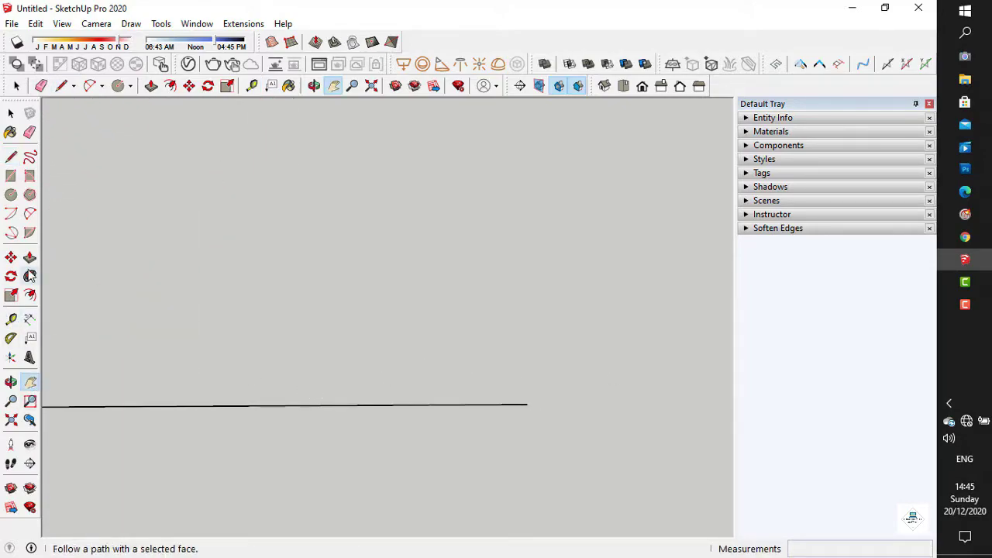
key("l")
left_click(525, 365)
key("Escape")
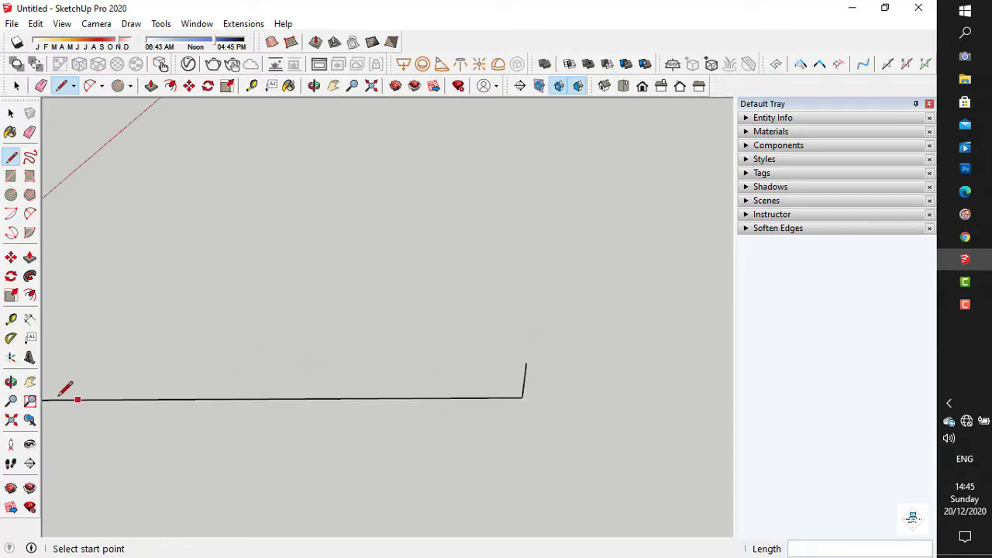
Step: Place a guide parallel to the short line at the ground line's near end, 3 cm inward from it
left_click(30, 382)
left_click_drag(255, 378, 456, 380)
left_click(11, 319)
left_click(78, 385)
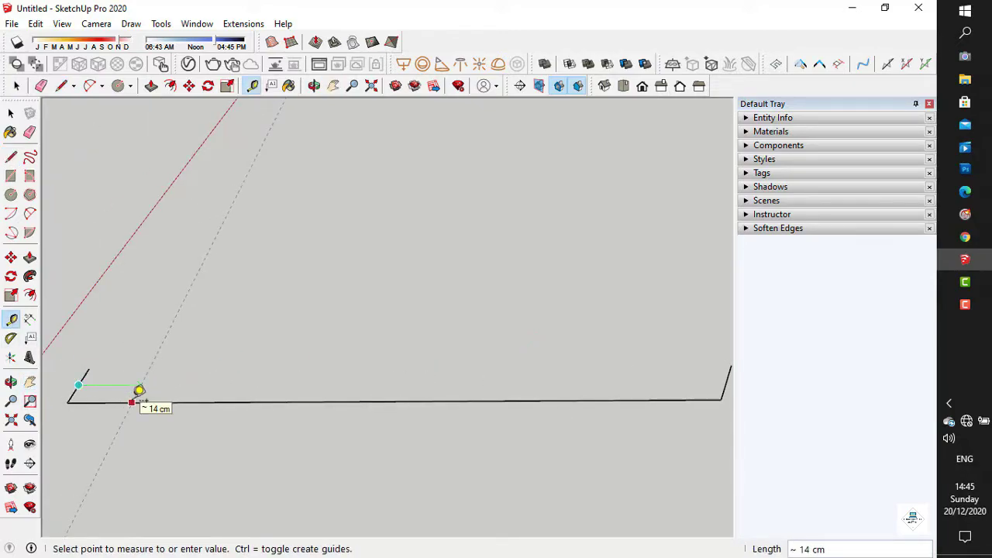
left_click(139, 391)
scroll(86, 389, "up", 3)
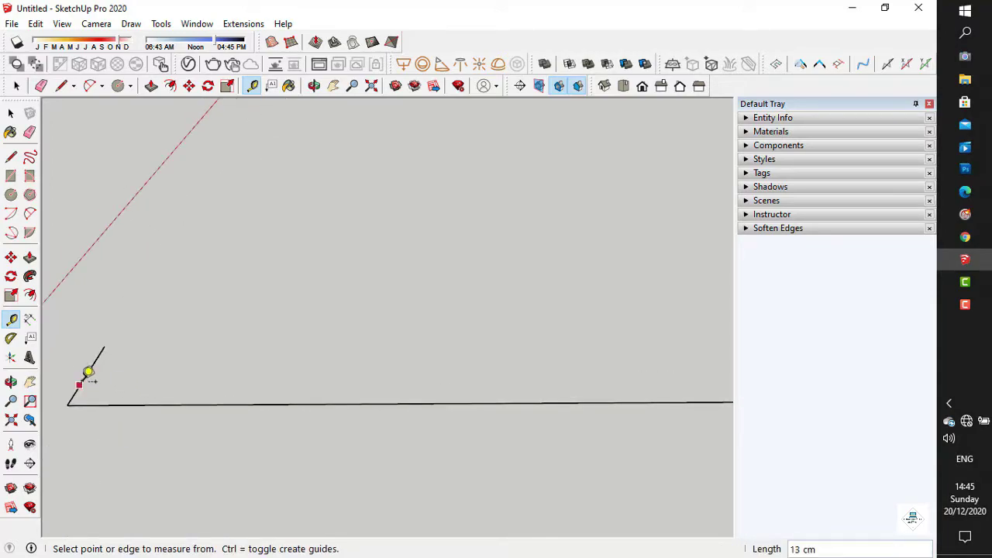
left_click(80, 385)
type("3")
key("Return")
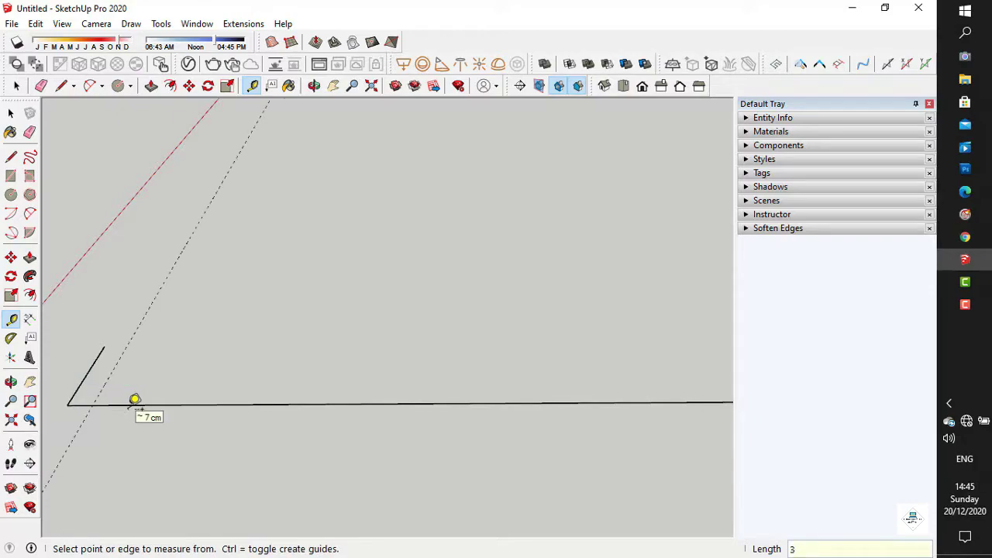
Step: Place a second guide parallel to the short line at the ground line's far end and erase the leftover edge there
left_click(29, 384)
left_click_drag(97, 390, 4, 395)
left_click_drag(341, 347, 146, 343)
left_click(11, 319)
left_click(578, 388)
left_click(543, 407)
middle_click_drag(547, 405, 116, 447)
key("e")
left_click_drag(616, 406, 608, 420)
Step: Draw a downward-bulging two-point arc from the ground line's near end to its intersection with the guide
middle_click_drag(97, 456, 250, 336, "shift")
scroll(211, 408, "up", 8)
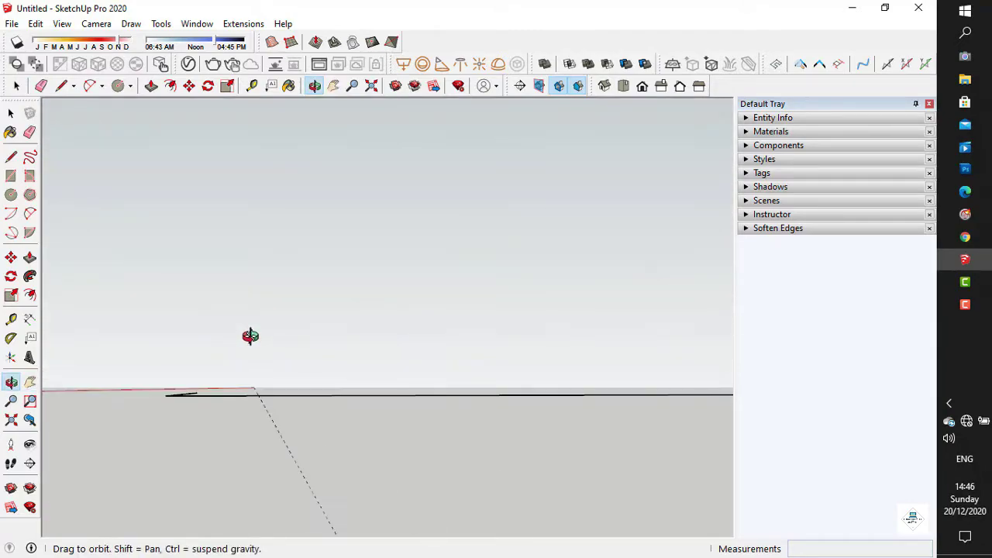
left_click(30, 213)
left_click(165, 396)
left_click(258, 395)
left_click(220, 422)
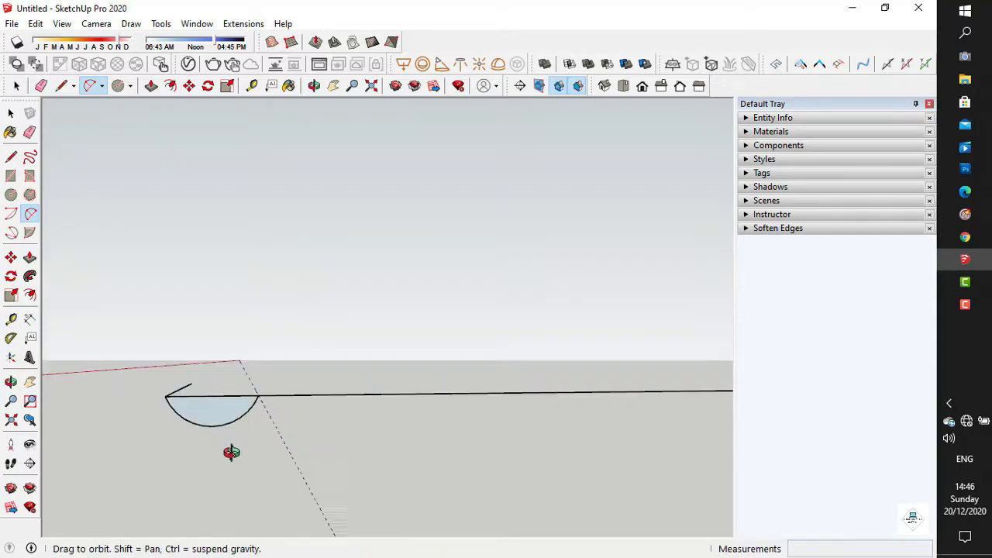
Step: Erase the straight segment closing the arc and the short line at the same end, leaving an open hook
middle_click_drag(228, 447, 231, 408)
key("e")
left_click(224, 393)
mouse_move(116, 281)
middle_mouse_down()
mouse_move(327, 376)
mouse_move(318, 375)
middle_mouse_up()
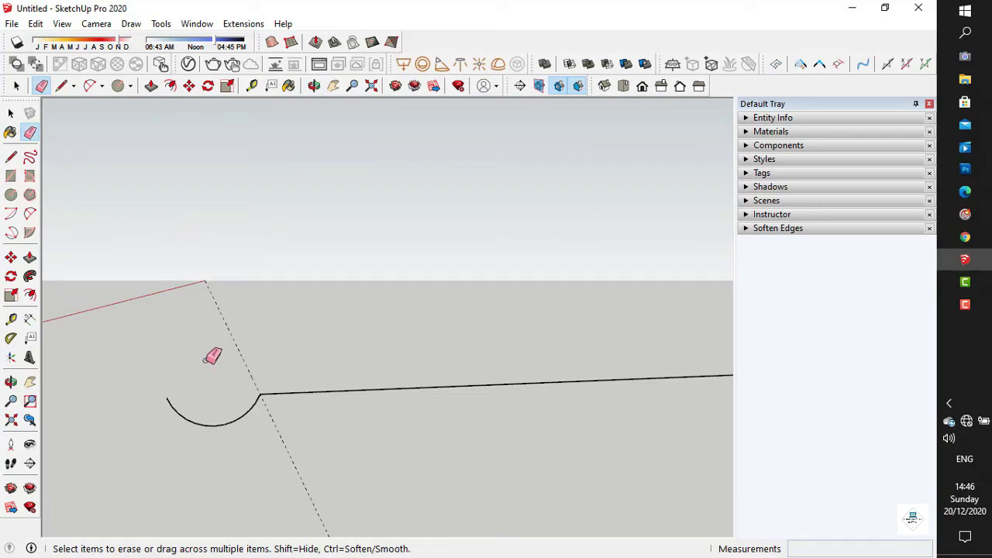
Step: Copy the hook arc from the rod line's near end to its far end, continuing from the line's endpoint
left_click(31, 382)
scroll(329, 341, "down", 3)
middle_click_drag(328, 341, 321, 323)
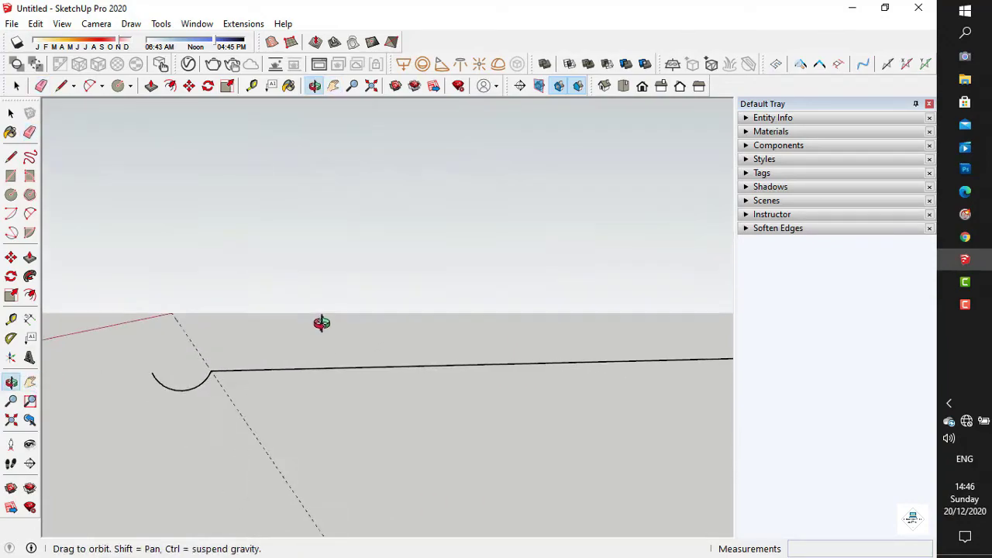
left_click(11, 113)
left_click(183, 390)
key("m")
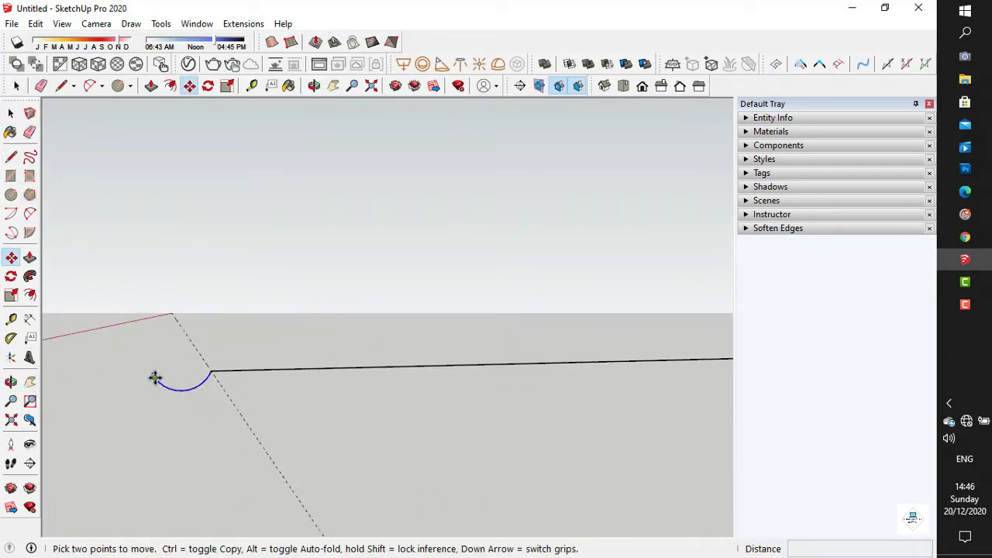
left_click(152, 373)
key("ctrl")
scroll(333, 423, "down", 1)
left_click(31, 382)
left_click_drag(682, 386, 507, 389)
key("Escape")
left_click(547, 366)
scroll(560, 369, "up", 4)
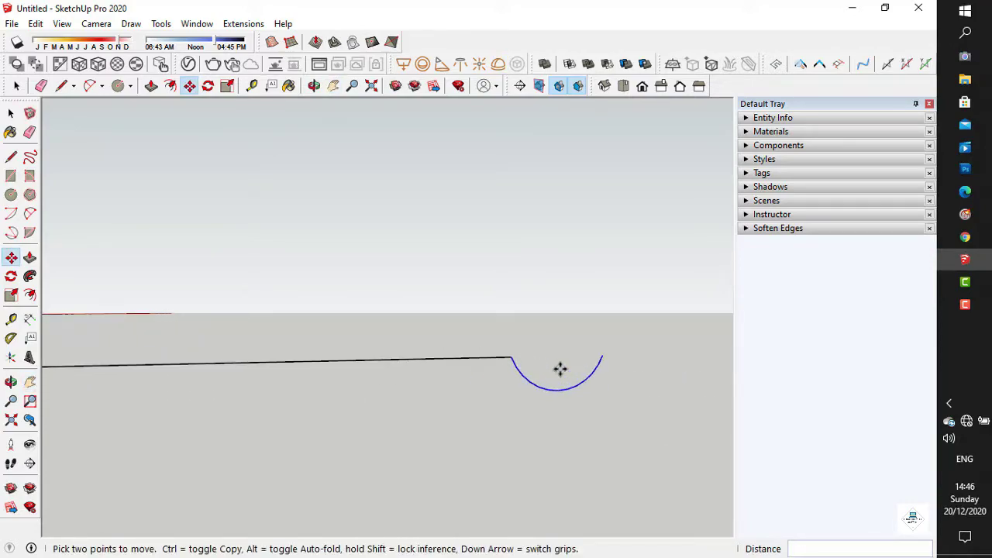
Step: Draw a small circle centred on the free end of the copied arc as the rod's cross-section
left_click(30, 382)
middle_click_drag(454, 400, 496, 194)
left_click(11, 195)
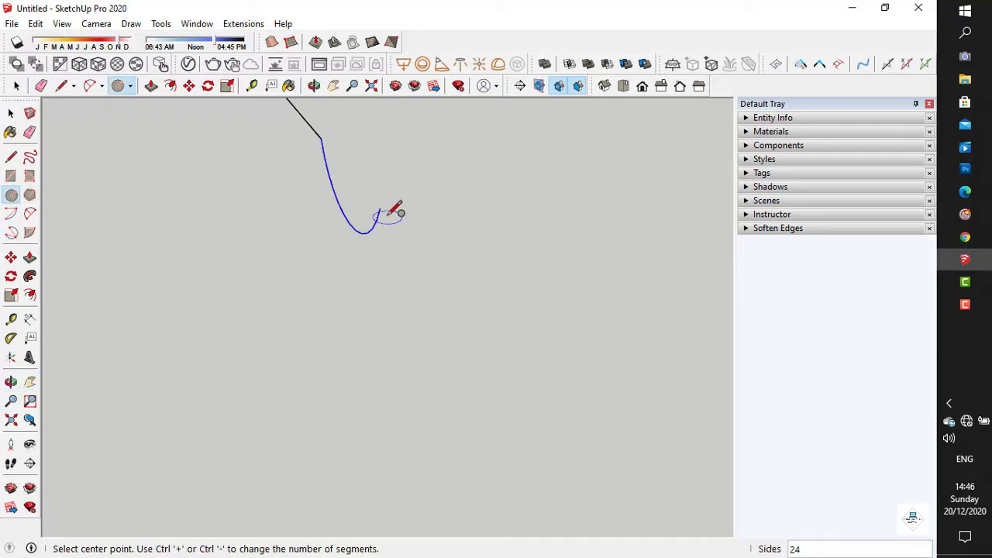
left_click(380, 207)
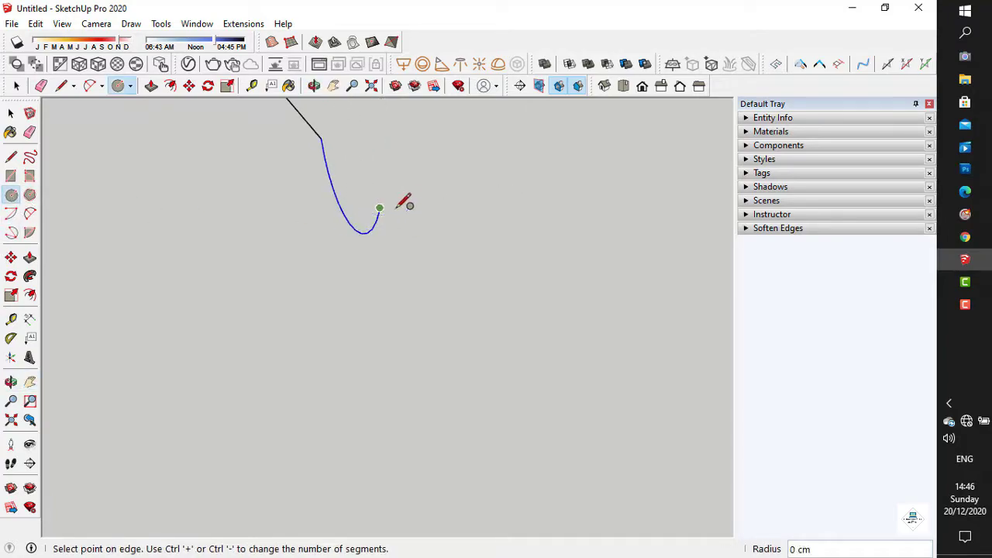
left_click(446, 195)
key("space")
Step: Sweep the circle with Follow Me along the path of the straight line and both hook arcs to form the rod
middle_click_drag(381, 220, 220, 199)
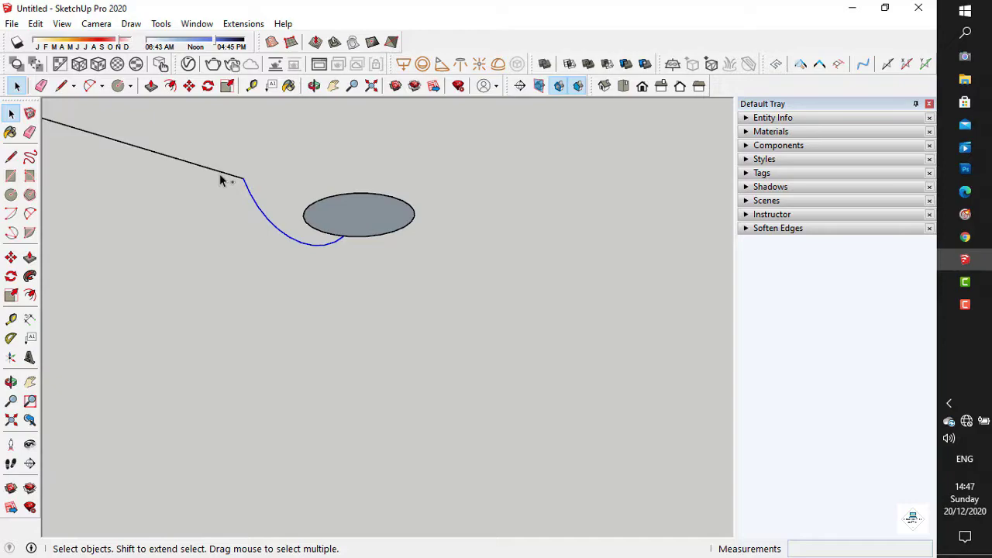
left_click(220, 173, "shift")
left_click(29, 382)
left_click_drag(203, 175, 712, 352)
left_click_drag(286, 268, 474, 334)
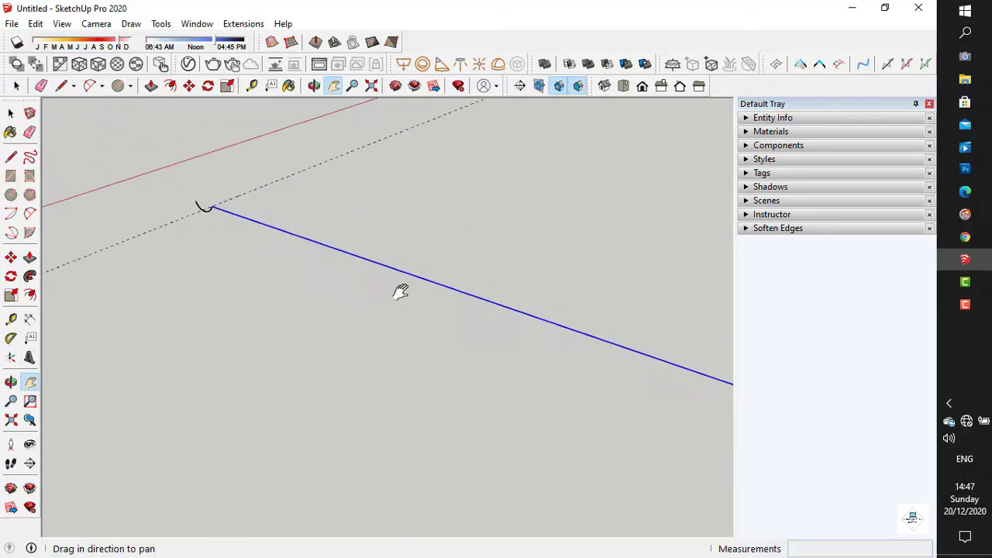
key("space")
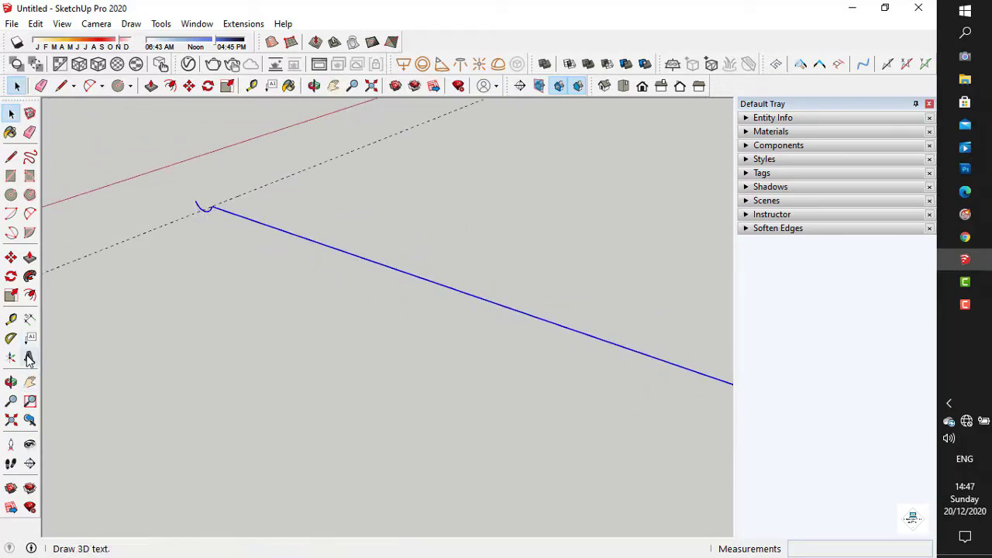
left_click(30, 382)
left_click_drag(488, 250, 230, 274)
left_click_drag(645, 396, 397, 287)
left_click(29, 276)
left_click(509, 383)
Step: Move the support rod by its hooked end so it engages the ring mounts on the wall and awning
middle_click_drag(509, 382, 381, 385)
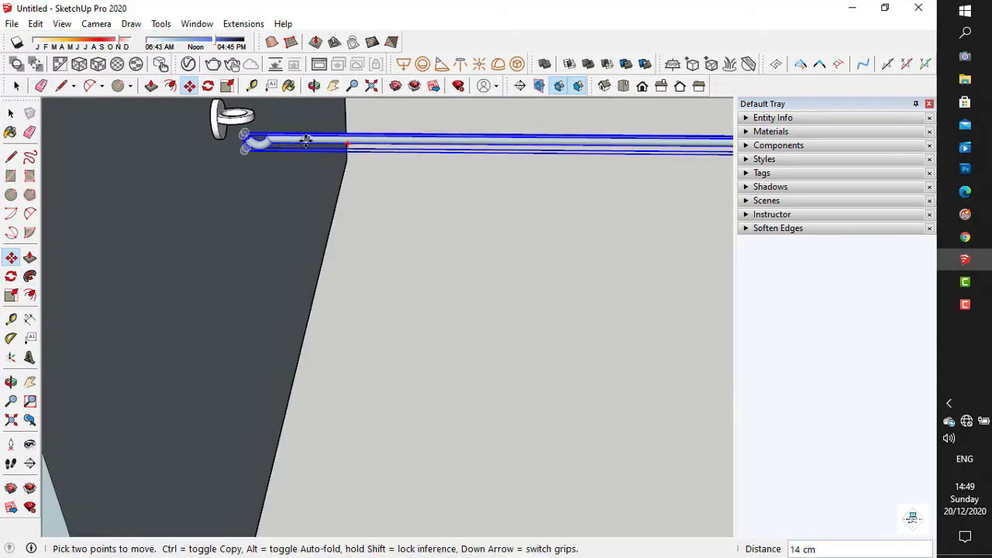
middle_click_drag(309, 155, 248, 362)
scroll(226, 428, "up", 2)
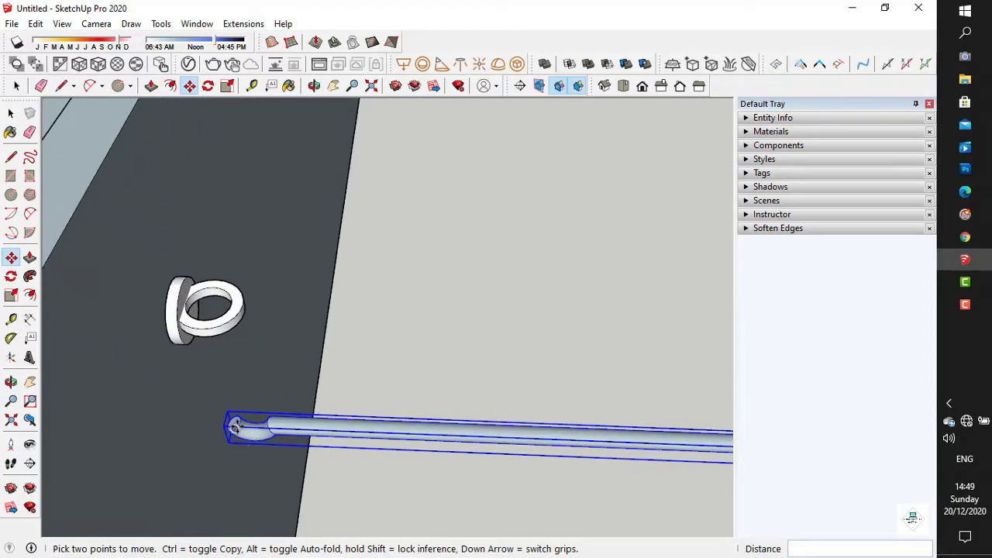
left_click(236, 424)
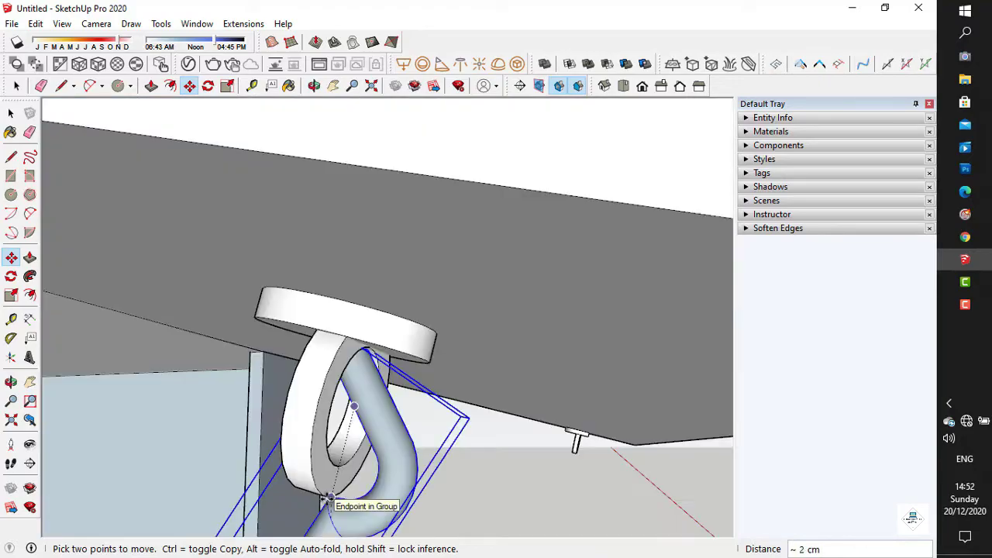
middle_click_drag(325, 502, 299, 516)
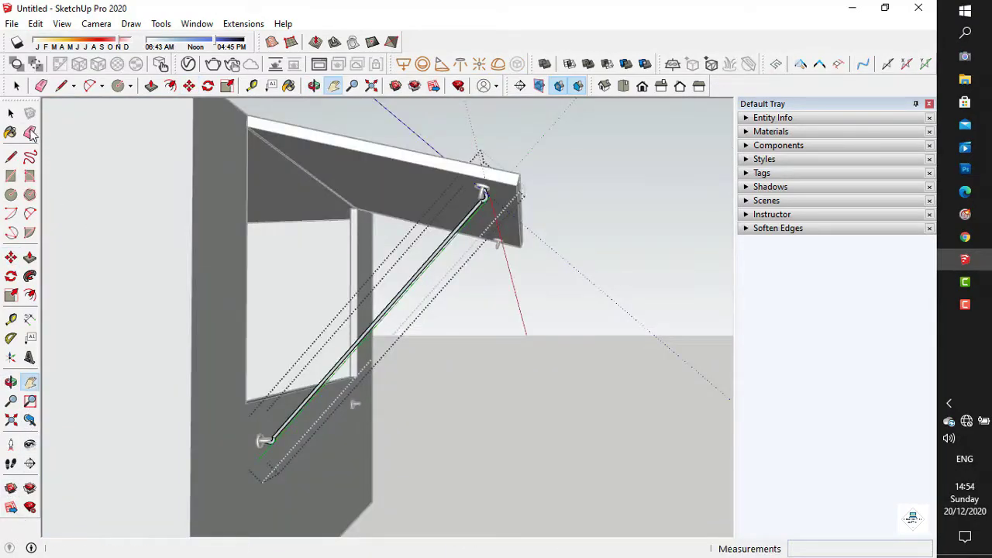
Step: Copy the support rod about 170 cm sideways along the front wall onto the second pair of ring mounts
left_click(11, 113)
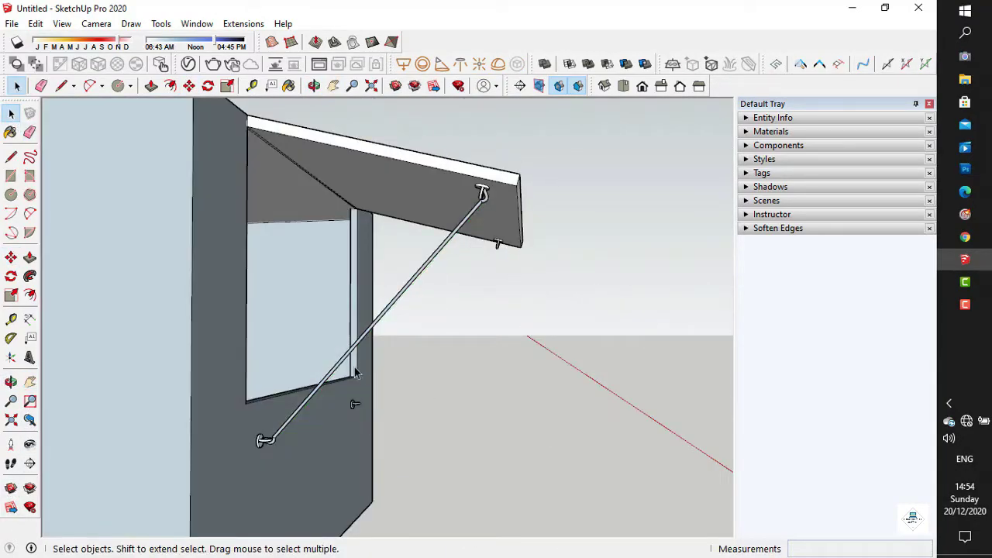
left_click(346, 362)
middle_click_drag(346, 362, 148, 407)
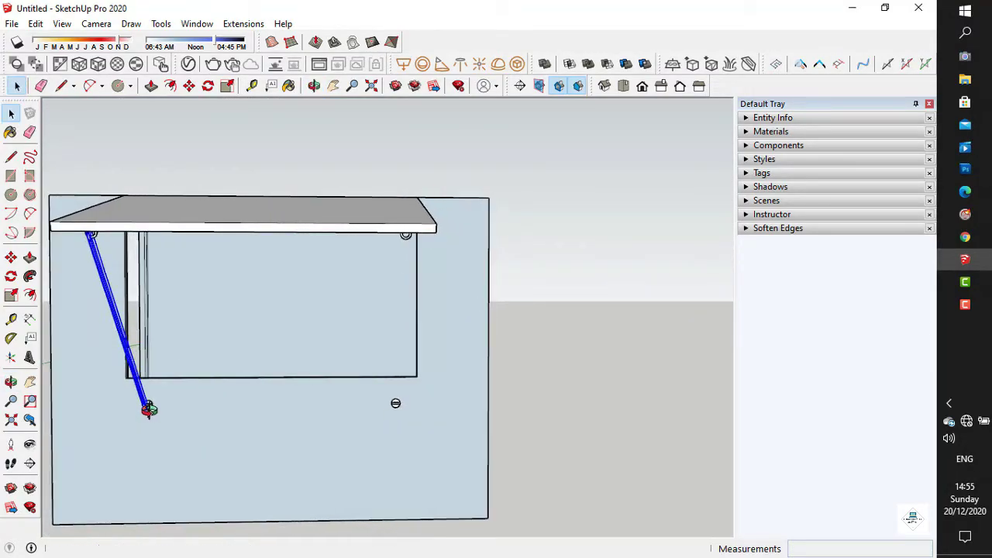
key("m")
key("ctrl")
left_click(147, 408)
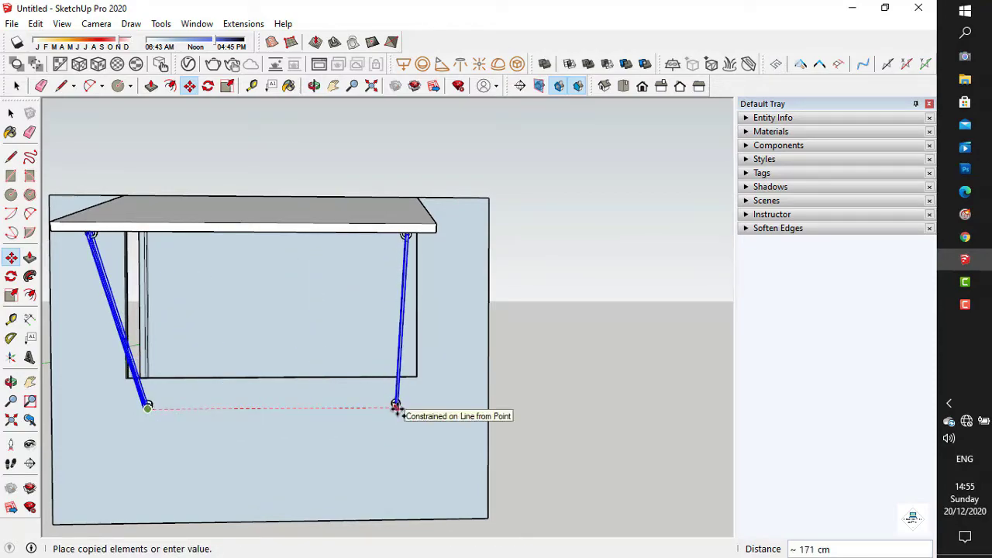
left_click(396, 408)
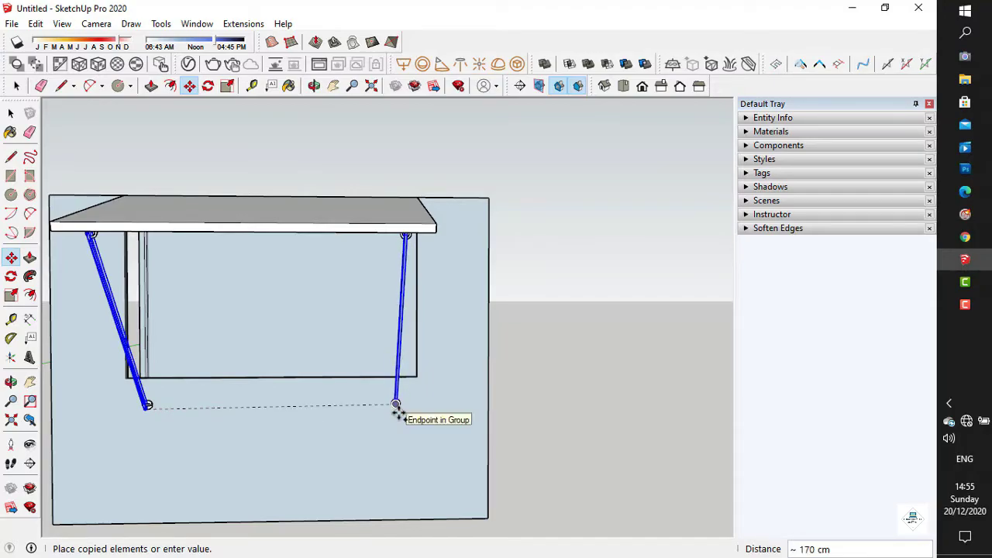
left_click(395, 405)
middle_click_drag(398, 405, 303, 214)
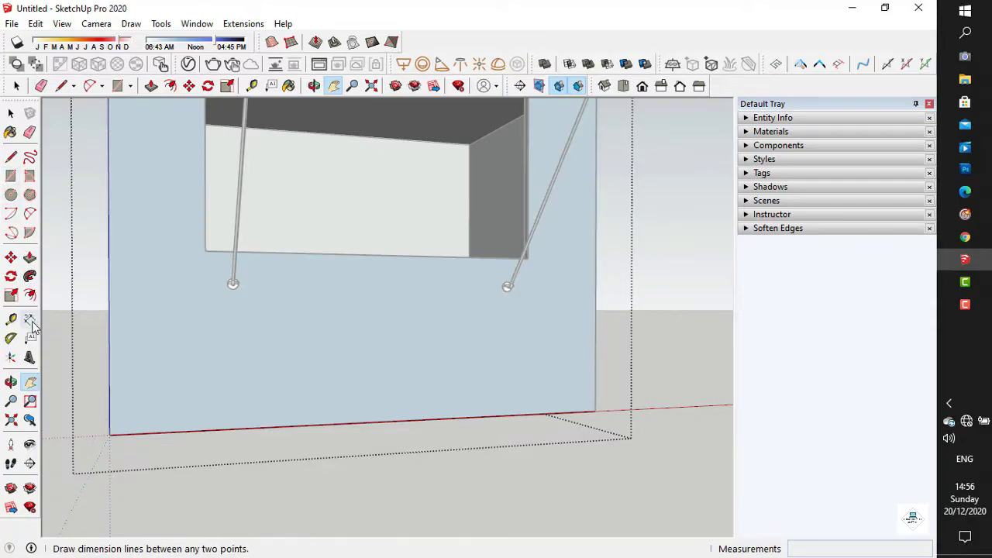
Step: Place vertical guides in line with both sides of the window opening and measure the distance between them
left_click(11, 318)
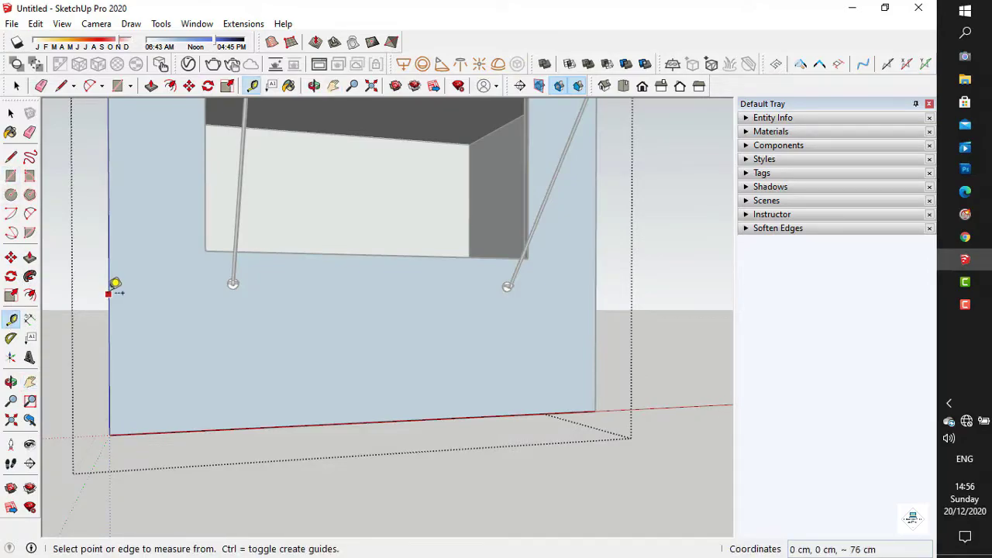
left_click(205, 251)
left_click(595, 282)
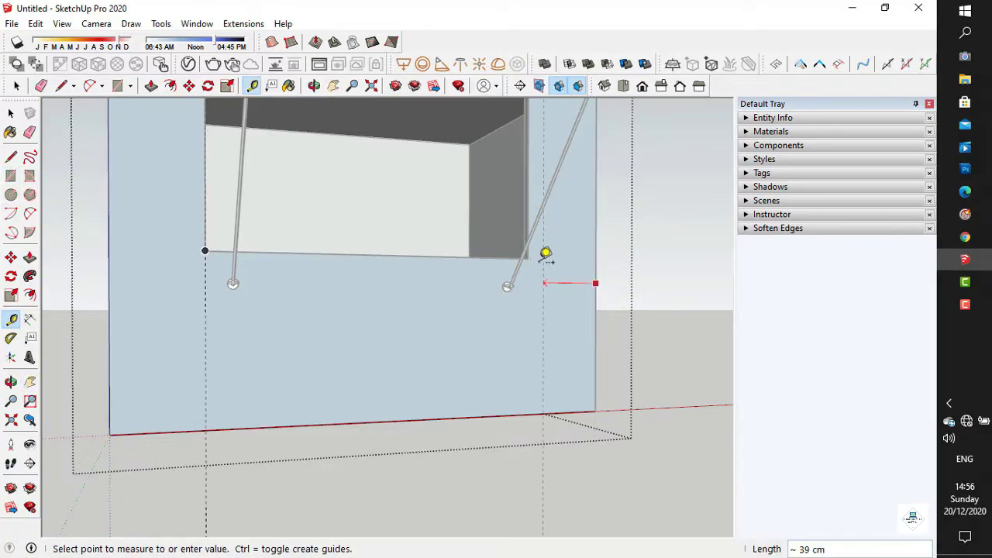
left_click(534, 254)
middle_click_drag(538, 338, 455, 353)
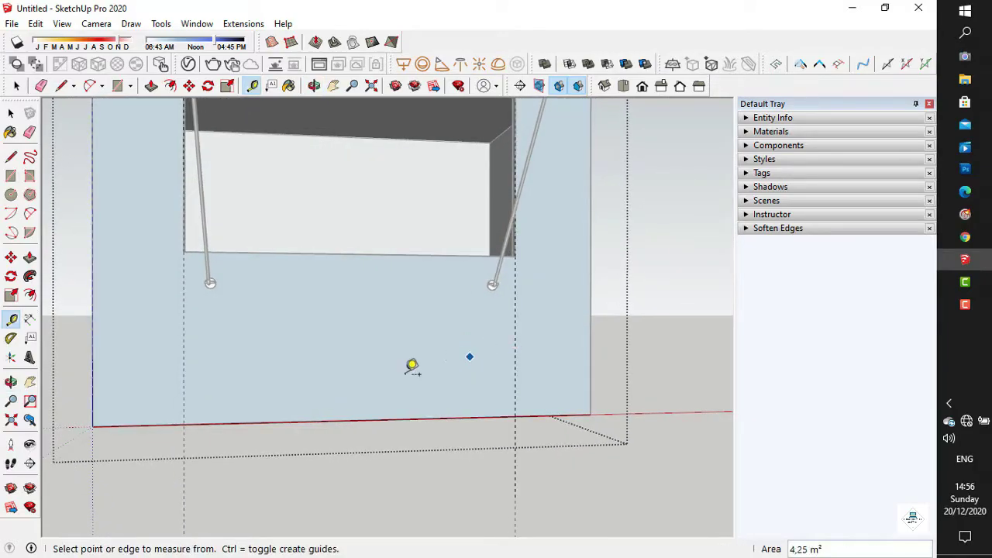
left_click(184, 310)
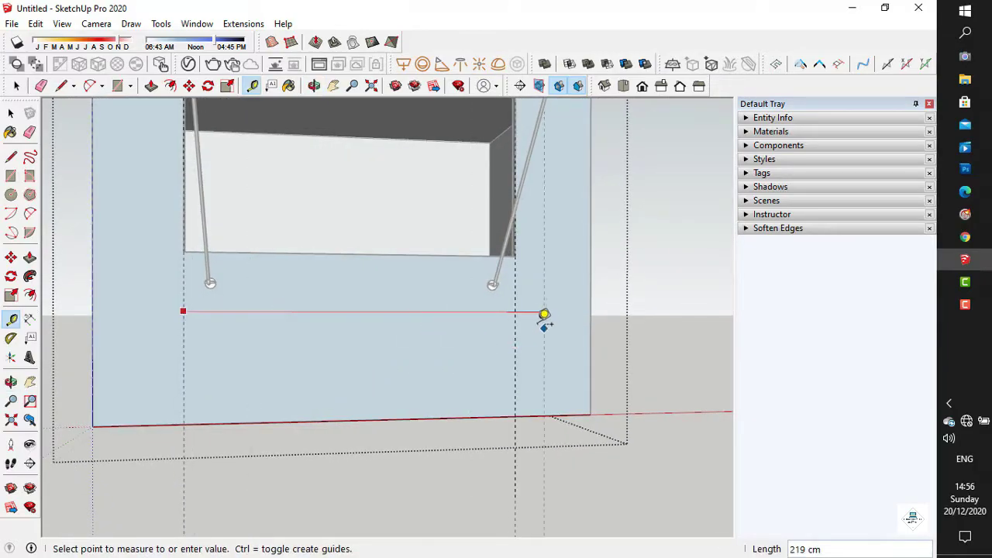
left_click(523, 304)
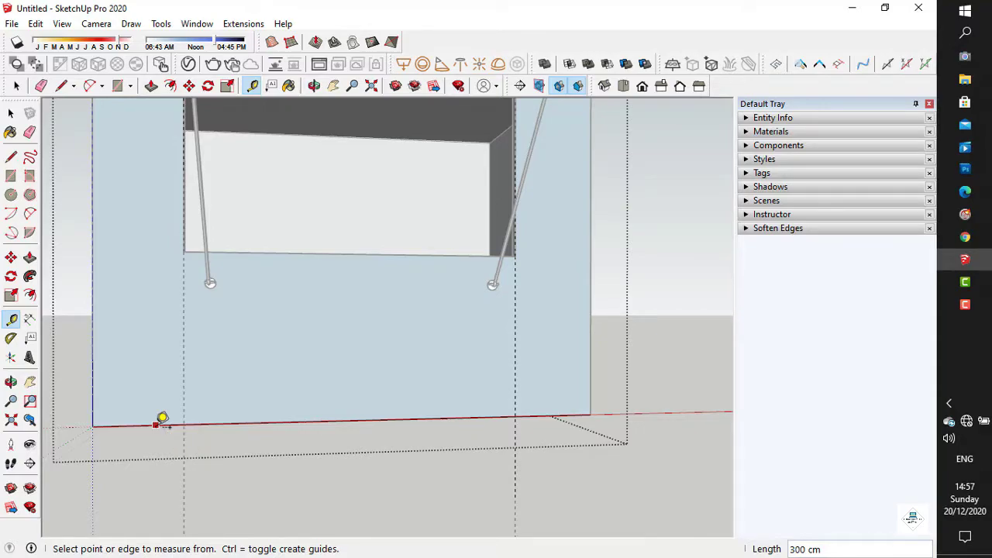
Step: Place vertical guides up the front wall from the division points of its bottom edge, including the one at 80 cm
scroll(163, 419, "down", 1)
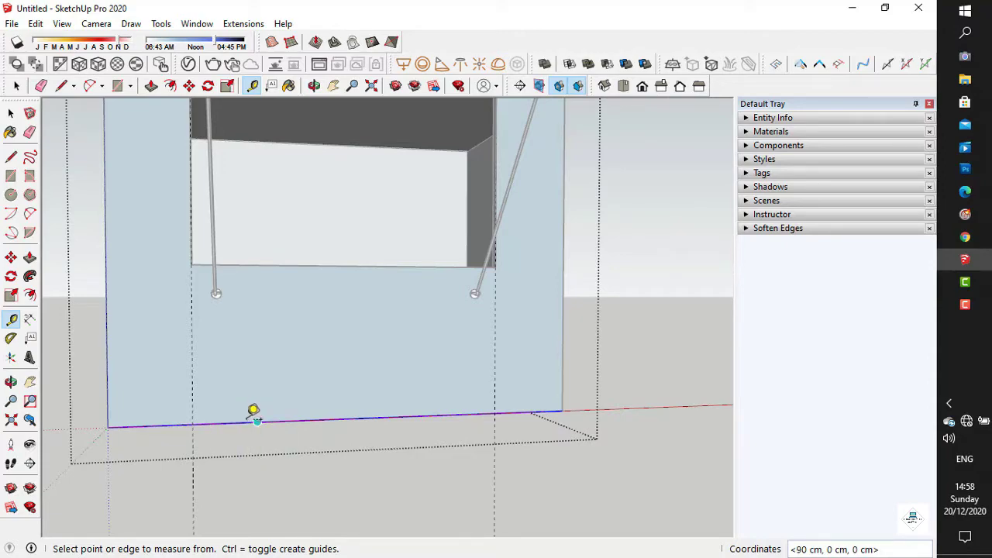
left_click(208, 423)
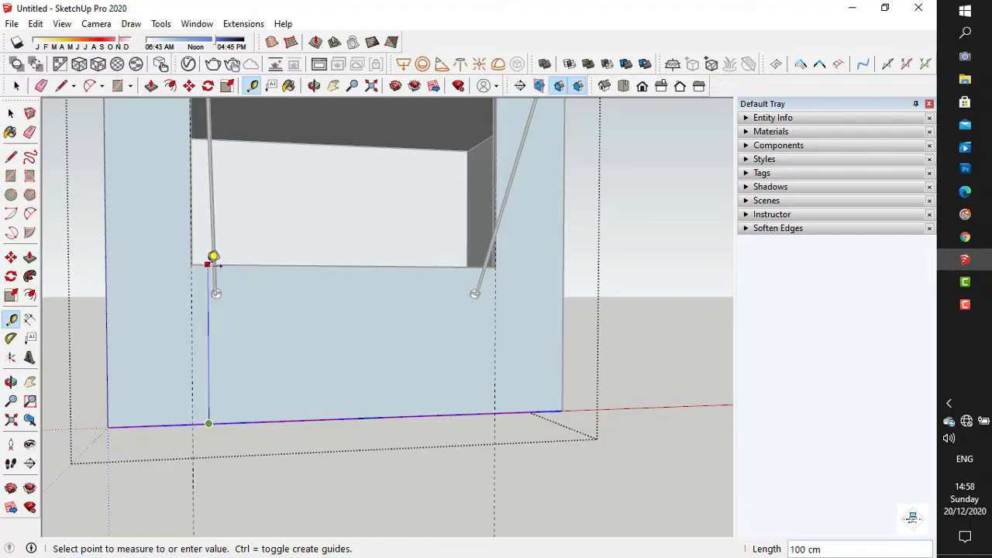
scroll(216, 256, "up", 2)
left_click(215, 252)
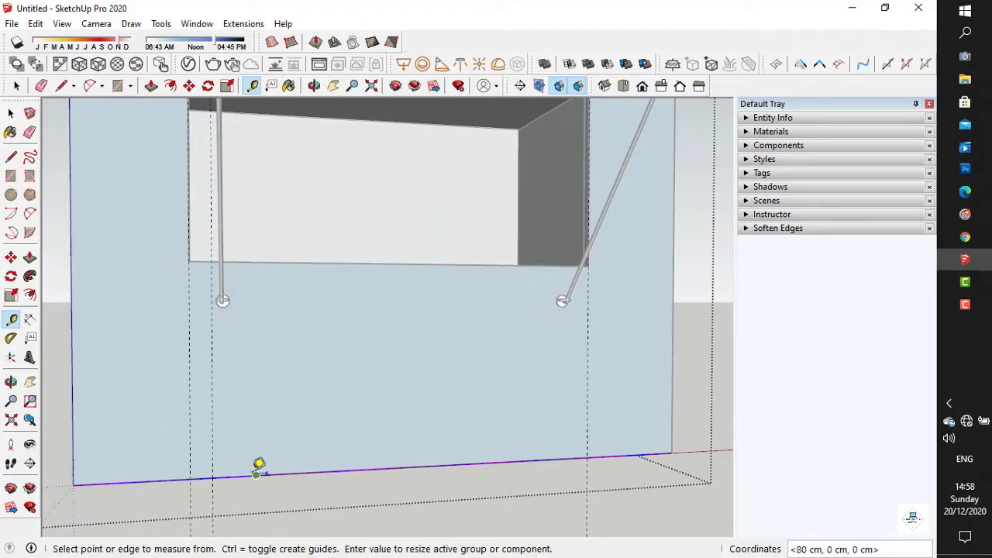
left_click(255, 474)
left_click(265, 256)
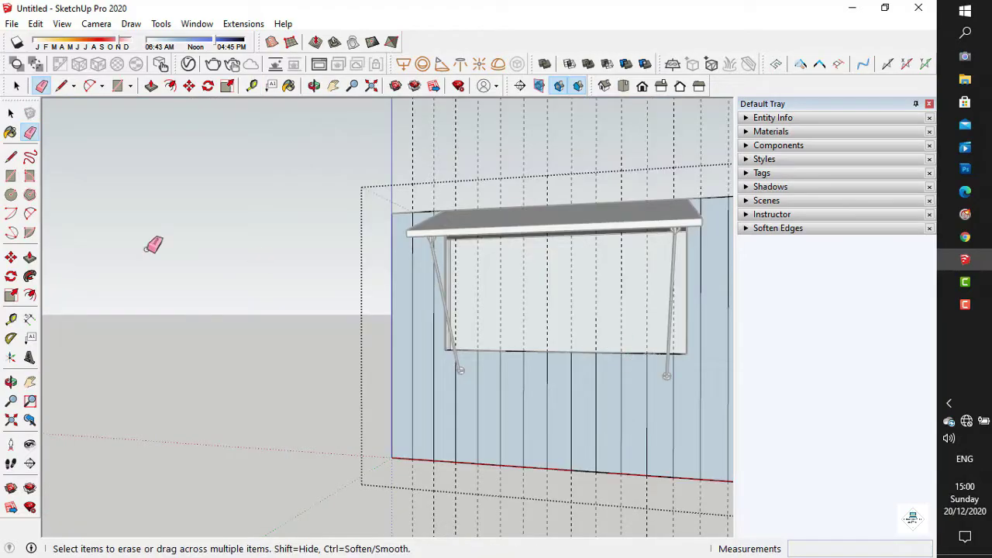
Step: Push/pull the first vertical plank strip at the front wall's corner outward by 1 cm
left_click(29, 257)
left_click(405, 411)
middle_click_drag(400, 409, 580, 468)
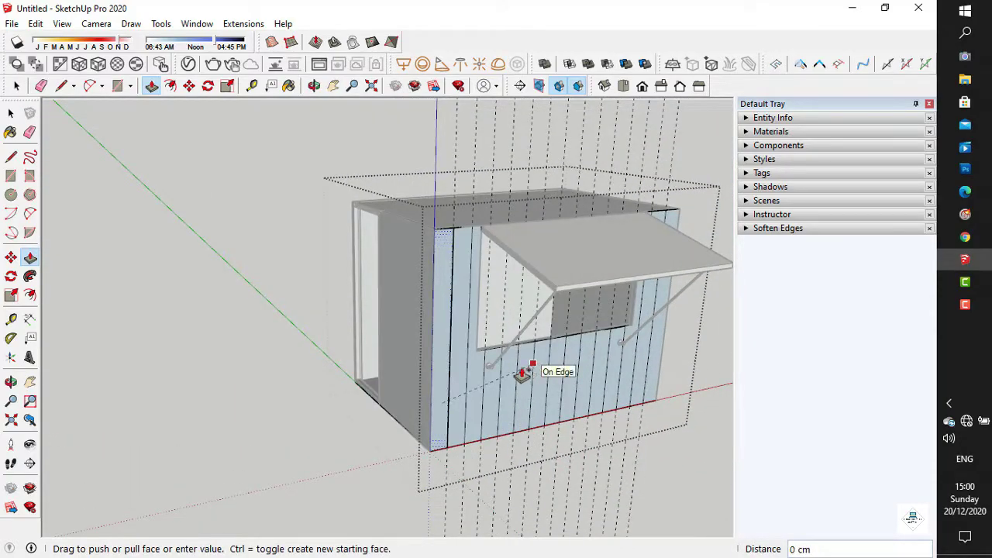
scroll(470, 380, "up", 3)
middle_click_drag(467, 378, 362, 372)
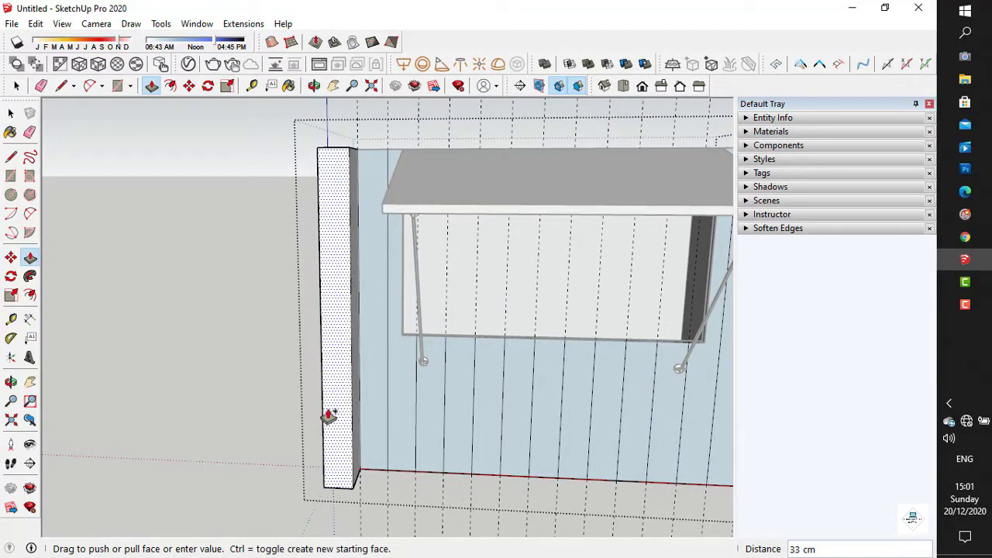
key("Return")
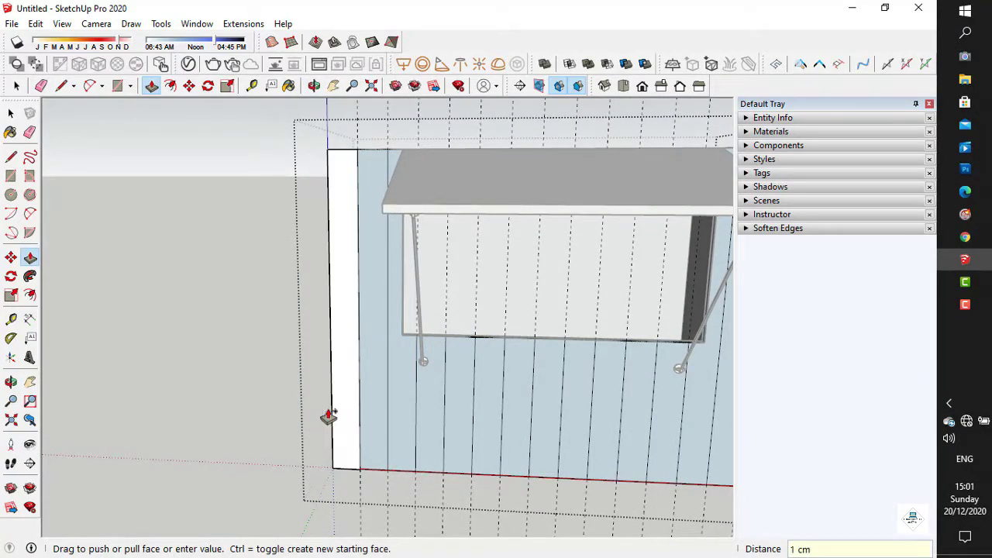
Step: Try softening the seams between the three extruded plank strips and undo it
scroll(335, 416, "up", 3)
mouse_move(365, 377)
middle_mouse_down()
mouse_move(282, 370)
mouse_move(620, 325)
mouse_move(598, 394)
mouse_move(644, 431)
mouse_move(511, 366)
mouse_move(319, 365)
mouse_move(175, 341)
mouse_move(129, 320)
middle_mouse_up()
key("e")
scroll(320, 361, "down", 3)
scroll(244, 314, "up", 2)
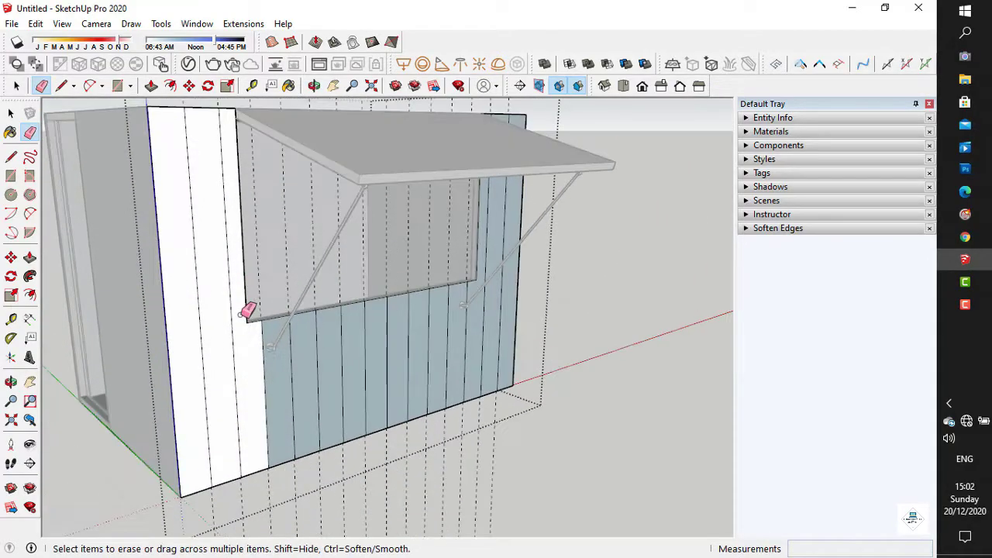
left_click(198, 293)
mouse_move(221, 288)
left_mouse_down()
mouse_move(240, 289)
mouse_move(246, 335)
left_mouse_up()
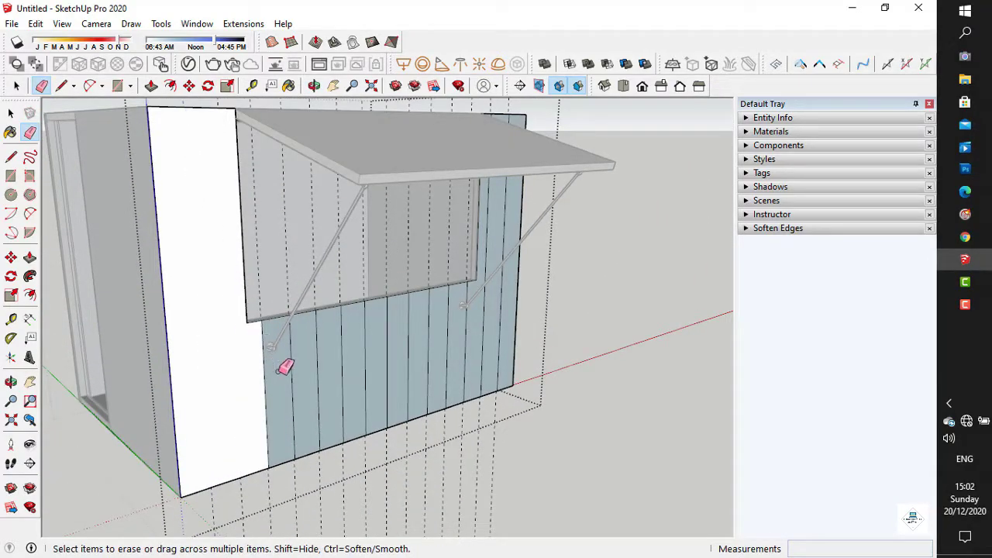
key("ctrl+z")
key("ctrl+z")
Step: Delete all guides and leave the kiosk group's editing mode
scroll(285, 368, "down", 2)
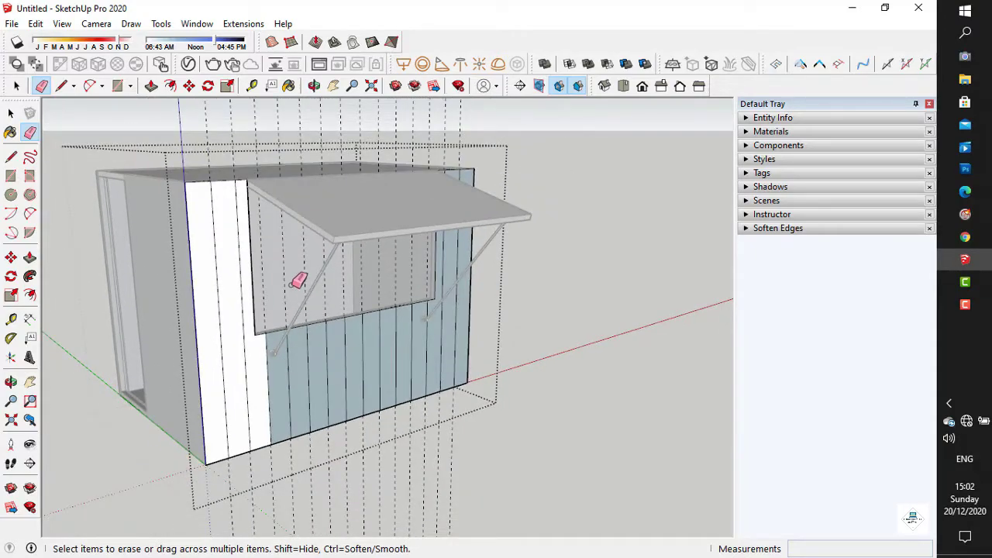
left_click(36, 24)
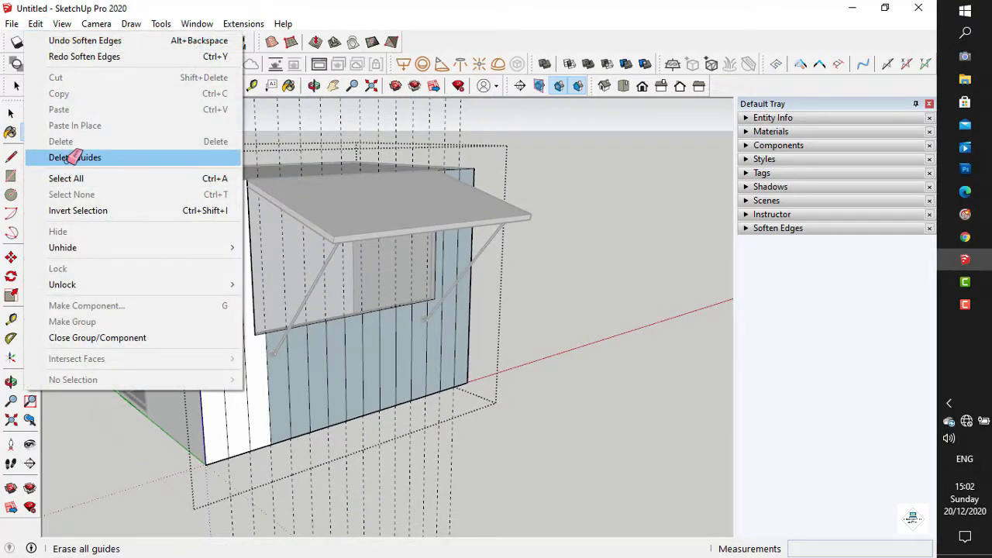
left_click(66, 158)
left_click(13, 113)
left_click(99, 414)
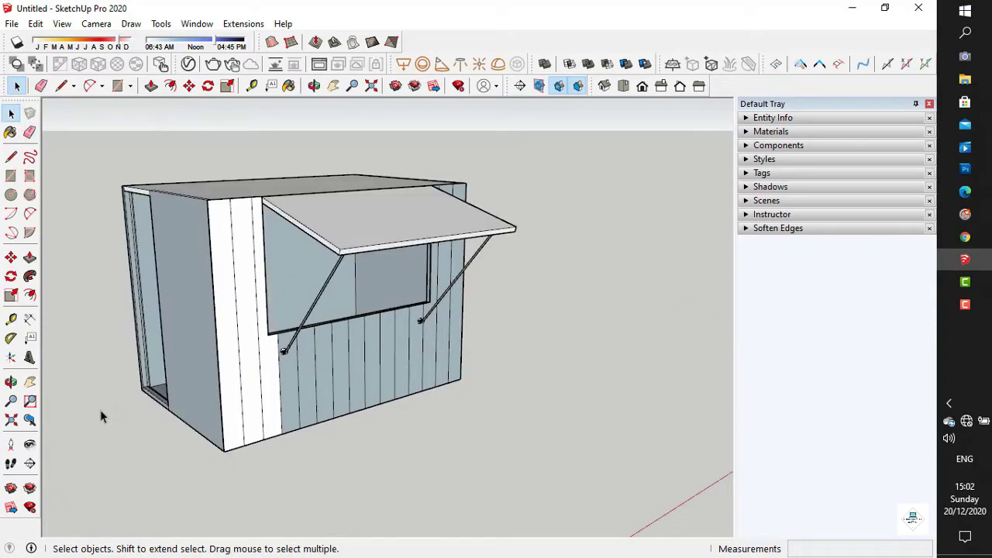
scroll(498, 377, "down", 1)
mouse_move(497, 377)
middle_mouse_down()
mouse_move(182, 385)
mouse_move(284, 378)
mouse_move(500, 387)
middle_mouse_up()
scroll(334, 363, "up", 2)
middle_click_drag(334, 369, 348, 331)
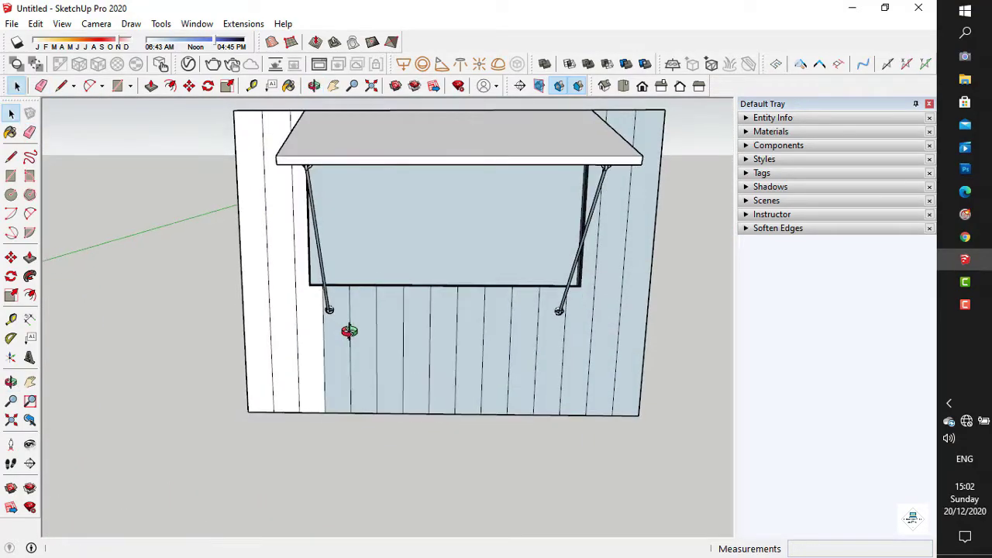
Step: Measure the width of the side wall panel from its front edge to the doorway
scroll(680, 319, "down", 3)
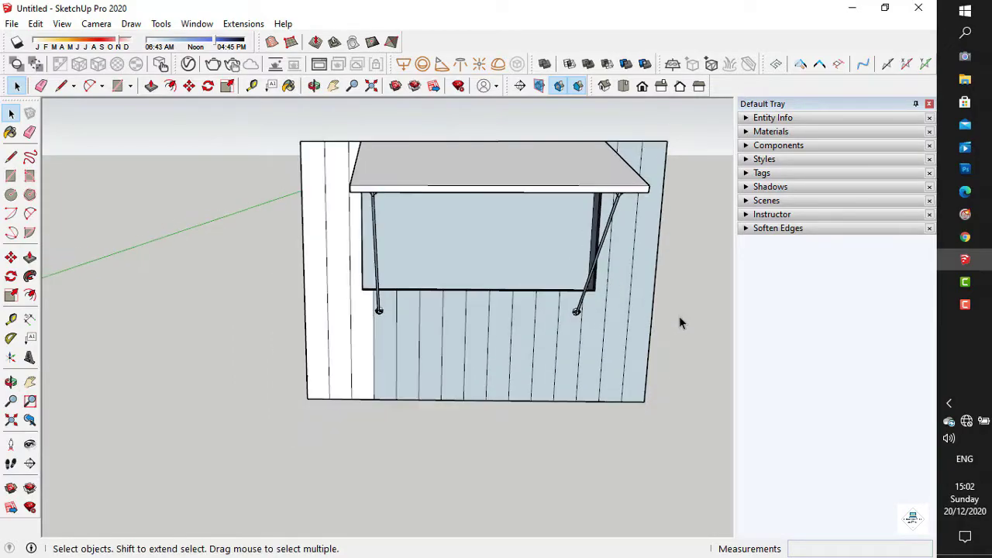
middle_click_drag(633, 325, 317, 365)
scroll(482, 327, "down", 3)
middle_click_drag(483, 333, 524, 346)
scroll(524, 345, "up", 4)
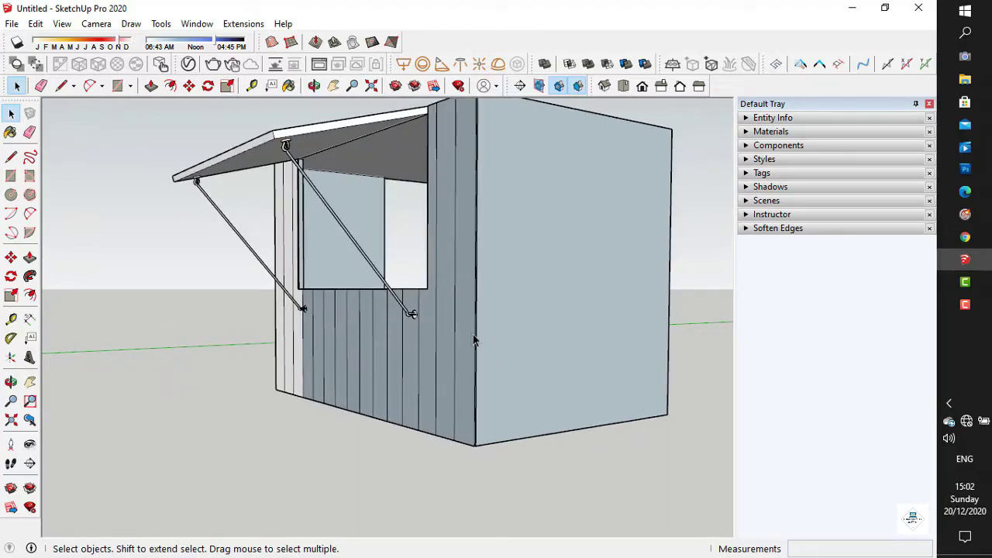
middle_click_drag(534, 329, 478, 326)
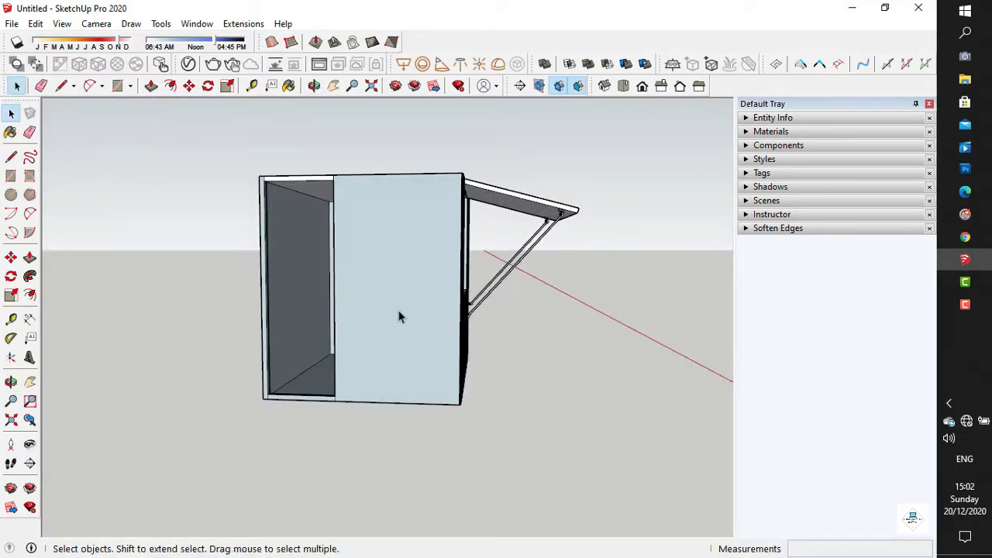
scroll(400, 316, "up", 2)
middle_click_drag(387, 310, 400, 310)
left_click(12, 319)
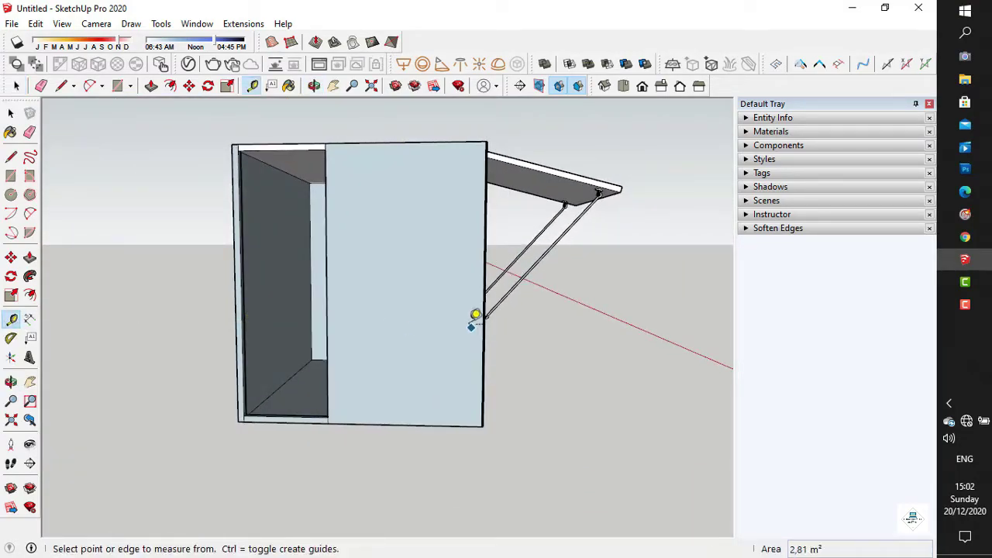
left_click(485, 314)
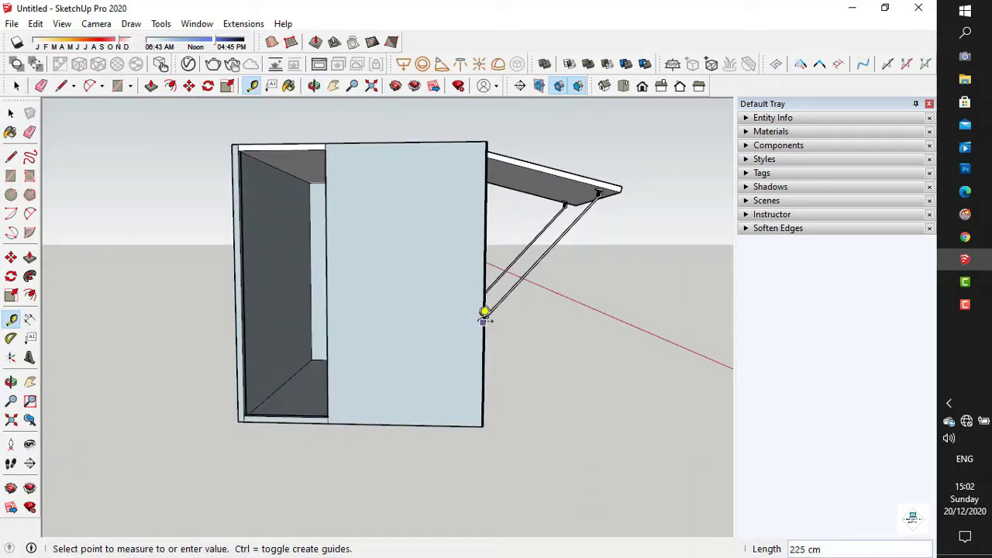
left_click(332, 310)
scroll(434, 285, "up", 1)
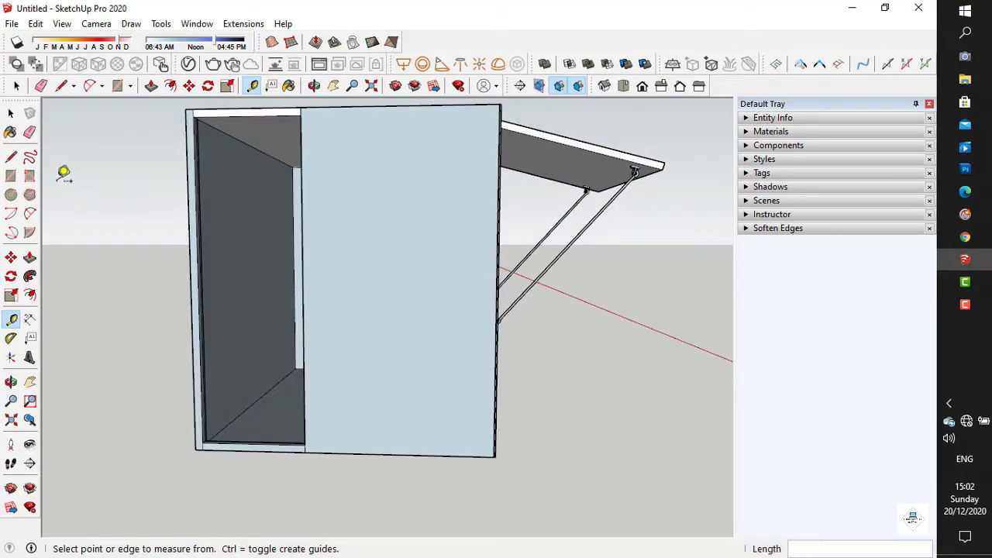
Step: Group the side wall face beside the doorway and open the group for editing
left_click(11, 113)
left_click(355, 254)
scroll(364, 259, "down", 3)
middle_click_drag(380, 268, 374, 329)
right_click(381, 272)
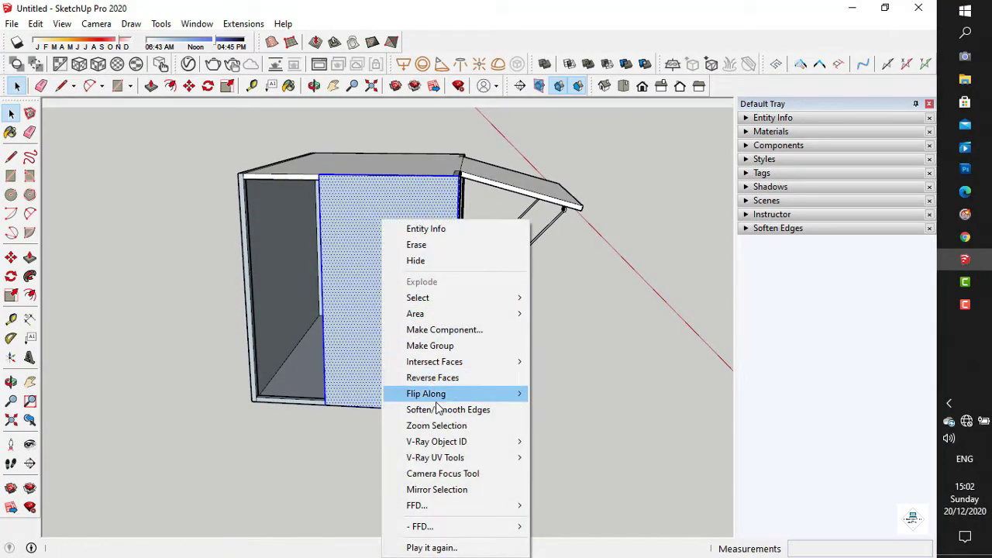
left_click(424, 341)
scroll(399, 284, "up", 1)
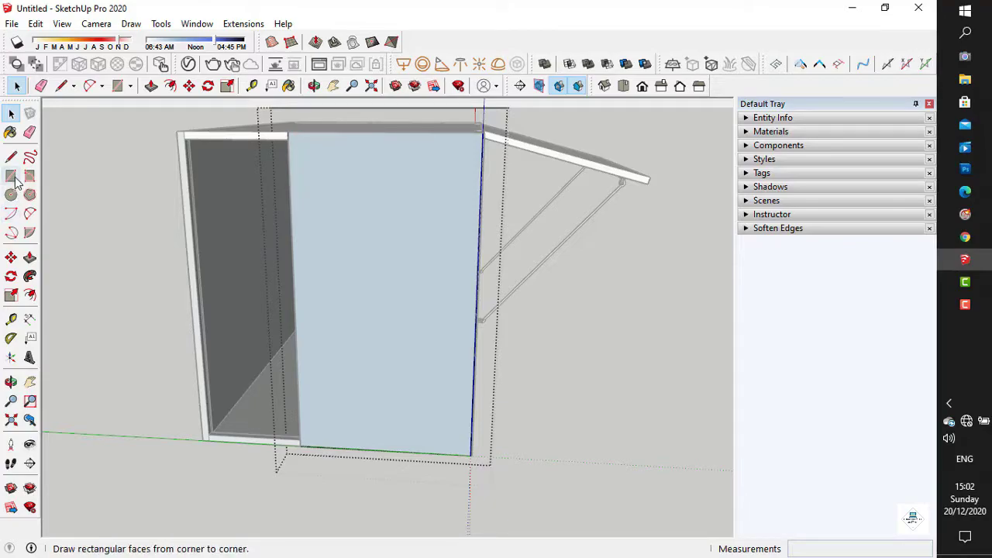
Step: Place a vertical guide on the side wall 20 cm in from its front edge
left_click(10, 319)
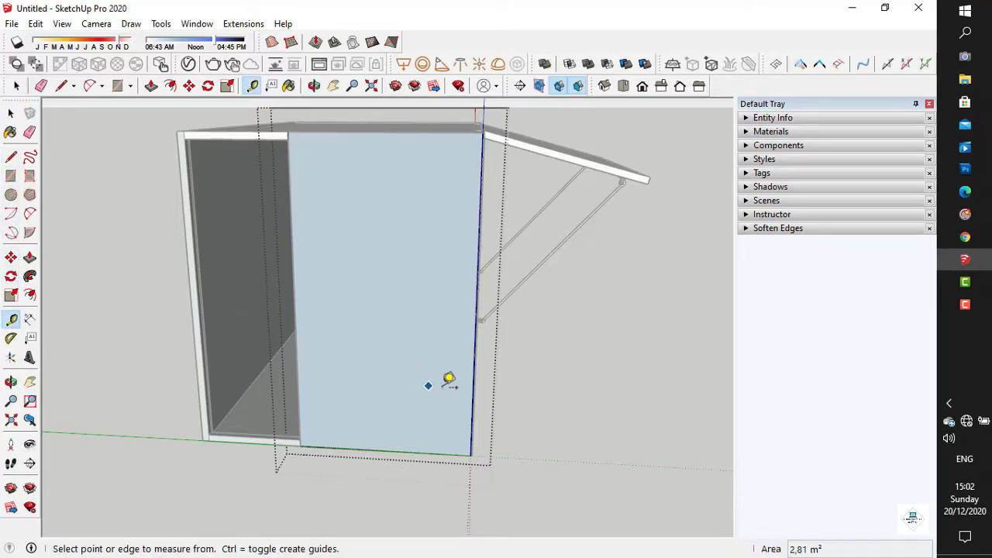
left_click(475, 347)
type("20")
key("Return")
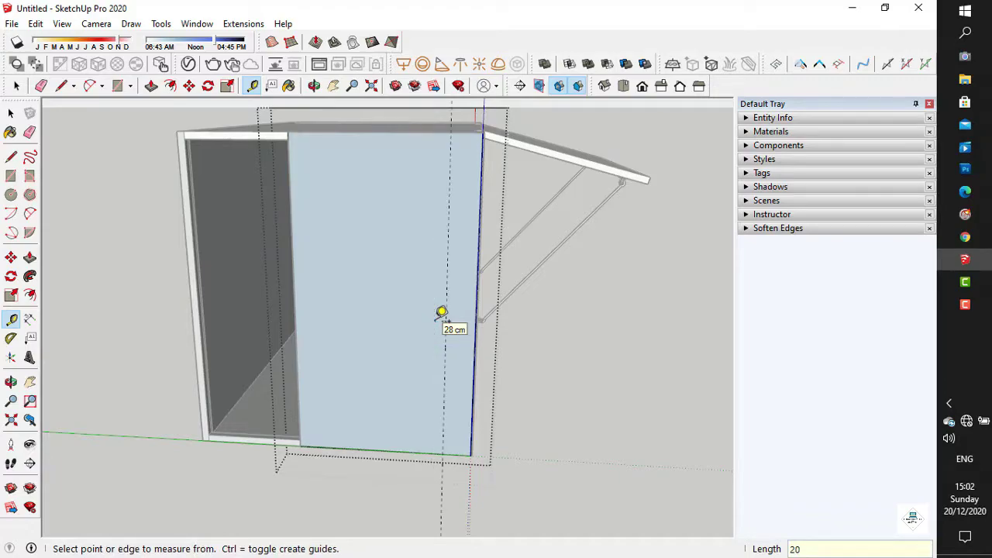
Step: Draw a 20 by 225 cm rectangle on the side wall between the guide and the front edge
key("r")
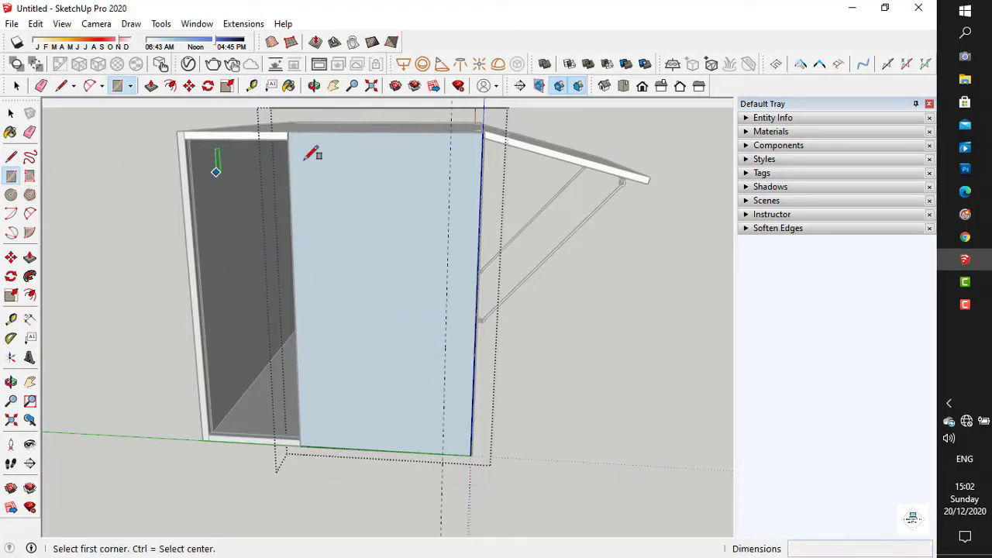
left_click(451, 132)
key("Escape")
left_click(448, 132)
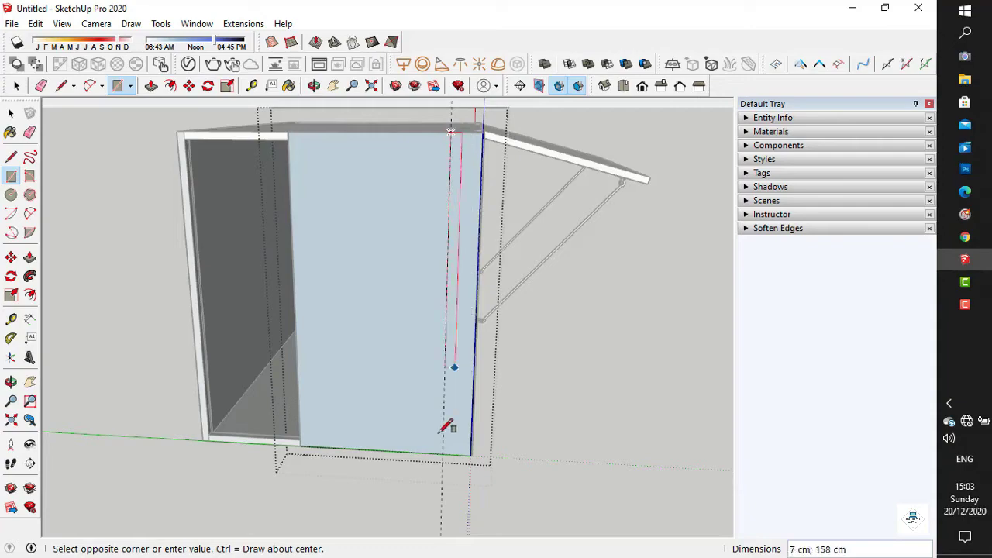
left_click(471, 453)
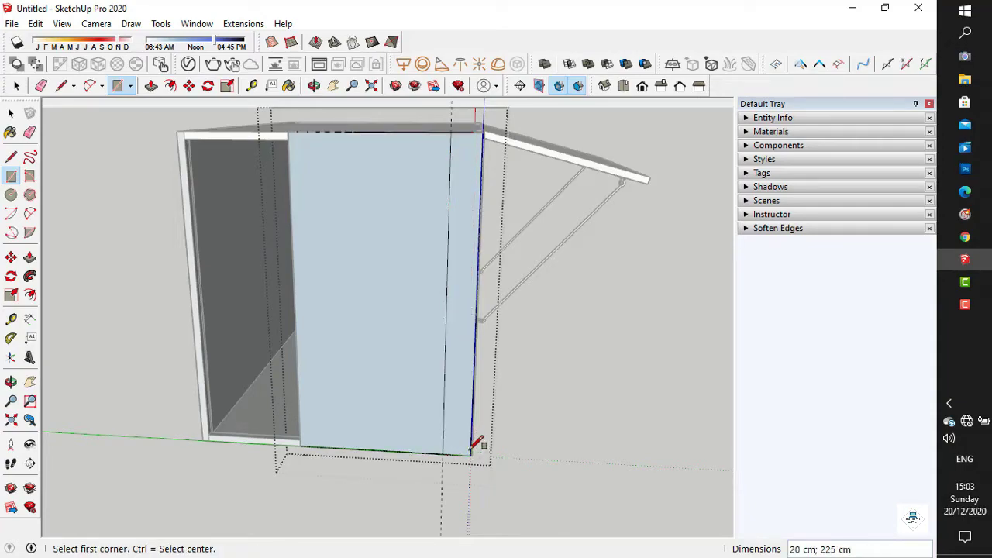
Step: Select the 20 cm strip and start copying it from its lower corner at the wall's front edge
key("space")
left_click(462, 331)
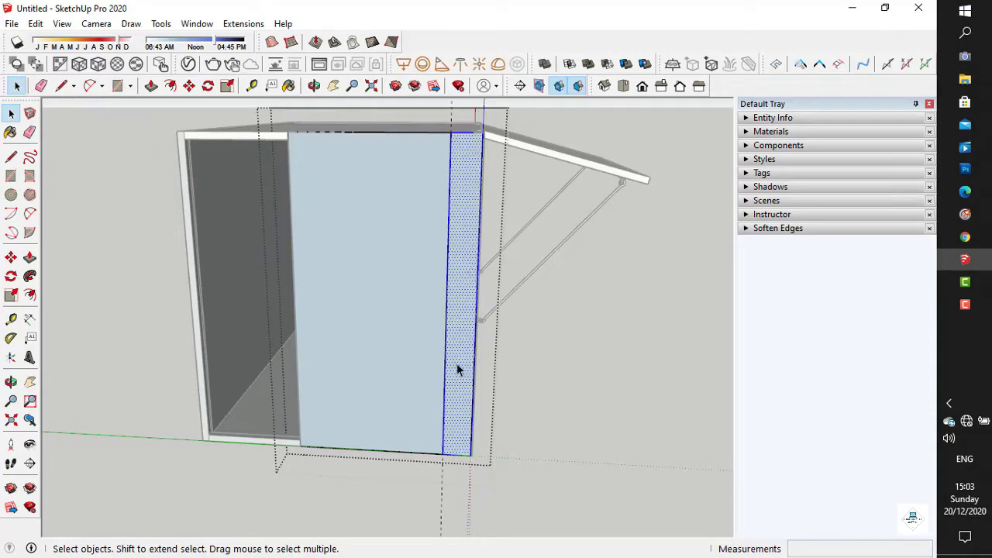
key("m")
key("ctrl")
left_click(471, 455)
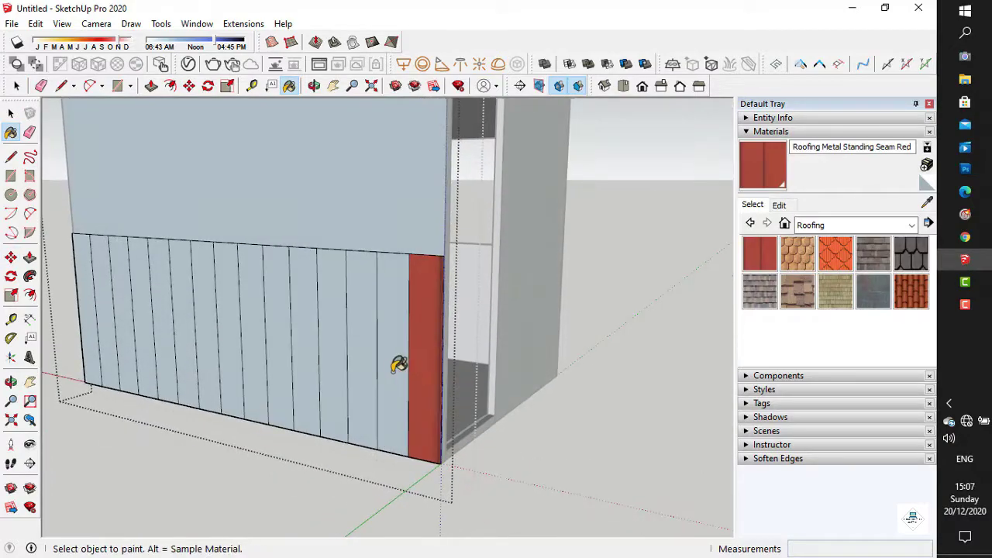
Step: Paint the remaining planks on the back wall's lower half with Roofing Metal Standing Seam Red
left_click(397, 365)
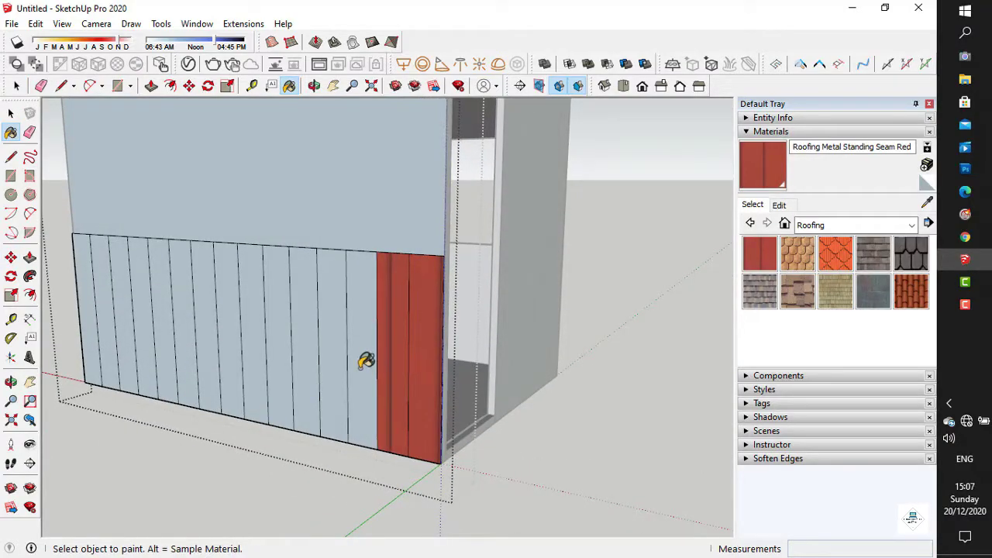
left_click(363, 361)
left_click(329, 355)
left_click(312, 354)
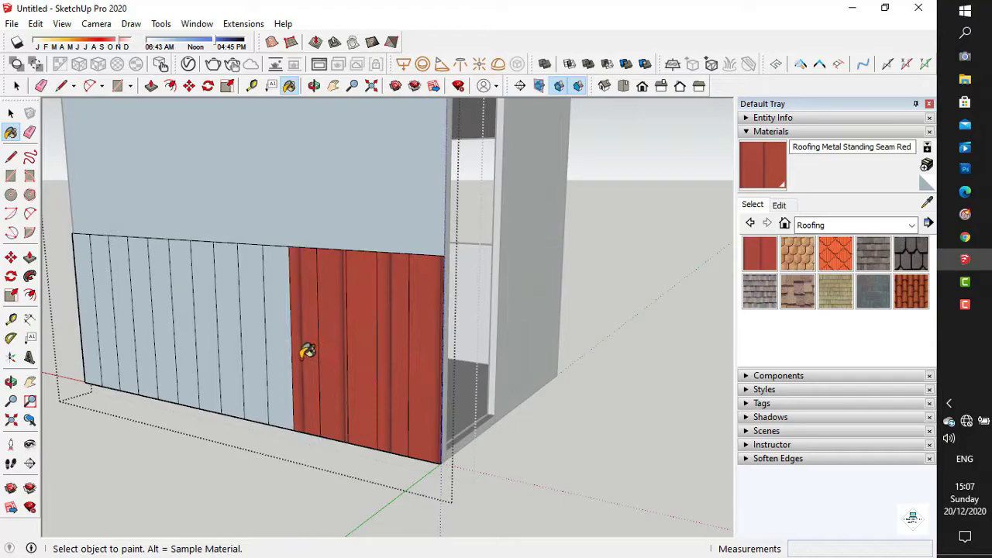
left_click(269, 346)
left_click(246, 343)
left_click(223, 340)
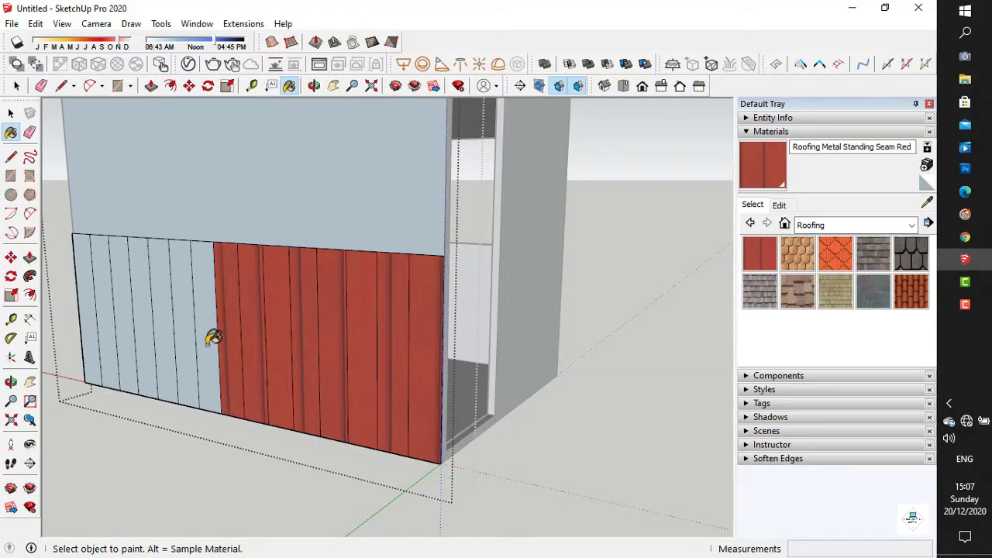
left_click(199, 334)
left_click(163, 329)
left_click(176, 328)
left_click(138, 324)
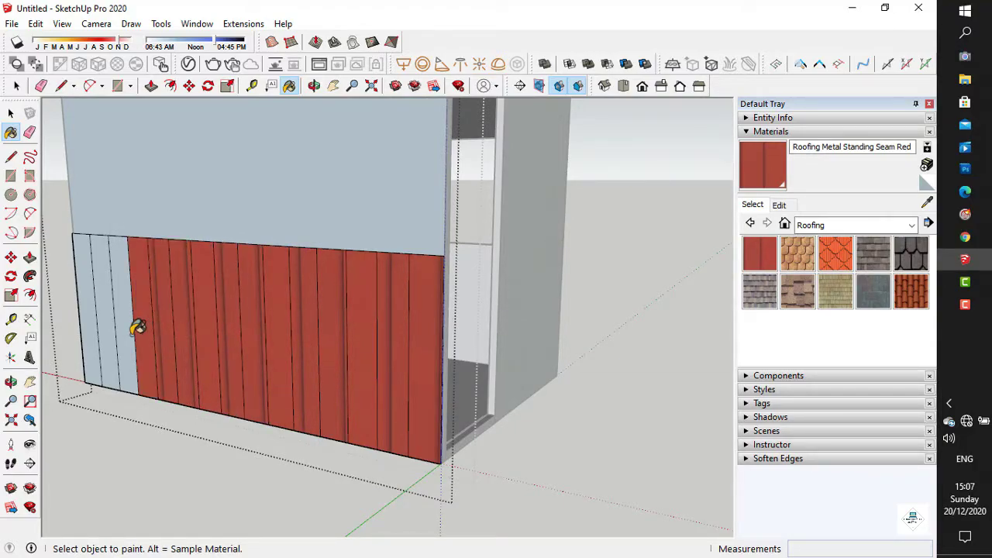
left_click(115, 324)
left_click(99, 321)
left_click(83, 318)
Step: Edit the red roofing material to a 25 by 25 cm texture size and a deeper red colour
middle_click_drag(372, 355, 317, 376)
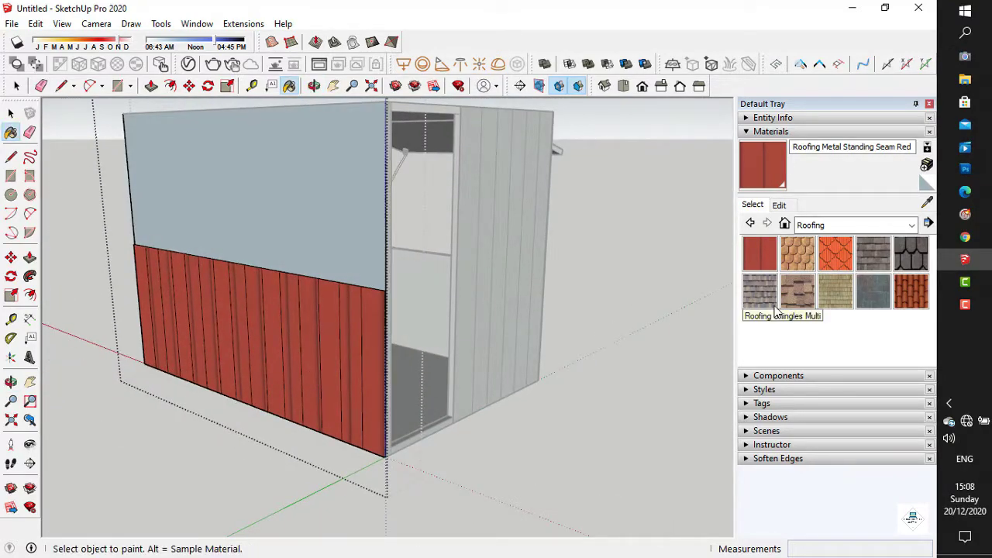
left_click(779, 204)
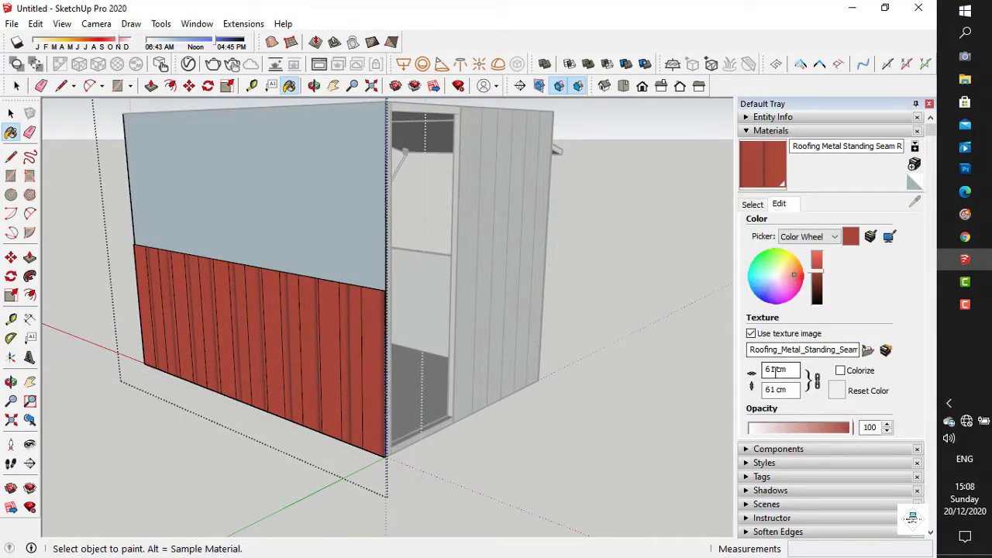
left_click_drag(776, 372, 733, 372)
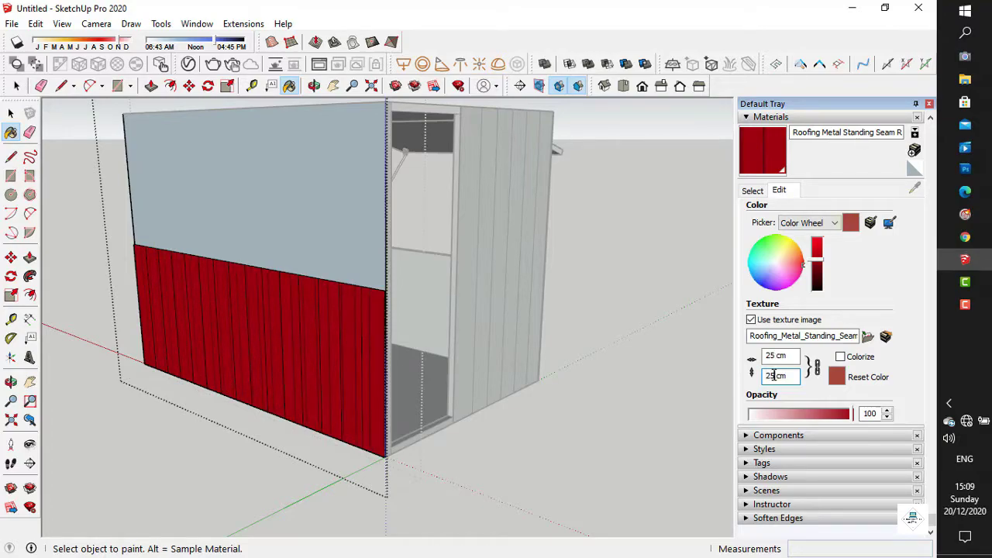
Step: Leave the back wall group and open the planked side wall group beside the doorway for editing
middle_click_drag(493, 404, 375, 382)
middle_click_drag(224, 398, 383, 410)
scroll(450, 399, "down", 2)
middle_click_drag(509, 389, 395, 430)
left_click(11, 114)
left_click(548, 396)
middle_click_drag(549, 396, 393, 342)
double_click(375, 328)
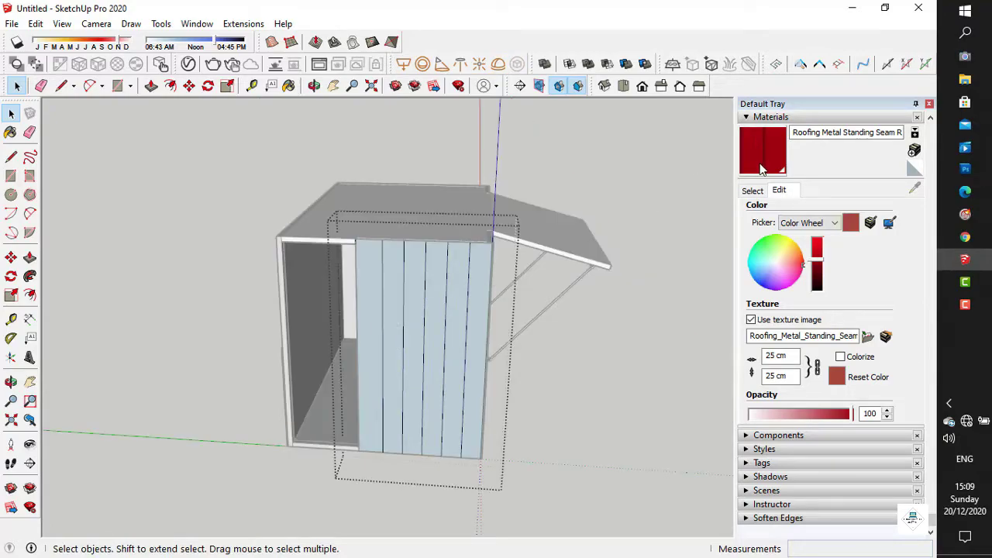
Step: Paint all six planks of the side wall beside the doorway with the edited red roofing material
left_click(775, 169)
left_click(376, 333)
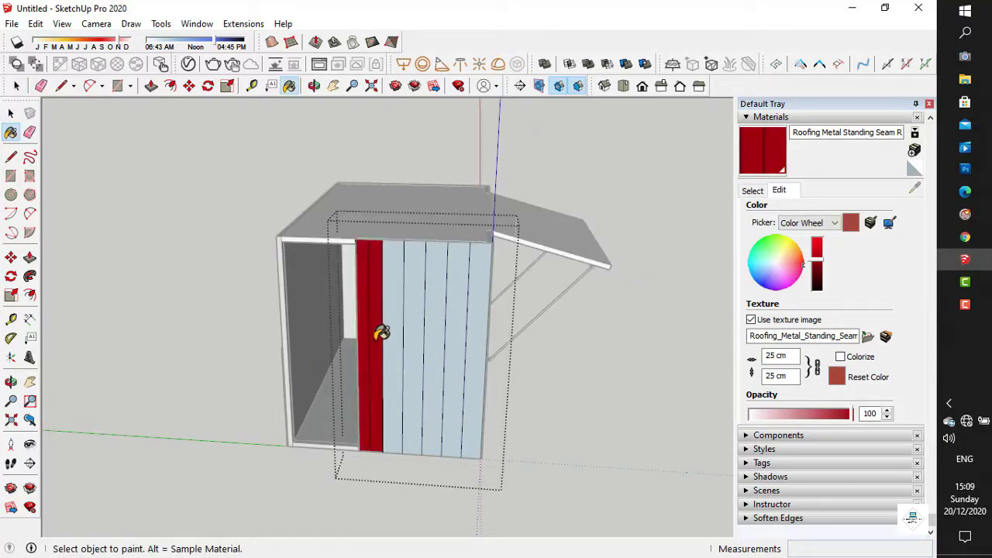
left_click(399, 330)
left_click(418, 331)
left_click(438, 330)
left_click(458, 331)
left_click(481, 341)
Step: Close the doorway-side wall group and open the opposite side wall group for editing
middle_click_drag(499, 348, 266, 335)
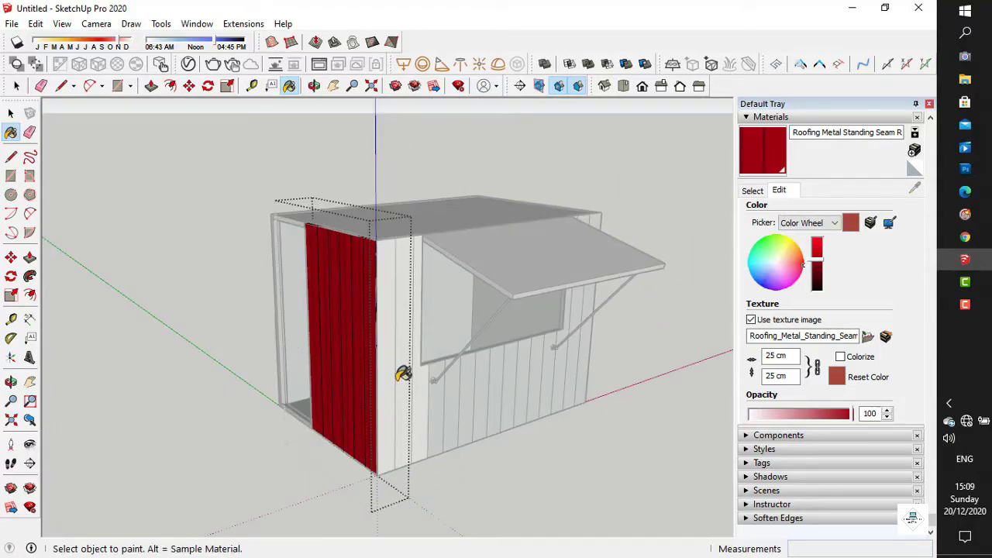
mouse_move(624, 349)
middle_mouse_down()
mouse_move(170, 367)
mouse_move(443, 348)
mouse_move(569, 356)
middle_mouse_up()
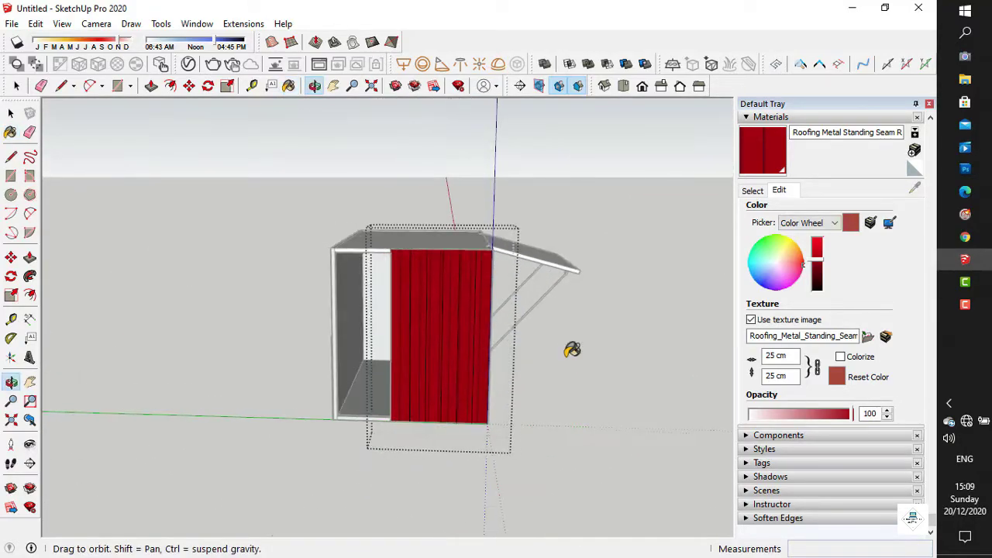
middle_click_drag(436, 301, 251, 317)
left_click(11, 113)
left_click(262, 337)
middle_click_drag(284, 372, 448, 416)
Step: Paint the six narrow planks of the opposite side wall with the red roofing material
left_click(763, 155)
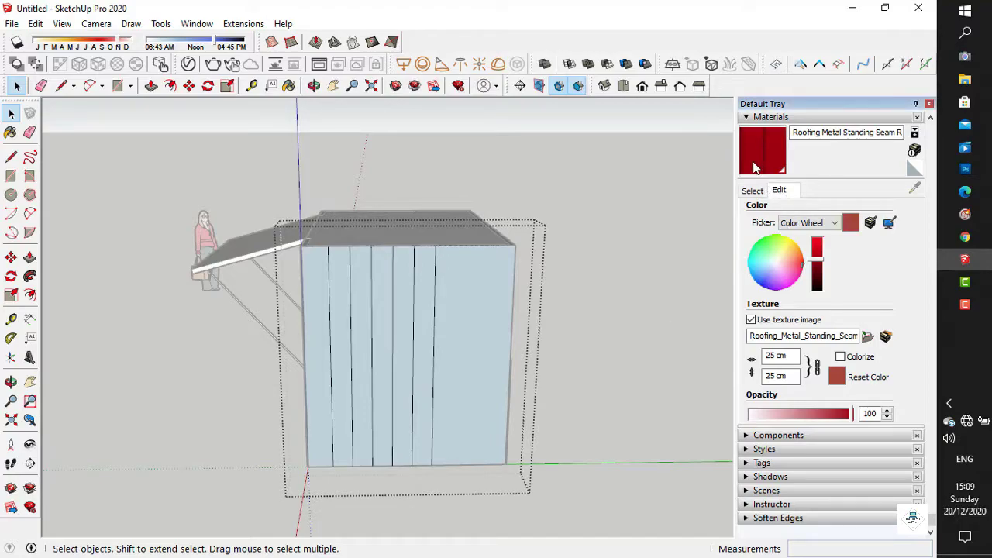
left_click(321, 358)
left_click(346, 354)
left_click(366, 358)
left_click(384, 357)
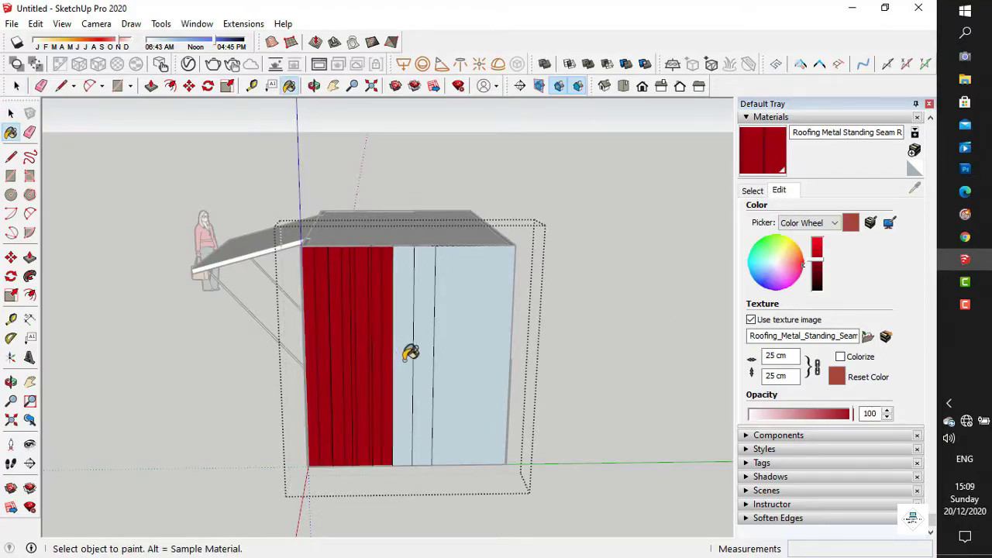
left_click(403, 356)
left_click(424, 357)
Step: Leave the side wall group and open the front wall group with the window for editing
mouse_move(434, 364)
middle_mouse_down()
mouse_move(436, 427)
mouse_move(481, 429)
mouse_move(553, 409)
middle_mouse_up()
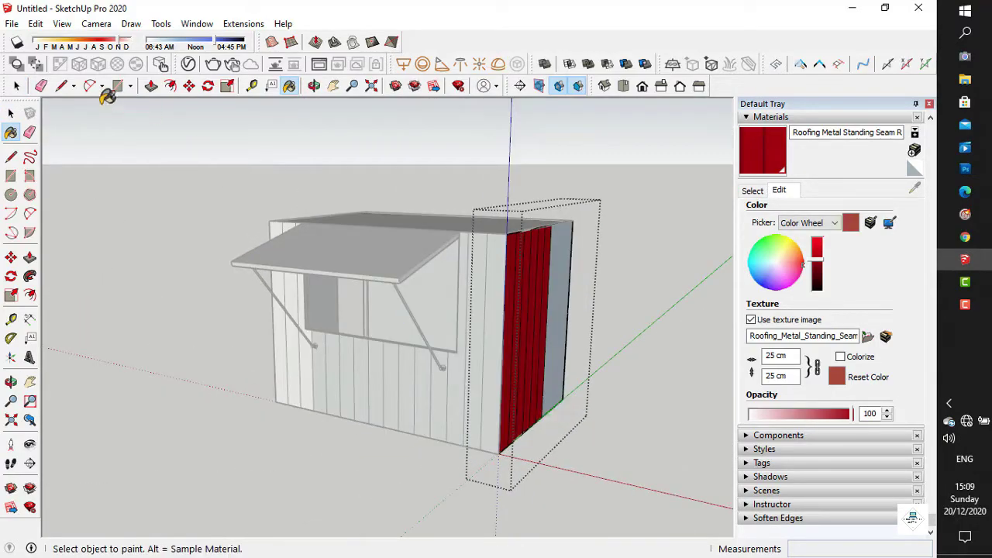
left_click(11, 116)
left_click(347, 372)
middle_click_drag(347, 376, 368, 365)
scroll(365, 390, "up", 2)
left_click(365, 390)
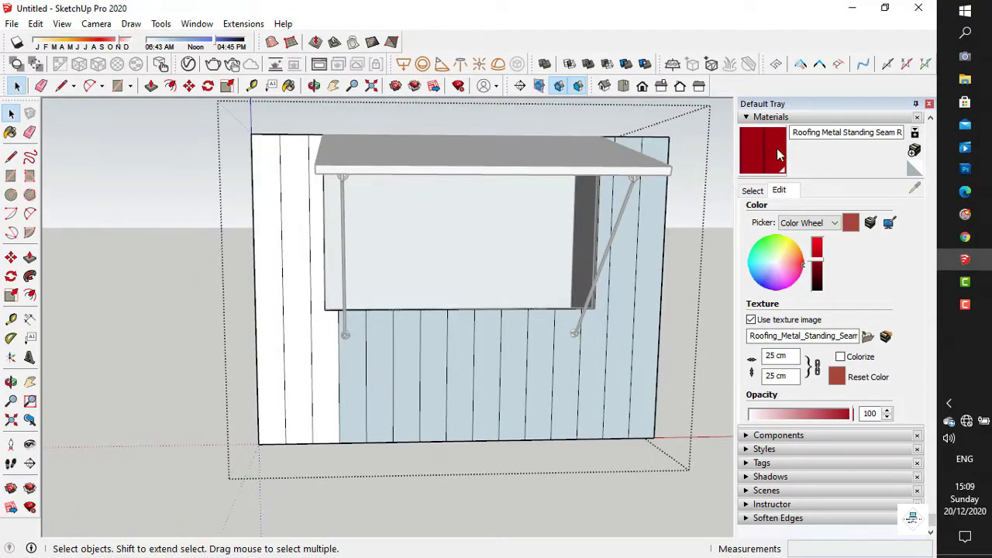
Step: Paint the nine front wall planks below the window with the red roofing material
left_click(784, 148)
left_click(363, 363)
left_click(386, 360)
left_click(427, 358)
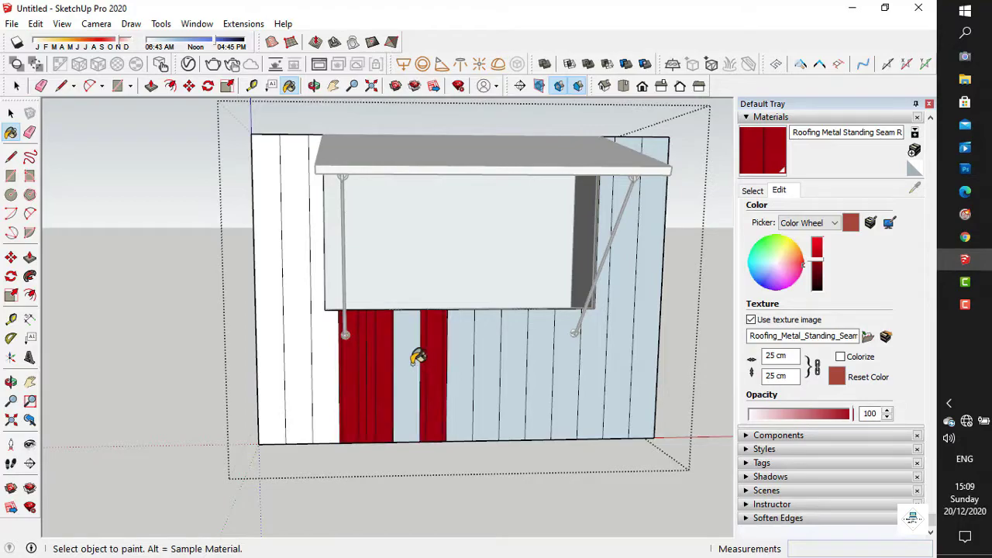
left_click(414, 356)
left_click(462, 356)
left_click(488, 356)
left_click(516, 358)
left_click(543, 357)
left_click(568, 358)
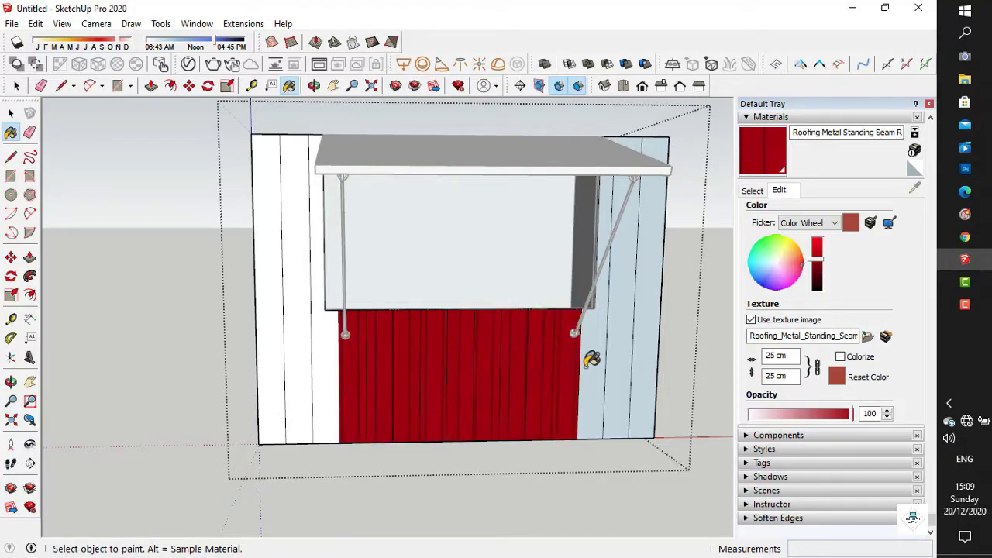
middle_click_drag(453, 358, 465, 377)
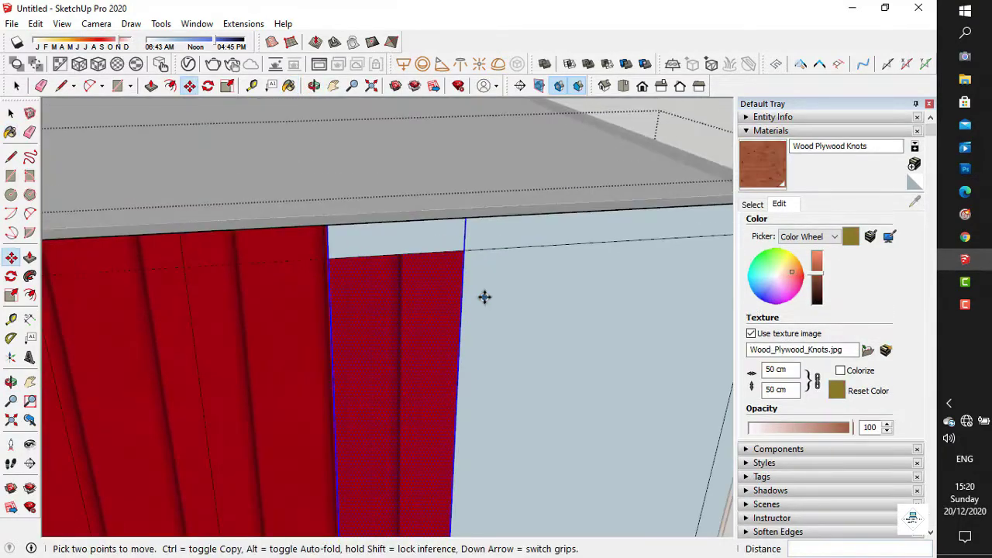
Step: Undo the misaligned red plank copy beside the painted planks on the side wall
scroll(484, 297, "down", 5)
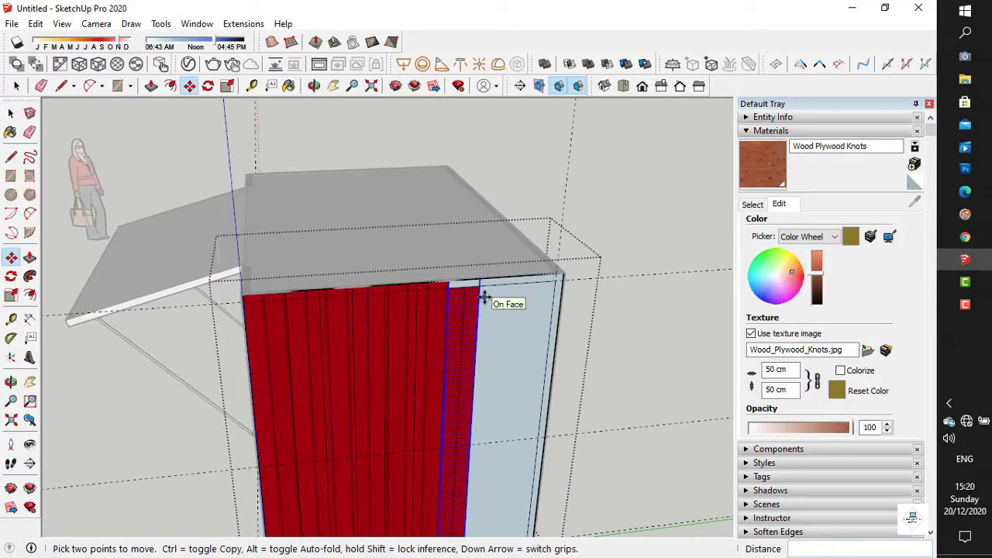
scroll(485, 296, "down", 6)
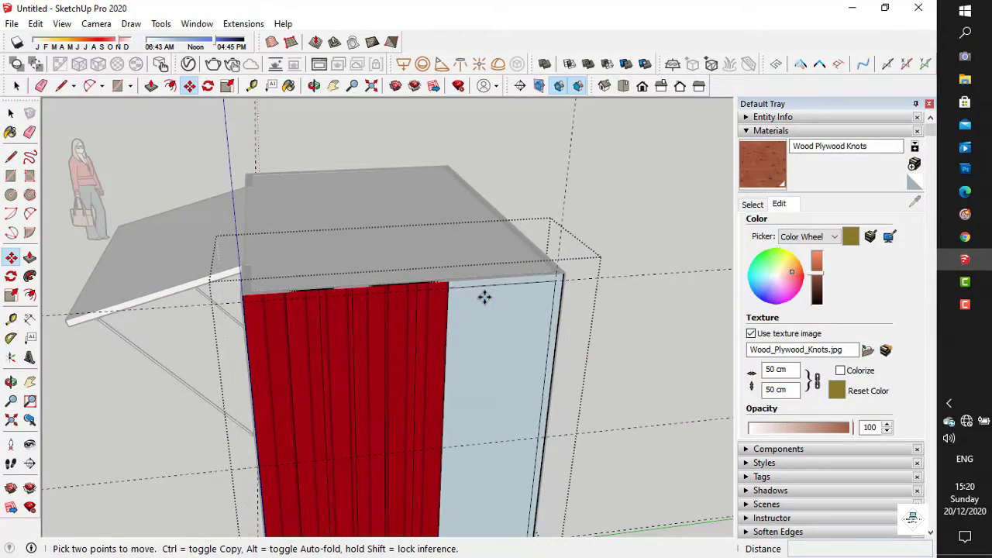
Step: Sample the Blinds Wood White material from the front wall planks and paint the awning's top face with it
left_click(31, 394)
left_click_drag(433, 253, 409, 221)
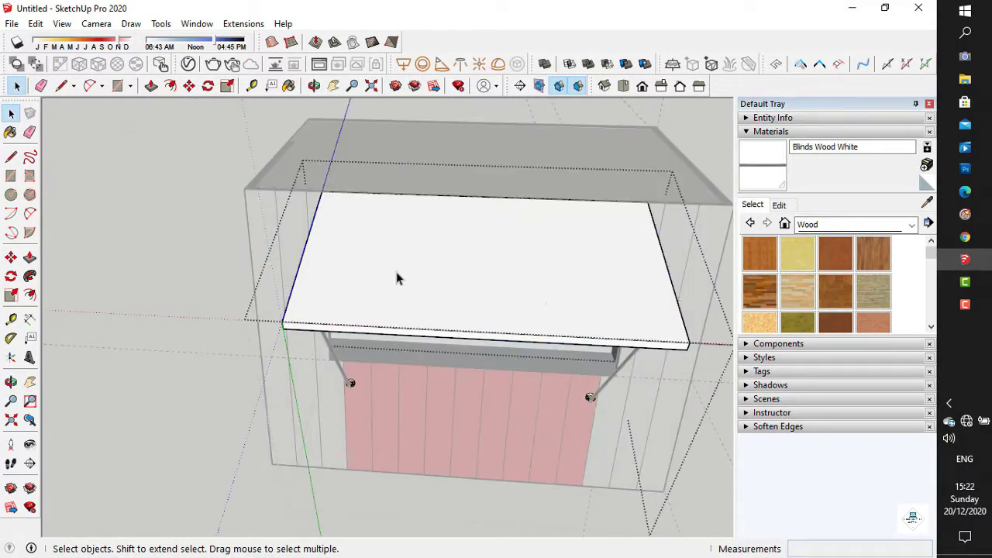
left_click(927, 202)
left_click(656, 385)
left_click(601, 300)
middle_click_drag(601, 301, 532, 209)
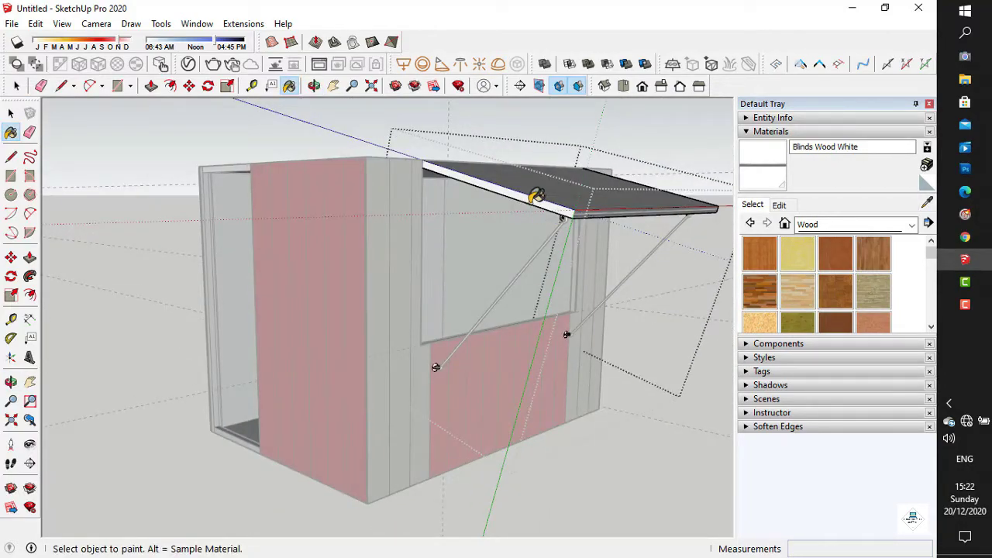
middle_click_drag(598, 205, 454, 104)
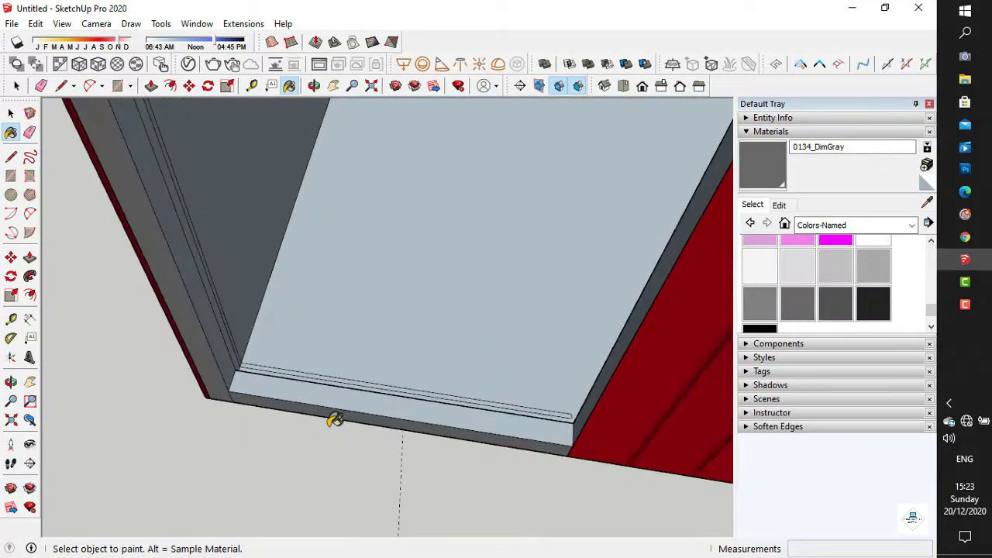
Step: Push/Pull the narrow strip along the floor of the side door opening up 2 cm to form a rail
scroll(334, 420, "up", 2)
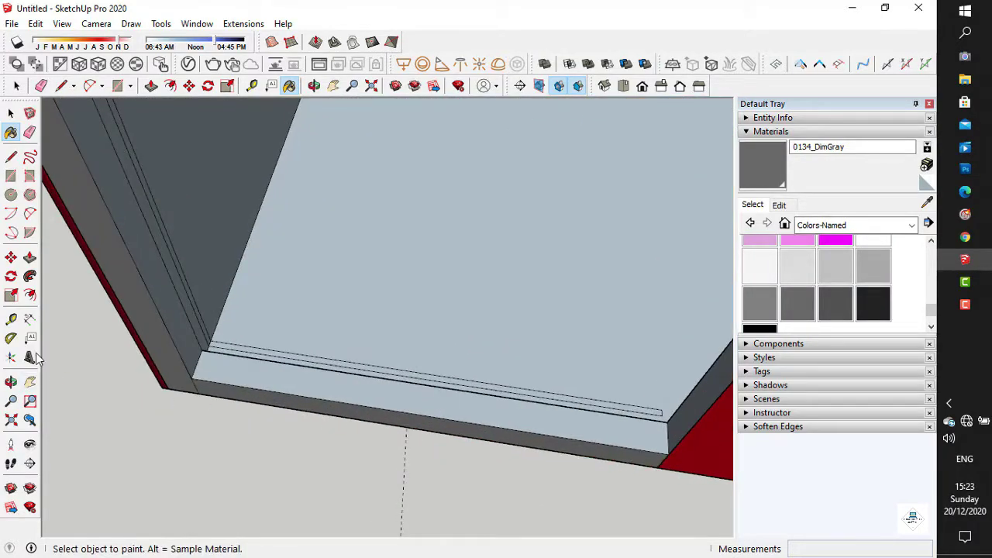
left_click(29, 257)
scroll(313, 363, "up", 1)
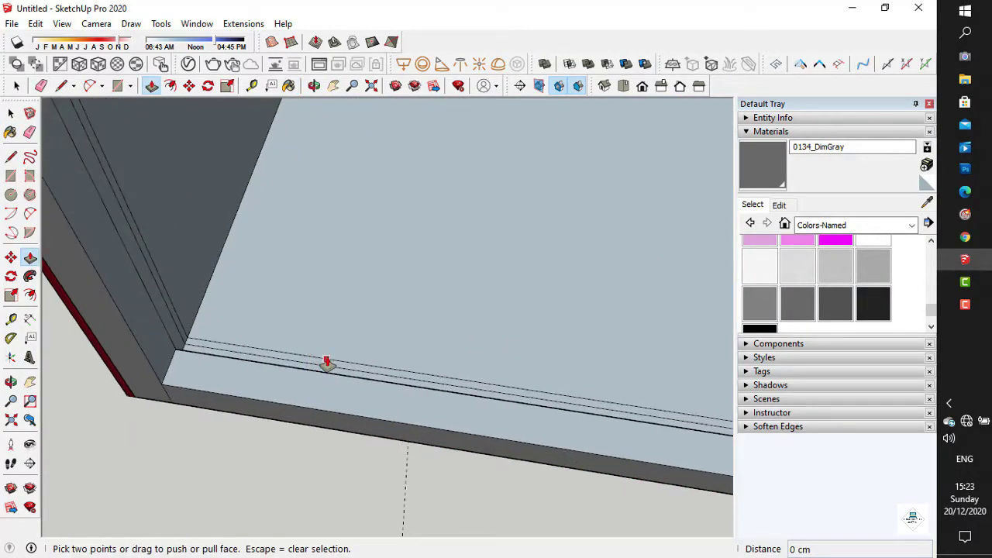
left_click(328, 365)
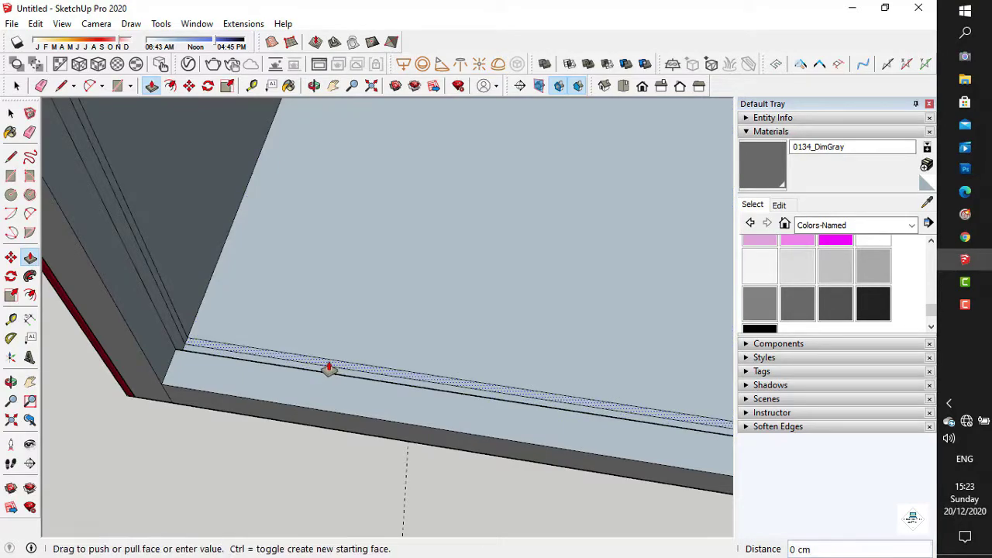
left_click(301, 384)
scroll(300, 384, "down", 1)
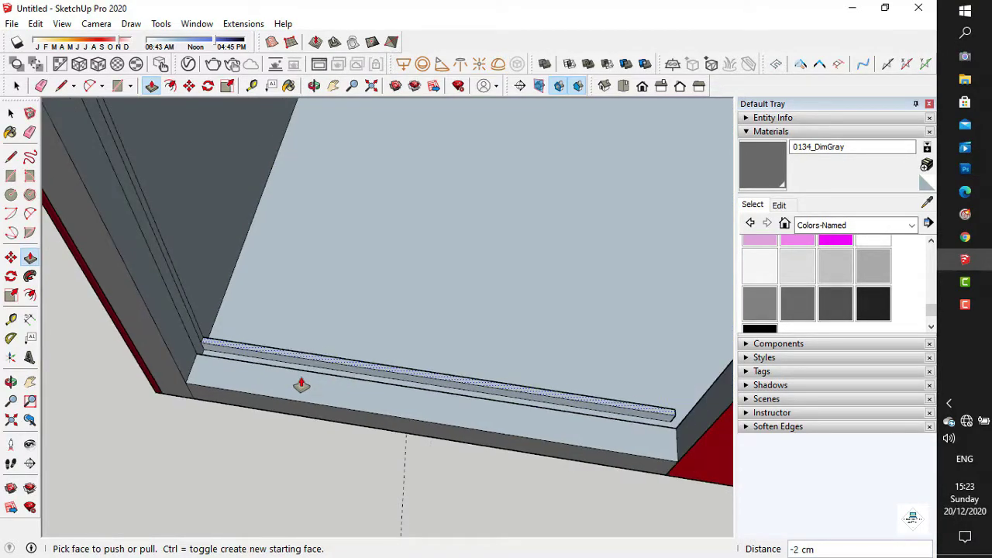
Step: Measure the length of the raised floor rail from inside the kiosk
middle_click_drag(522, 228, 294, 284)
left_click_drag(427, 163, 496, 392)
middle_click_drag(496, 392, 389, 268)
left_click_drag(390, 268, 241, 272)
middle_click_drag(242, 272, 85, 168)
left_click_drag(85, 168, 235, 200)
middle_click_drag(234, 200, 270, 190)
left_click_drag(269, 190, 353, 224)
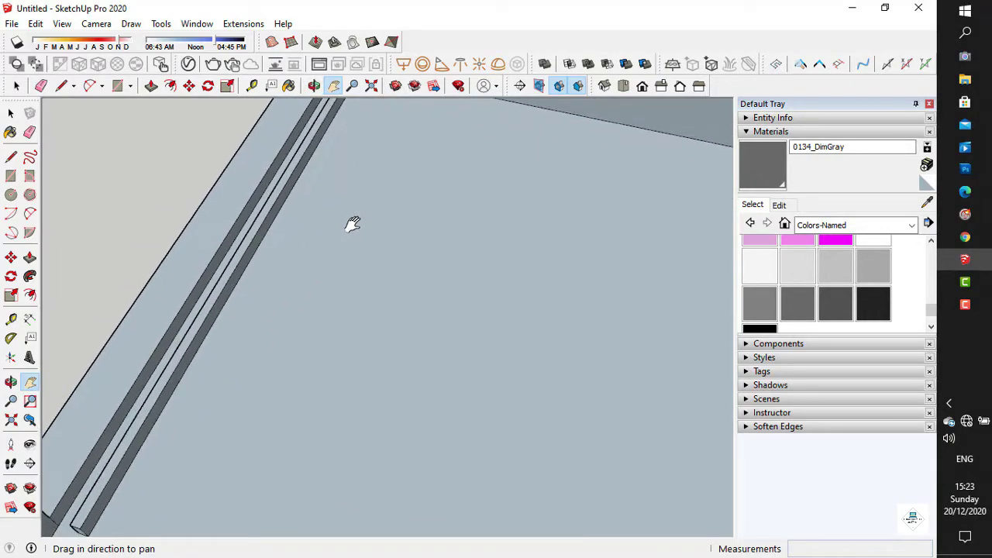
scroll(352, 224, "down", 1)
left_click_drag(236, 300, 287, 320)
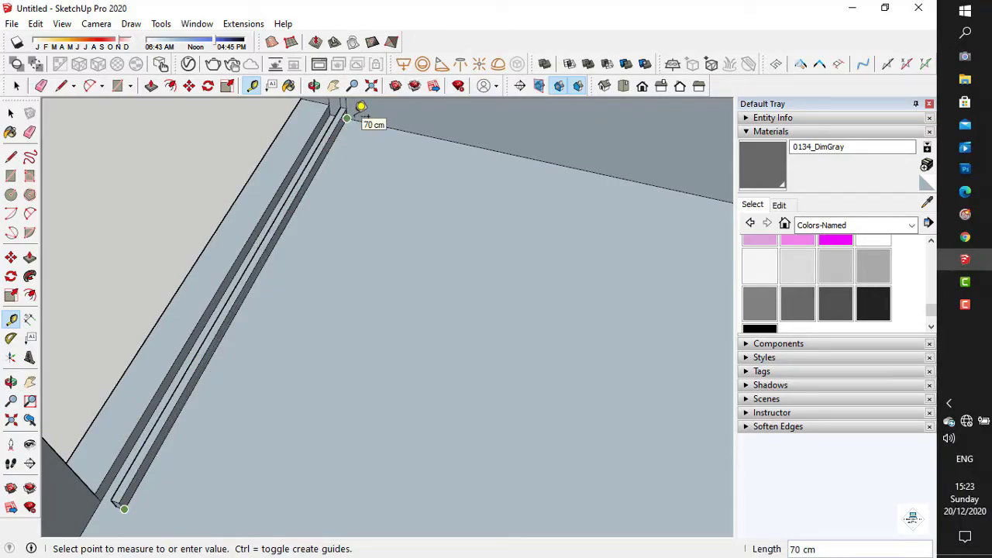
left_click(360, 109)
Step: Extend the rail's free end along the floor behind the plank side wall to a total length of 140 cm
scroll(361, 108, "down", 2)
left_click_drag(220, 319, 322, 274)
key("o")
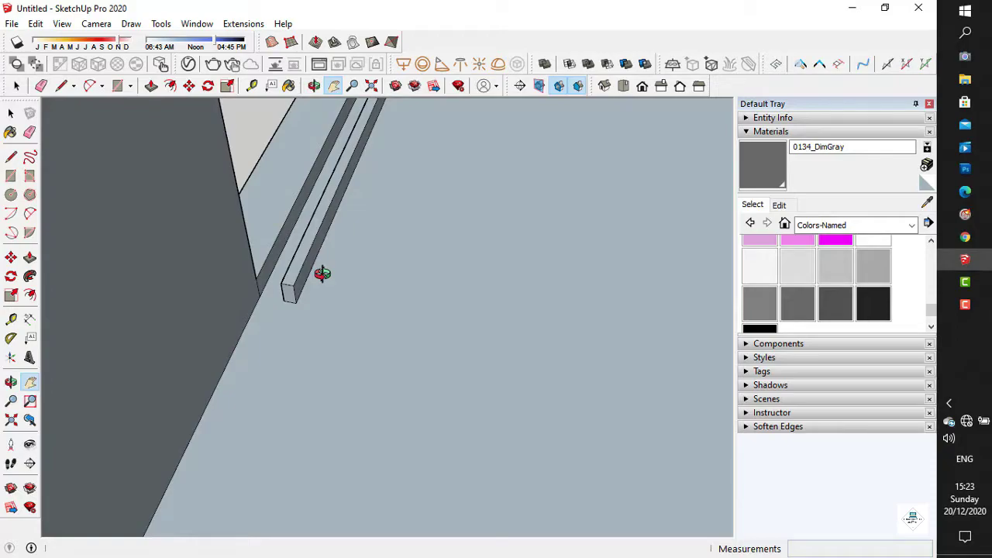
left_click_drag(202, 256, 215, 264)
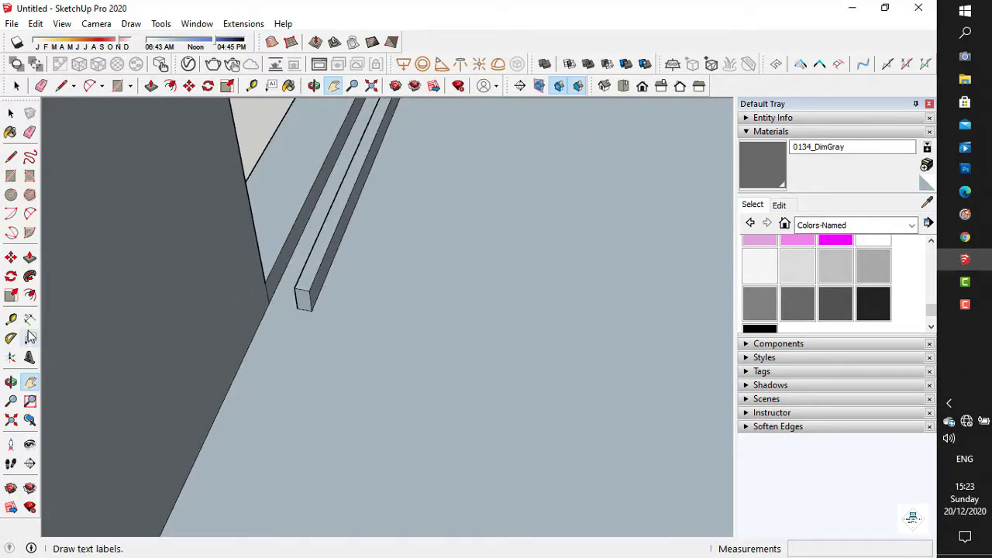
left_click(13, 324)
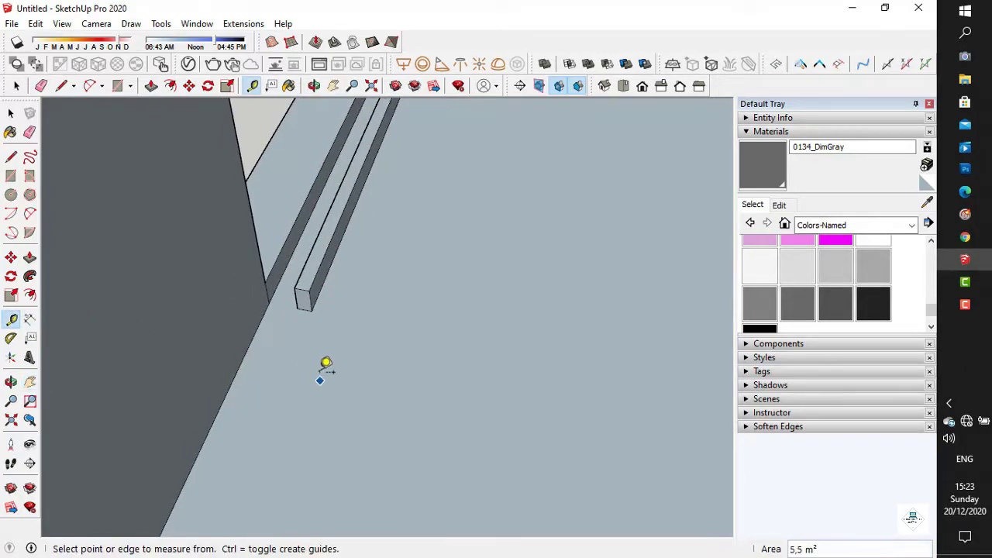
left_click(30, 257)
left_click_drag(303, 305, 288, 353)
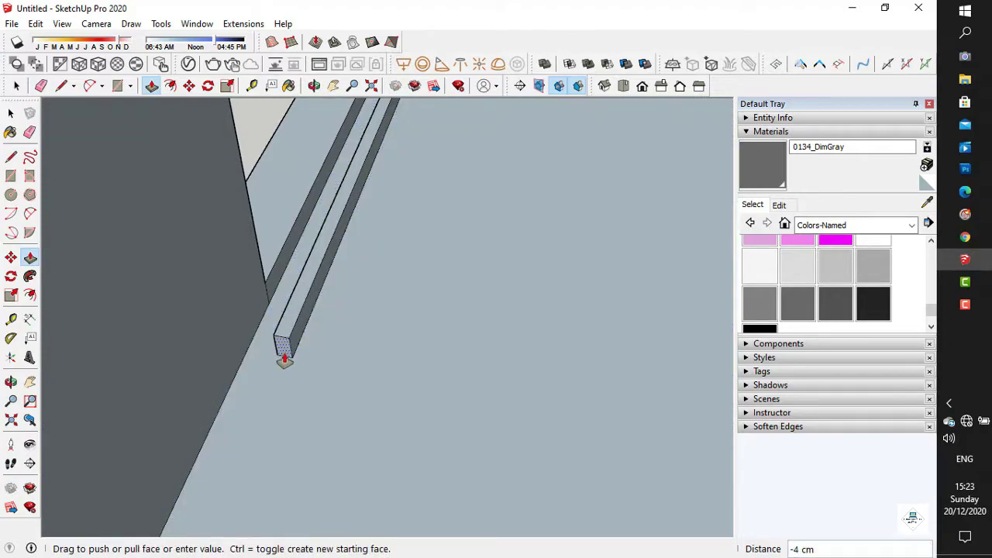
key("Return")
Step: Paint the door opening's sill and the interior floor with the 0134_DimGray colour
left_click(34, 386)
mouse_move(376, 307)
left_mouse_down()
mouse_move(389, 281)
mouse_move(366, 321)
left_mouse_up()
middle_click_drag(366, 320, 202, 330)
left_click_drag(139, 364, 483, 331)
middle_click_drag(483, 330, 496, 310)
left_click_drag(495, 310, 512, 328)
middle_click_drag(511, 327, 452, 313)
left_click_drag(452, 313, 454, 403)
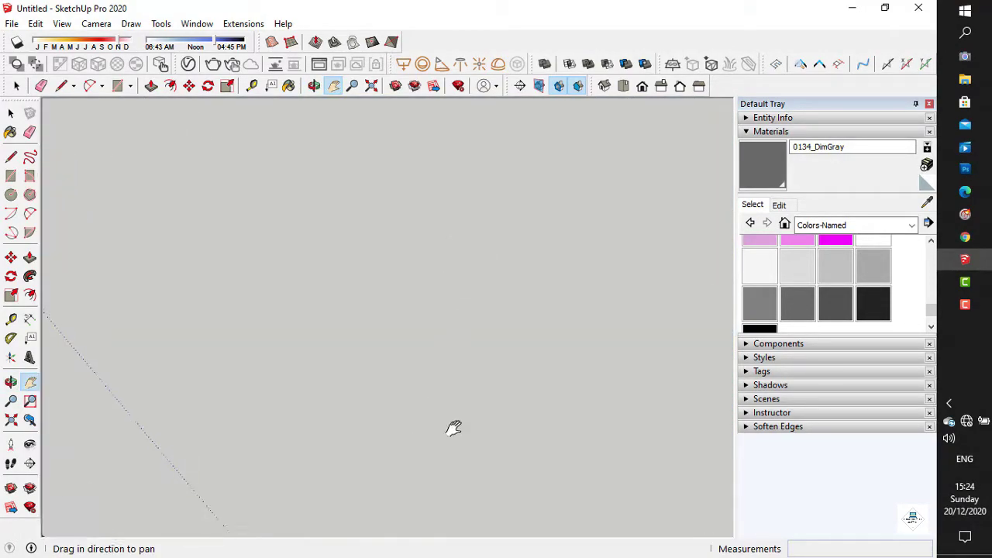
left_click_drag(525, 341, 374, 440)
middle_click_drag(374, 441, 364, 400)
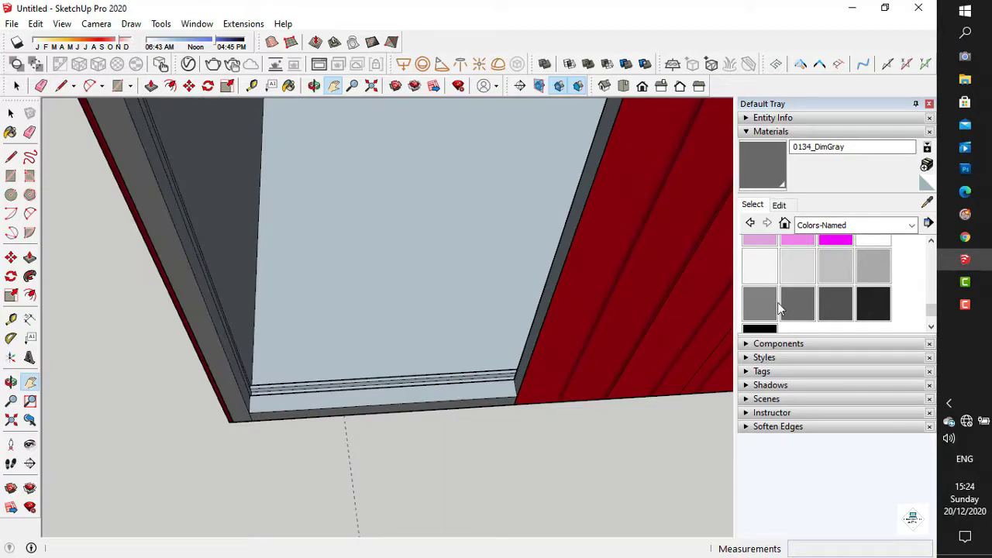
left_click(764, 189)
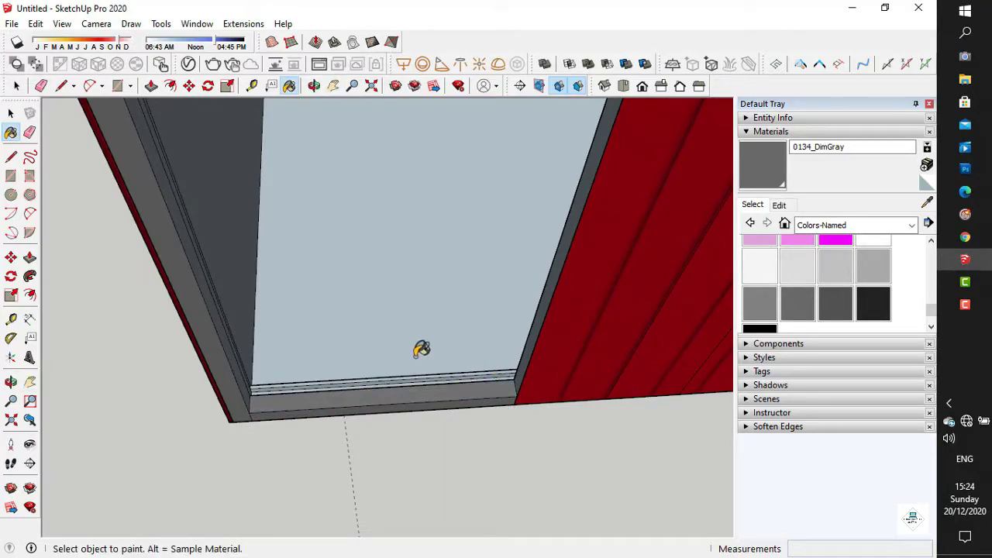
left_click(329, 350)
Step: Choose 0128_White from the named colours and paint the interior floor with it
scroll(349, 363, "down", 10)
middle_click_drag(348, 359, 516, 441)
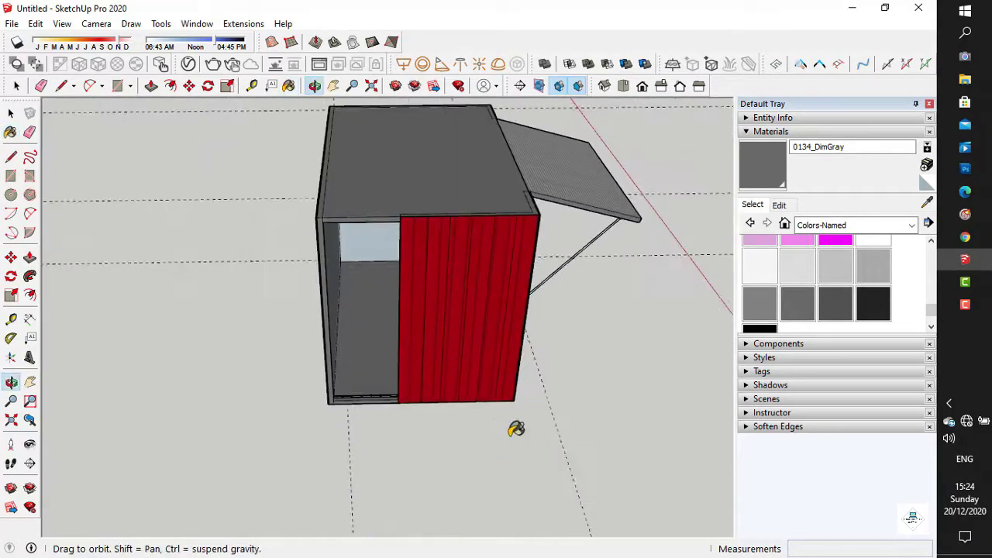
scroll(800, 281, "up", 10)
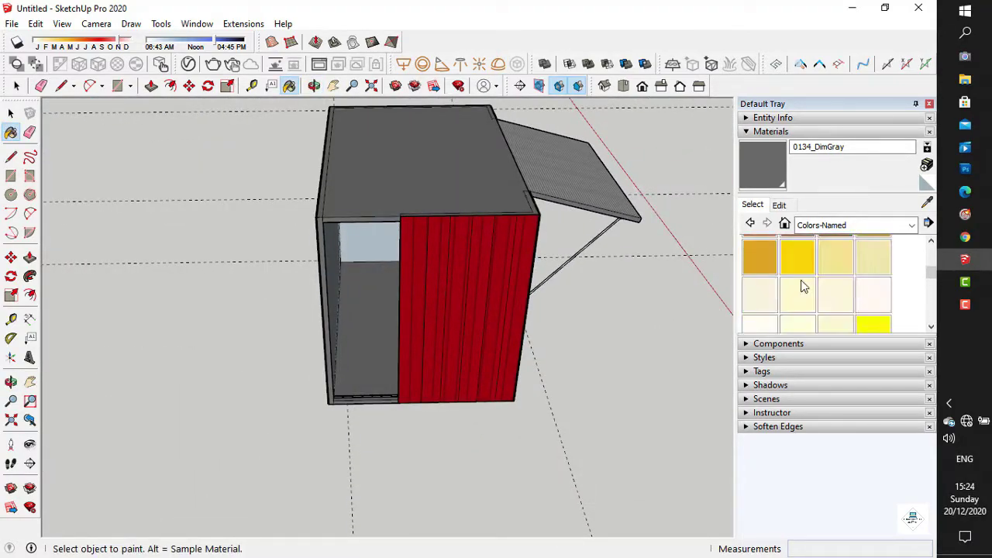
scroll(813, 303, "down", 15)
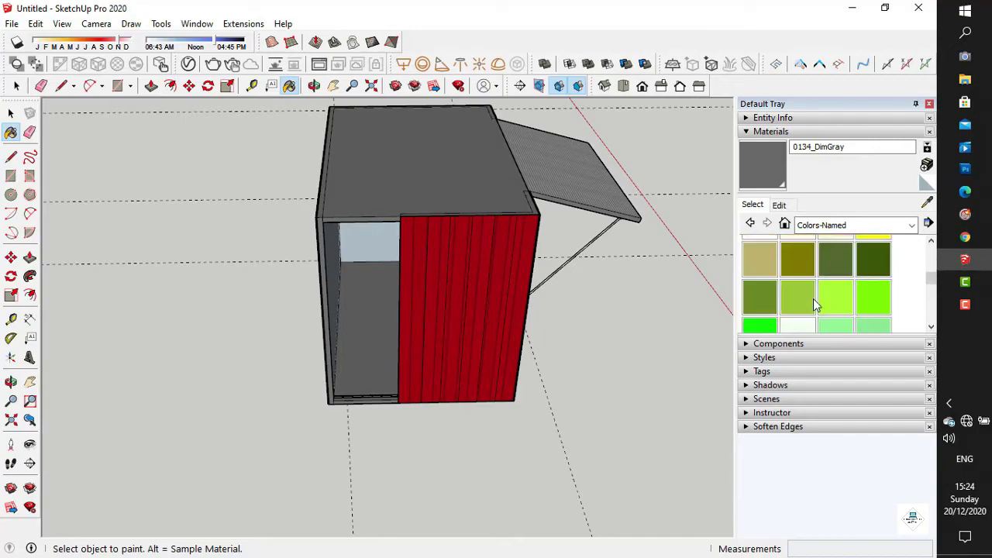
scroll(852, 305, "up", 2)
scroll(893, 294, "up", 3)
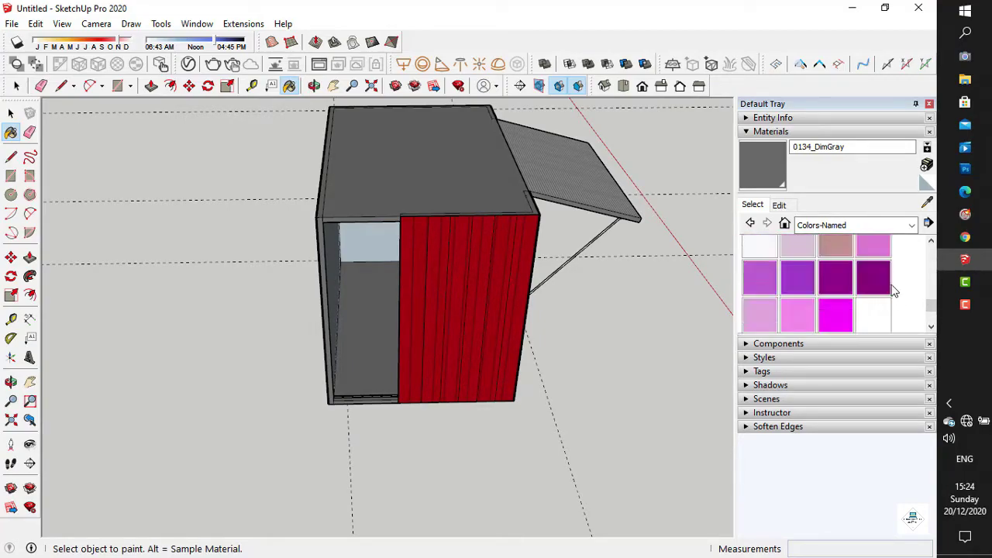
scroll(871, 295, "down", 2)
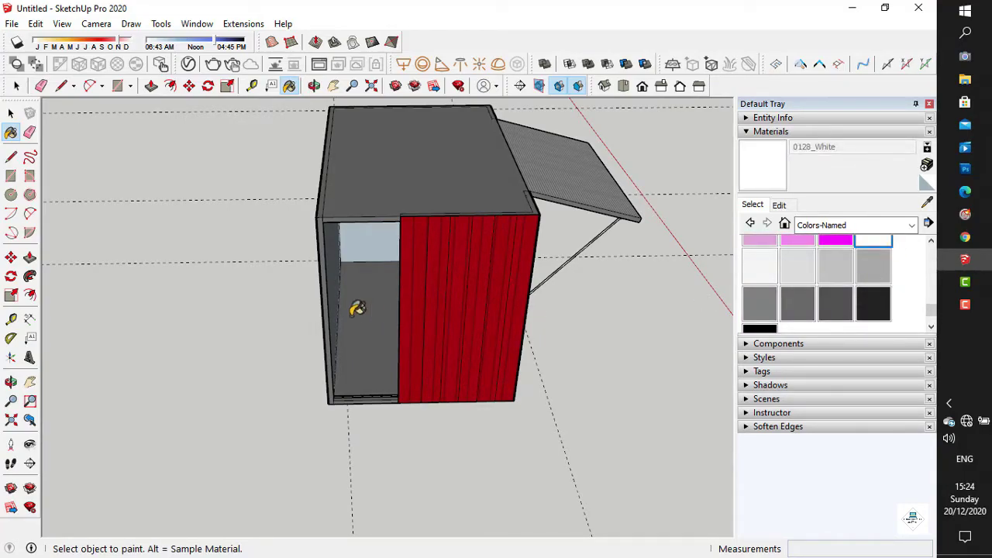
left_click(355, 311)
Step: Paint the inner faces of the kiosk walls with 0128_White, including the front wall below the window
scroll(377, 338, "up", 2)
middle_click_drag(378, 338, 308, 279)
mouse_move(380, 228)
middle_mouse_down()
mouse_move(407, 201)
mouse_move(447, 283)
mouse_move(476, 289)
middle_mouse_up()
scroll(425, 255, "up", 3)
middle_click_drag(426, 255, 148, 208)
left_click(285, 193)
mouse_move(285, 192)
middle_mouse_down()
mouse_move(402, 255)
mouse_move(514, 222)
mouse_move(454, 260)
mouse_move(713, 305)
mouse_move(516, 232)
mouse_move(429, 250)
middle_mouse_up()
left_click(514, 221)
Step: Paint the remaining inner wall strips beside the window with 0128_White
scroll(429, 267, "up", 5)
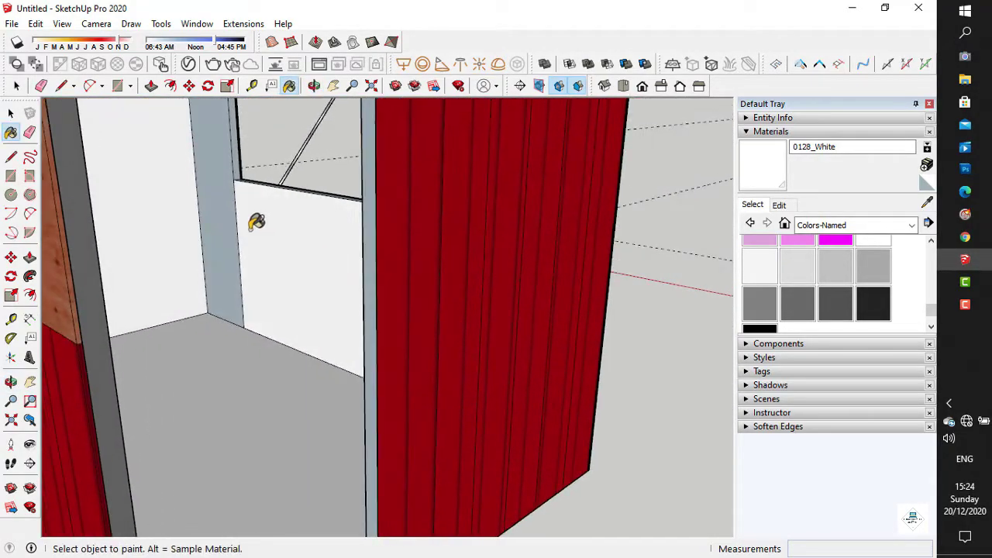
left_click(224, 203)
scroll(312, 256, "down", 5)
scroll(294, 239, "up", 3)
middle_click_drag(294, 239, 338, 255)
scroll(369, 216, "up", 4)
middle_click_drag(369, 215, 471, 246)
left_click(626, 254)
scroll(626, 255, "down", 1)
middle_click_drag(646, 284, 655, 287)
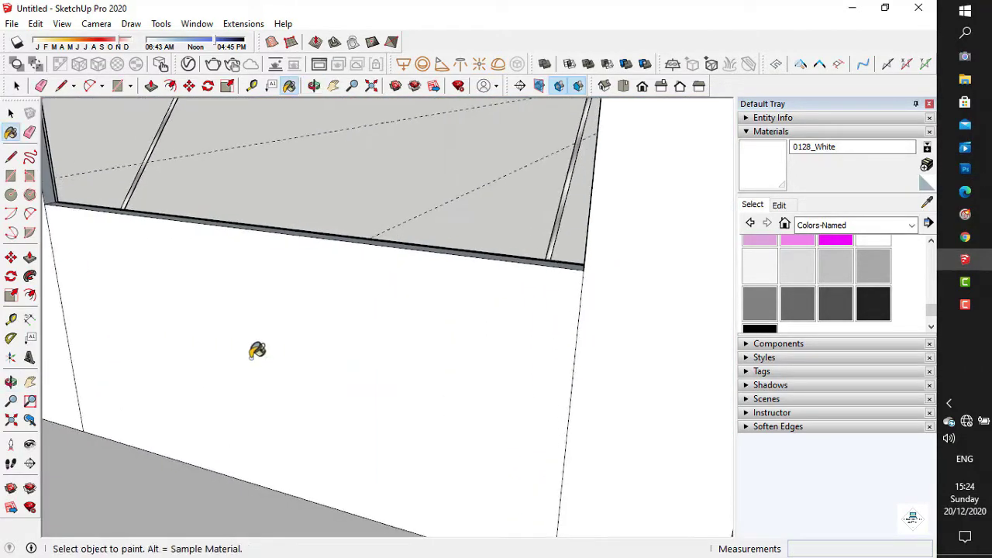
Step: Pick the 0129_WhiteSmoke colour and resample 0128_White from the interior wall
left_click(28, 385)
scroll(406, 253, "down", 3)
middle_click_drag(354, 272, 572, 255)
left_click(760, 266)
scroll(267, 264, "down", 1)
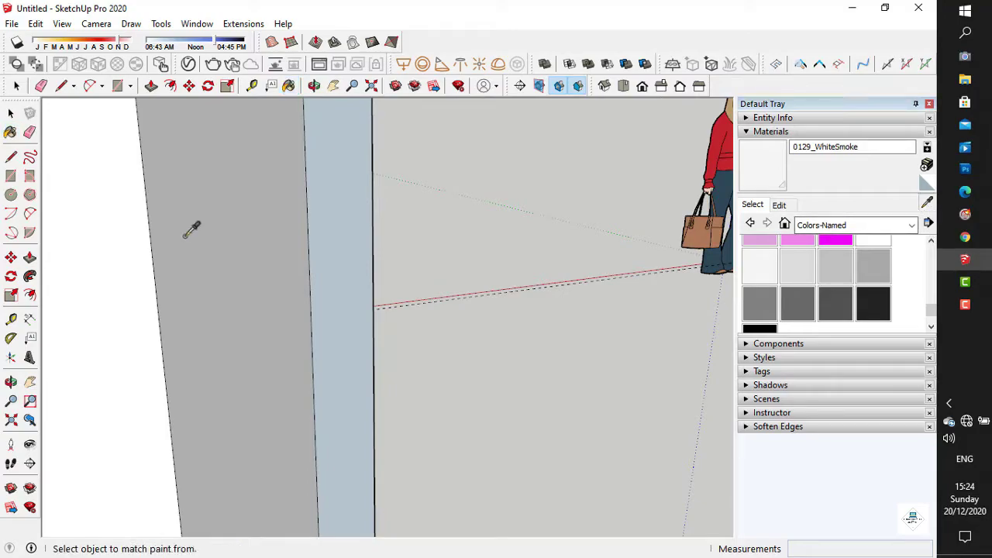
mouse_move(234, 227)
middle_mouse_down()
mouse_move(394, 228)
mouse_move(62, 303)
mouse_move(373, 332)
mouse_move(381, 256)
mouse_move(86, 235)
mouse_move(164, 266)
mouse_move(454, 284)
mouse_move(239, 290)
mouse_move(133, 245)
middle_mouse_up()
Step: Delete all construction guides from the model
scroll(373, 332, "down", 6)
scroll(376, 271, "down", 3)
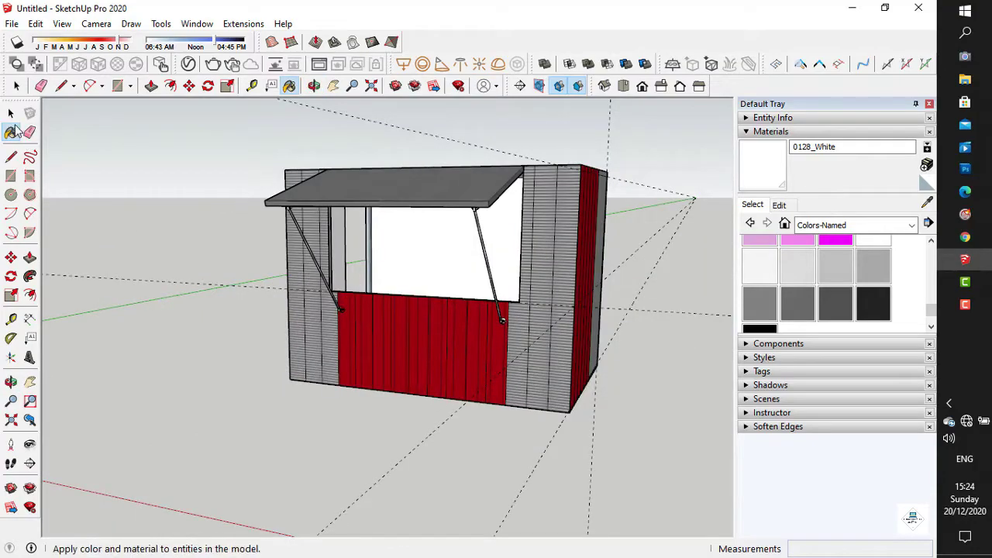
middle_click_drag(219, 363, 552, 400)
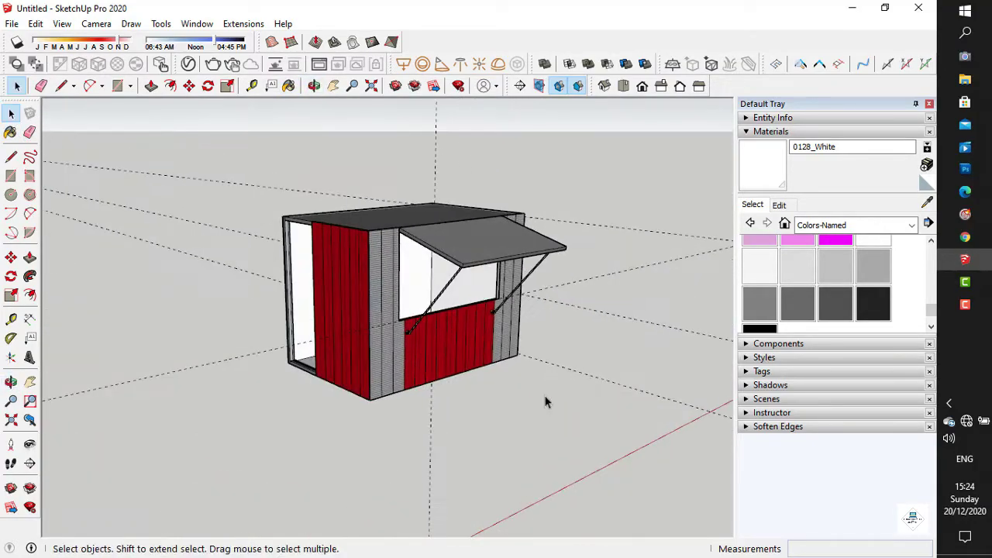
left_click(36, 23)
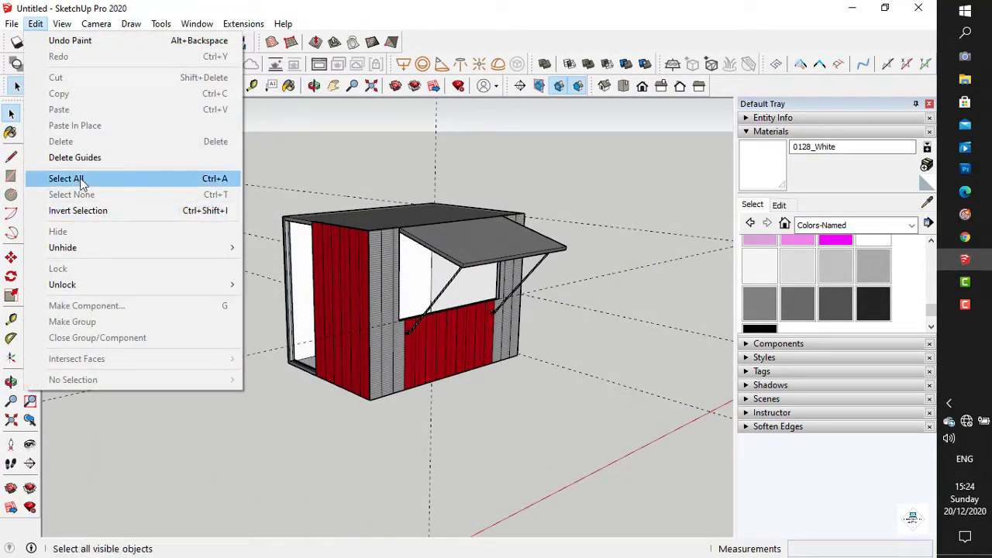
left_click(84, 163)
Step: Measure the height and width of the floor rail at the side door opening
scroll(324, 359, "up", 5)
middle_click_drag(325, 359, 383, 403)
scroll(283, 395, "up", 6)
middle_click_drag(287, 380, 320, 443)
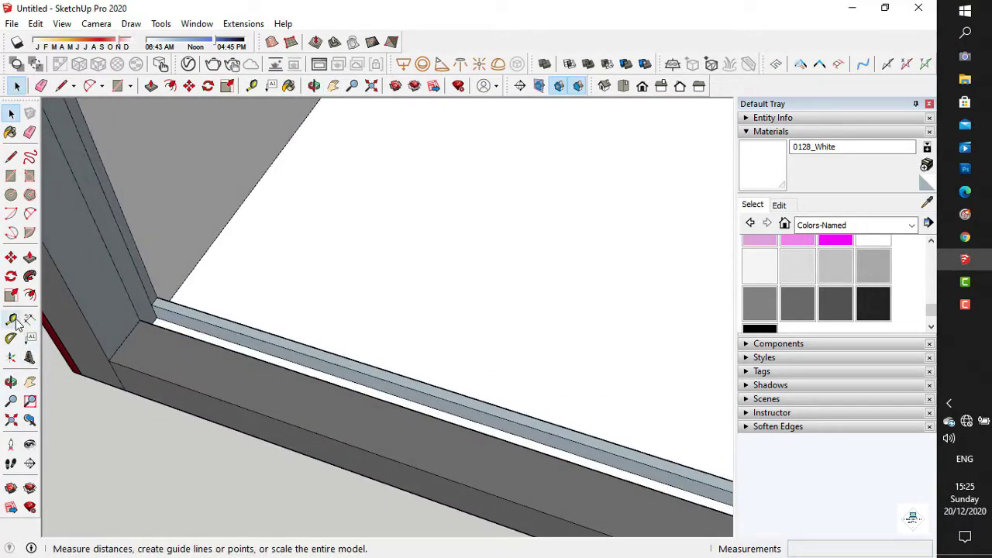
scroll(251, 326, "up", 1)
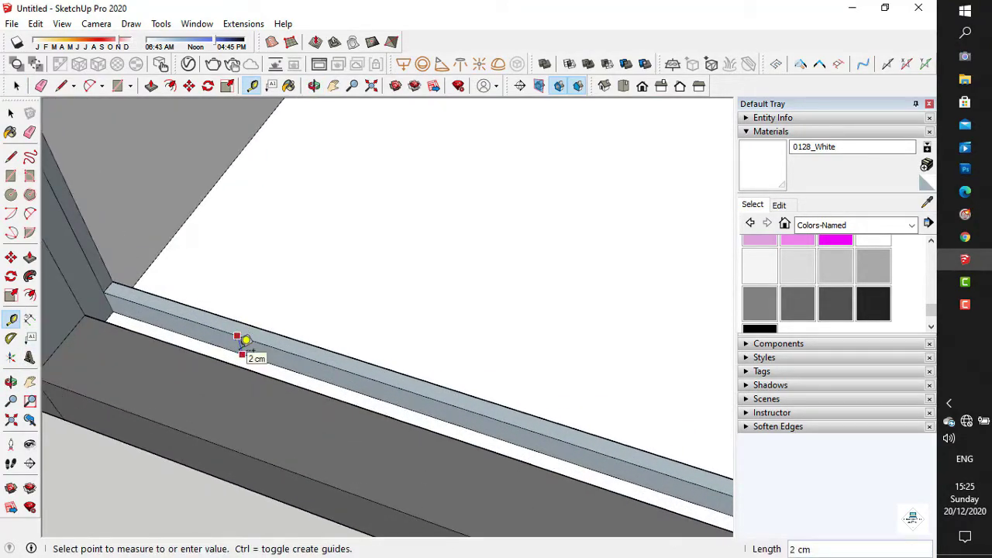
left_click(245, 339)
scroll(249, 341, "down", 5)
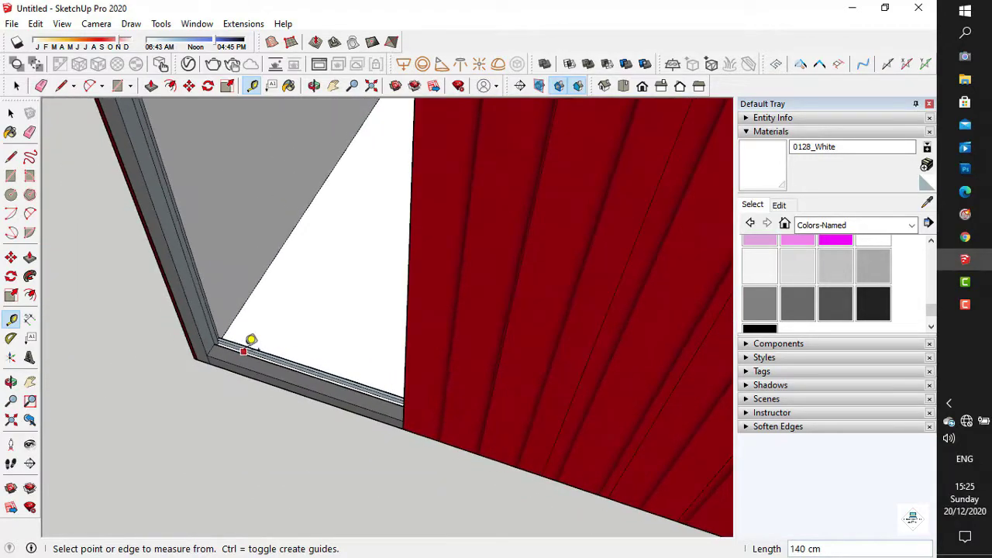
scroll(269, 294, "up", 5)
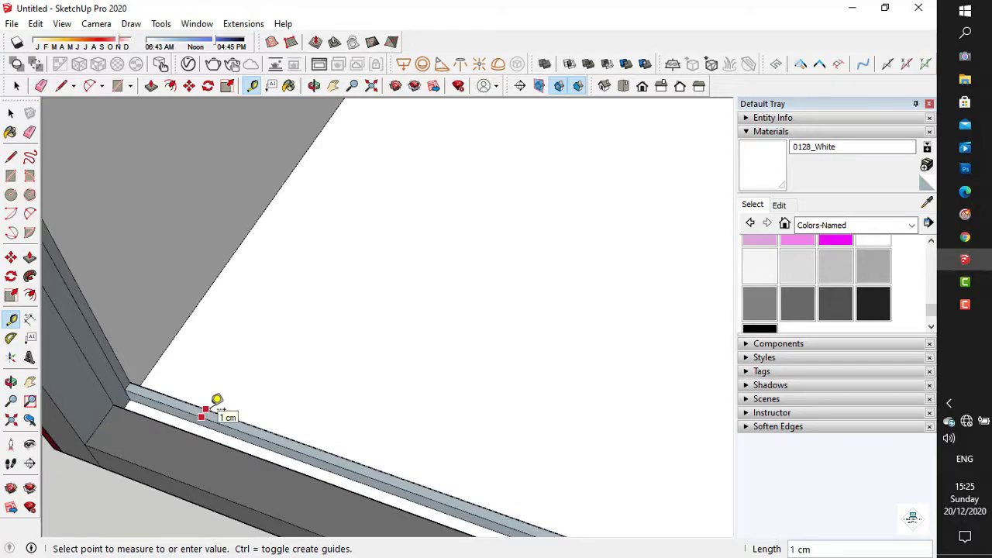
left_click(217, 400)
Step: Draw a 225 by 75 cm rectangle across the side door opening, from its upper outer corner to the planks' lower edge
scroll(217, 400, "down", 7)
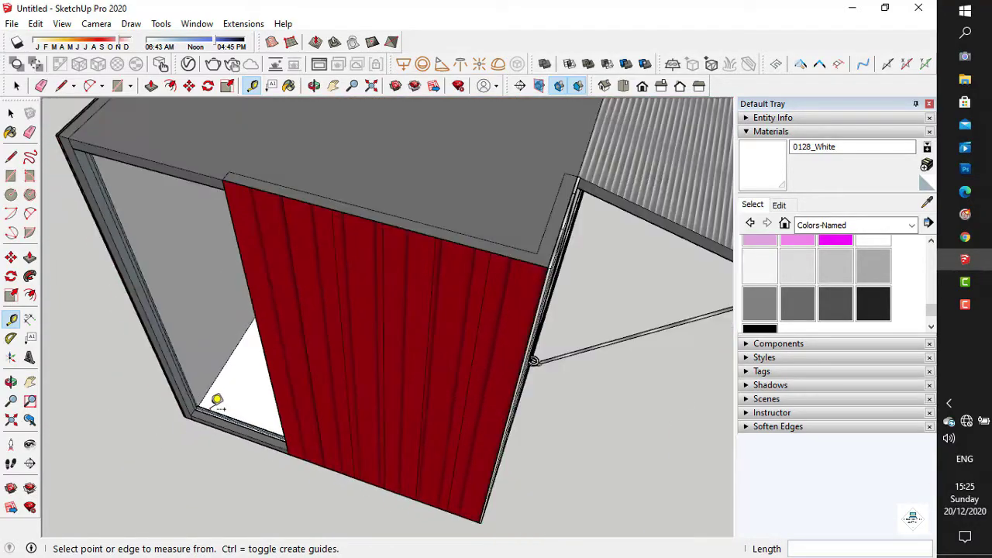
scroll(266, 408, "down", 3)
middle_click_drag(125, 411, 386, 315, "shift")
scroll(303, 346, "down", 2)
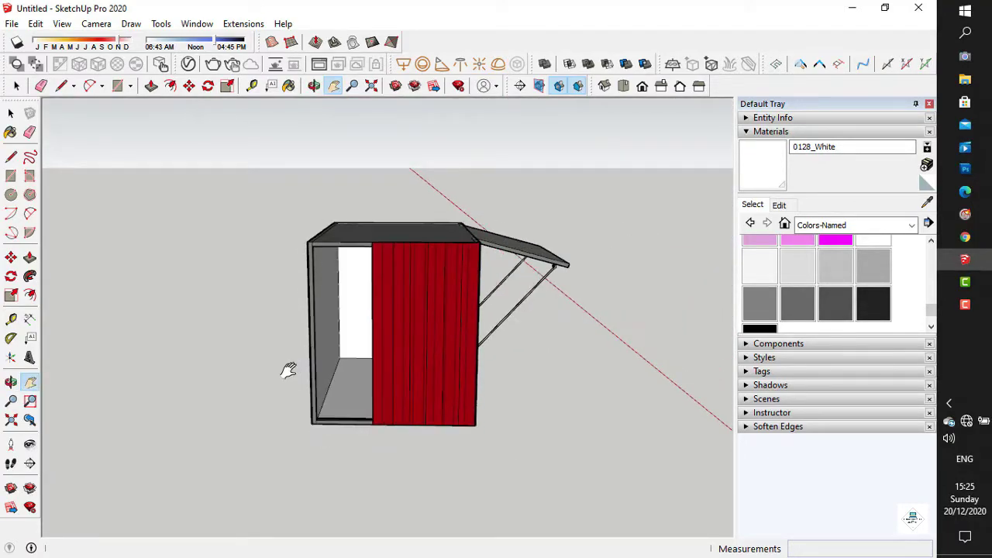
middle_click_drag(287, 370, 443, 349, "shift")
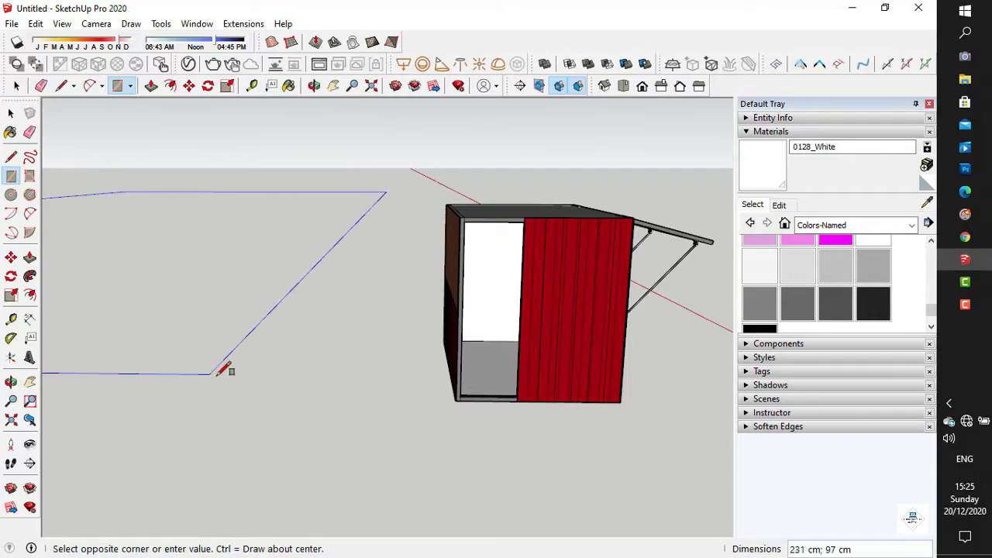
scroll(509, 268, "up", 3)
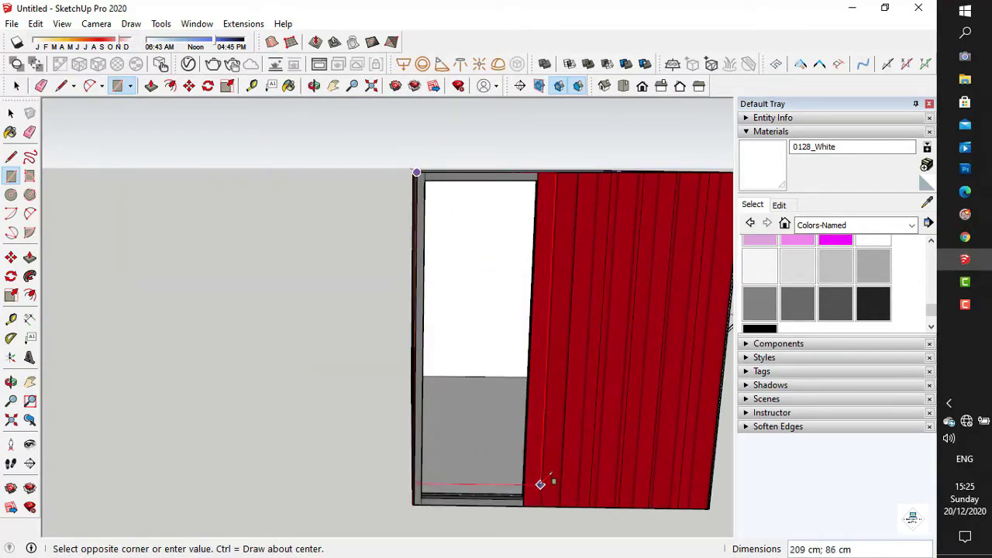
left_click(523, 504)
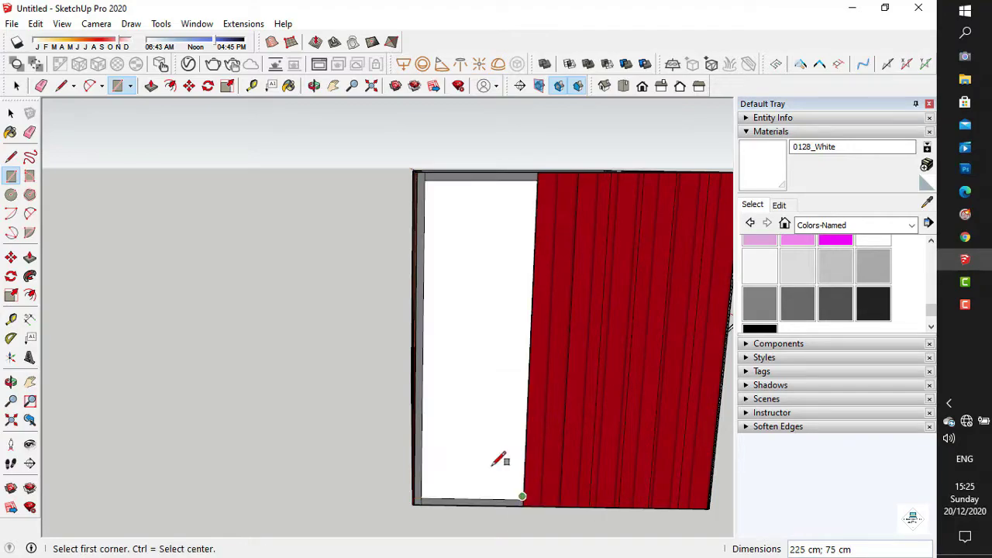
Step: Group the white door face with its edges and move the group out of the opening, away from the kiosk
left_click(10, 114)
double_click(472, 305)
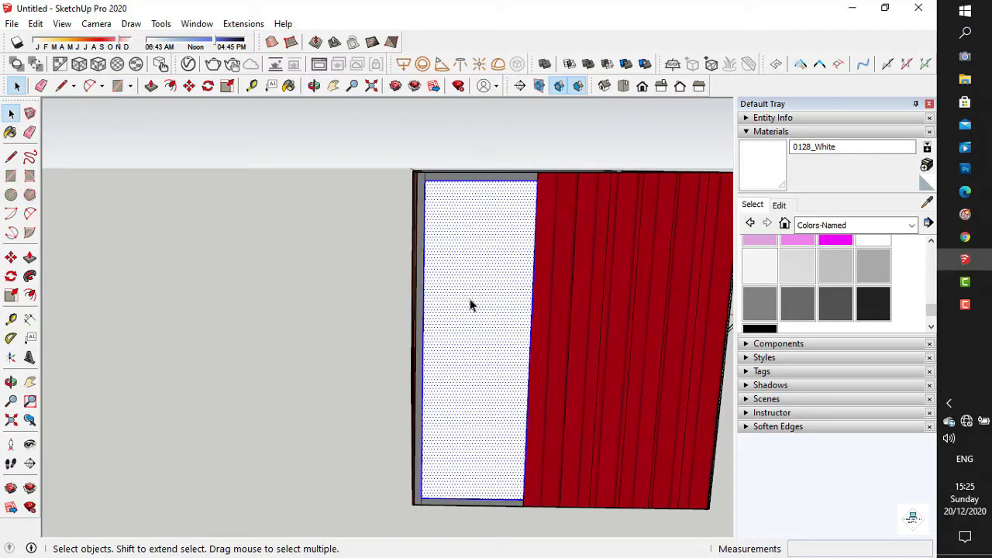
right_click(470, 302)
left_click(504, 346)
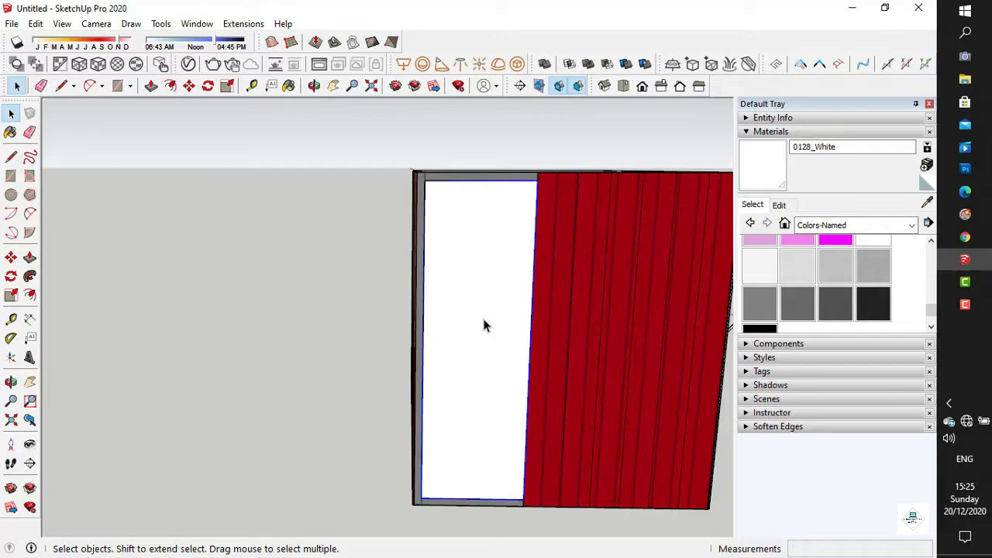
double_click(483, 319)
left_click(309, 318)
key("m")
left_click(455, 311)
left_click(175, 313)
left_click(11, 321)
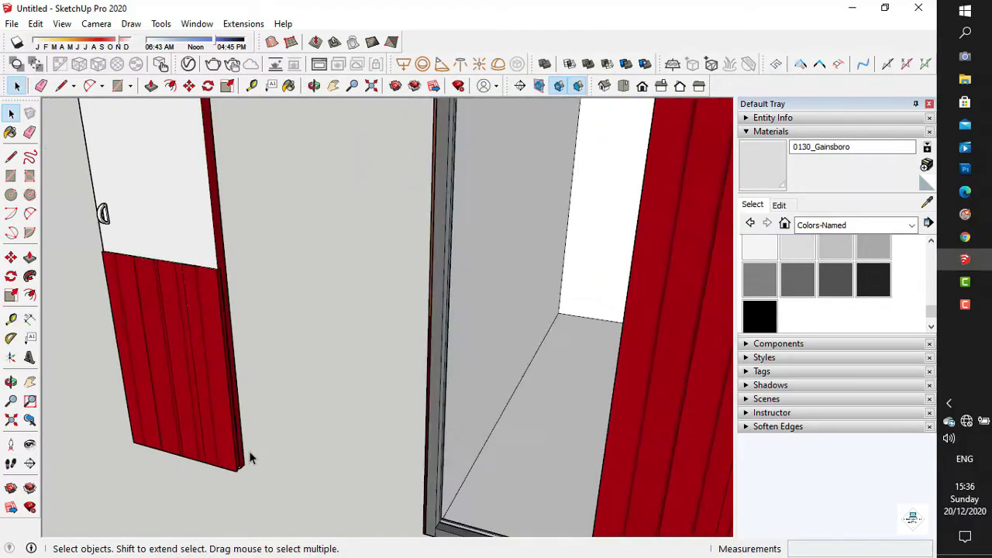
Step: Move the finished door by its bottom groove corner onto the far end of the floor rail inside the kiosk
middle_click_drag(248, 458, 205, 442)
left_click(205, 442)
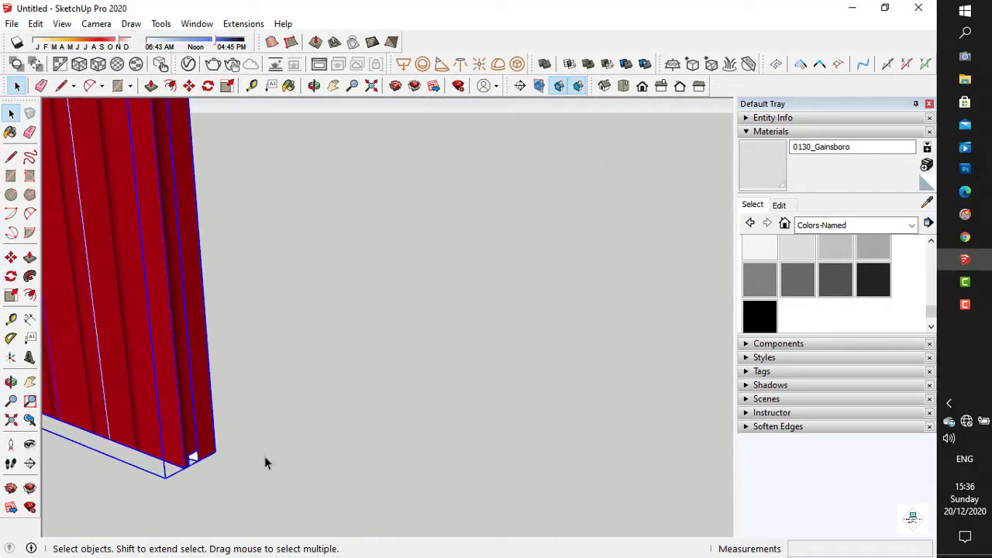
key("m")
left_click(195, 459)
scroll(426, 444, "down", 5)
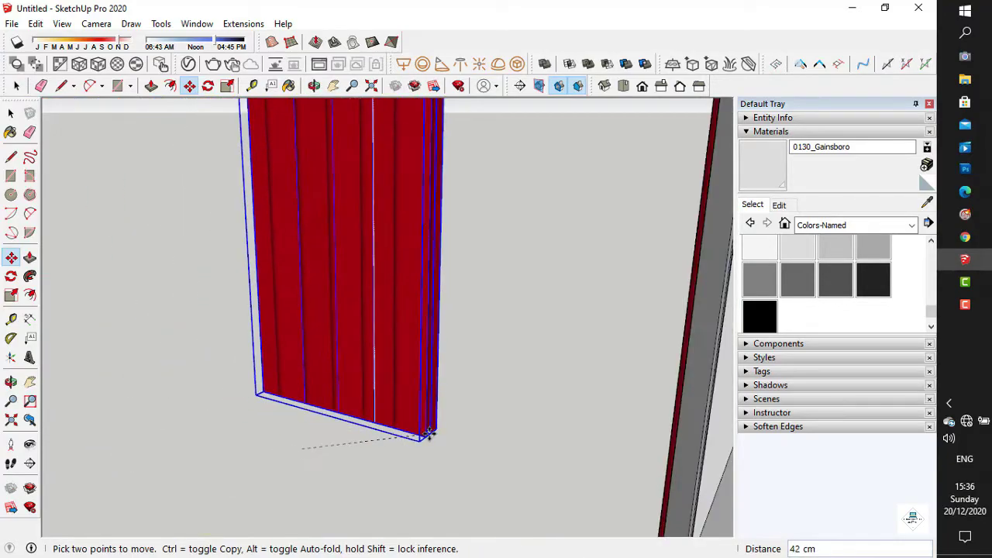
scroll(649, 457, "up", 5)
middle_click_drag(650, 457, 345, 460)
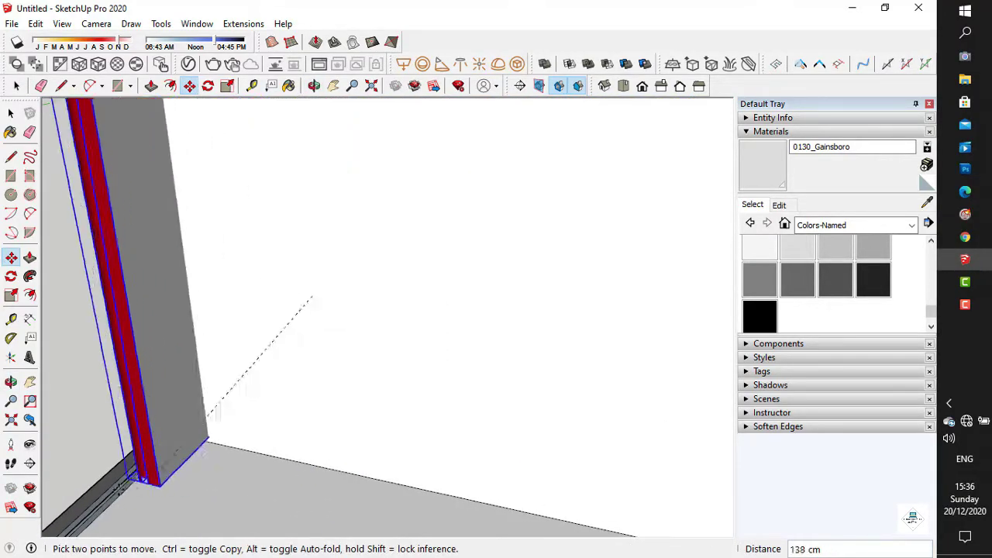
middle_click_drag(101, 466, 372, 408, "shift")
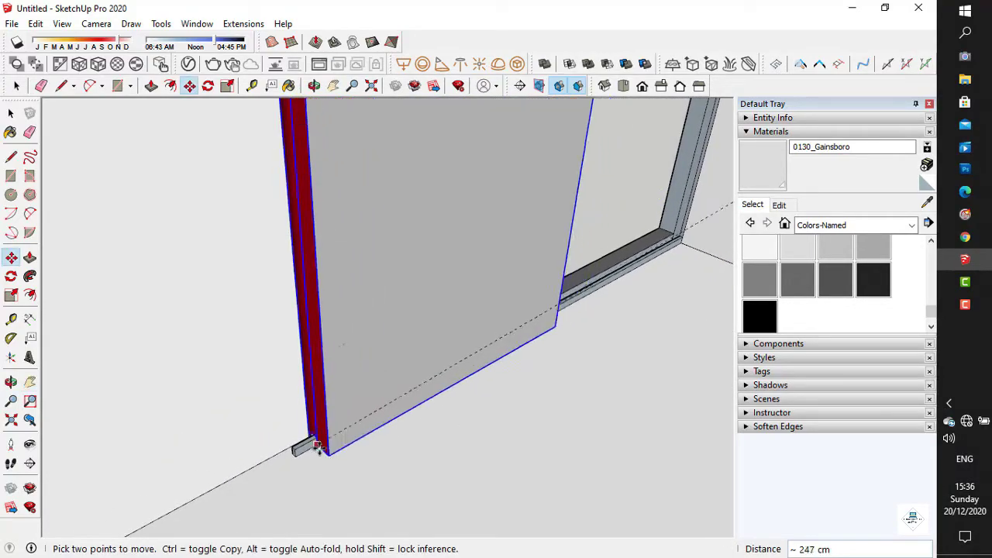
scroll(317, 443, "up", 3)
middle_click_drag(317, 450, 305, 514)
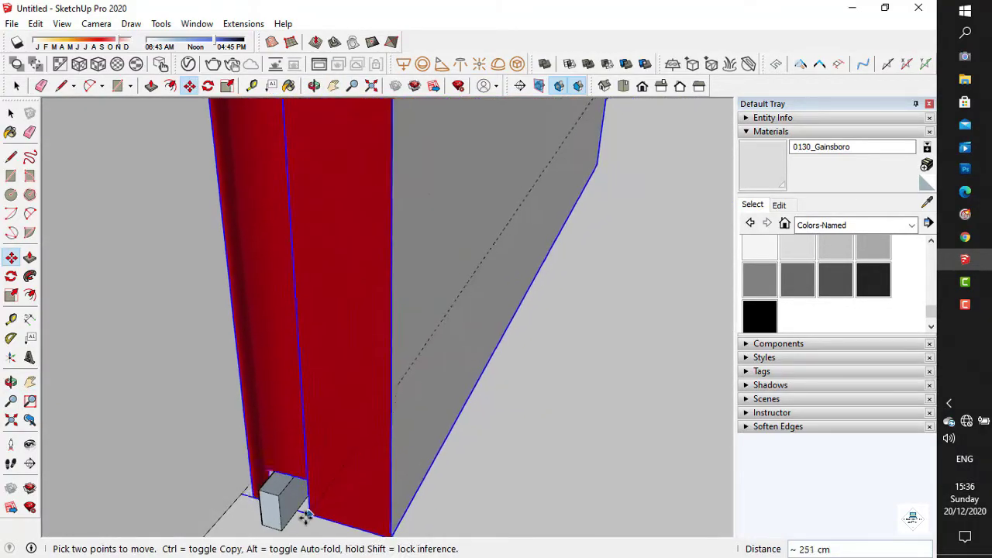
left_click(283, 530)
Step: Slide the door 20 cm along the floor rail toward the door opening
scroll(425, 407, "down", 1)
scroll(516, 348, "down", 1)
middle_click_drag(516, 348, 166, 406)
scroll(389, 391, "down", 1)
mouse_move(389, 391)
middle_mouse_down()
mouse_move(376, 287)
mouse_move(542, 421)
middle_mouse_up()
scroll(542, 421, "down", 1)
left_click(510, 478)
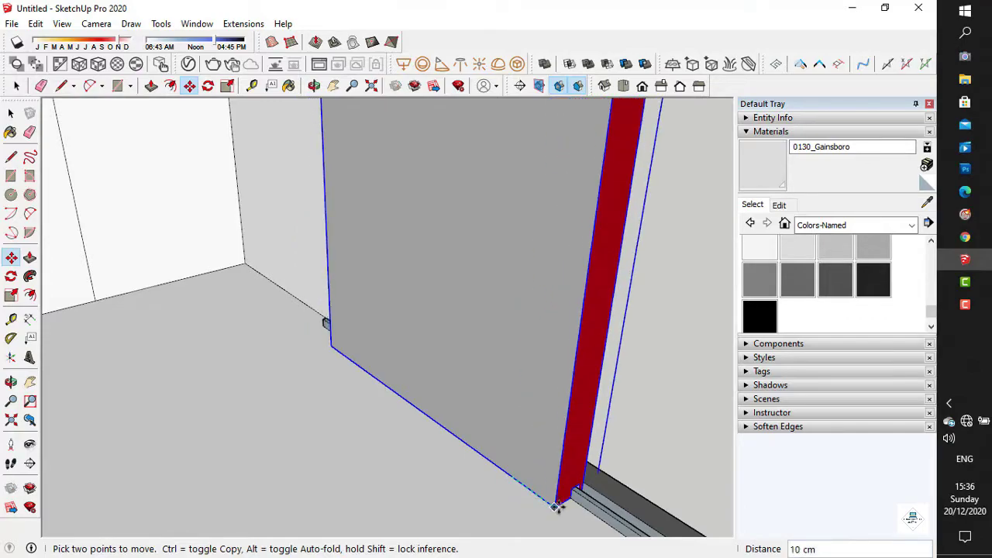
type("20")
key("Return")
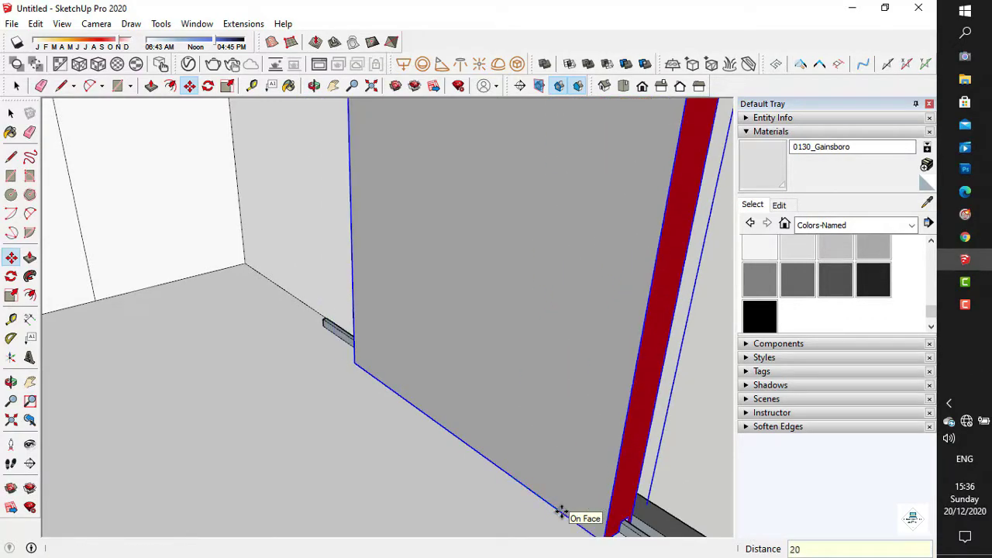
Step: Examine the kiosk's exterior with the sliding door in place, from the door side and the awning front
scroll(589, 399, "down", 3)
middle_click_drag(631, 374, 282, 373)
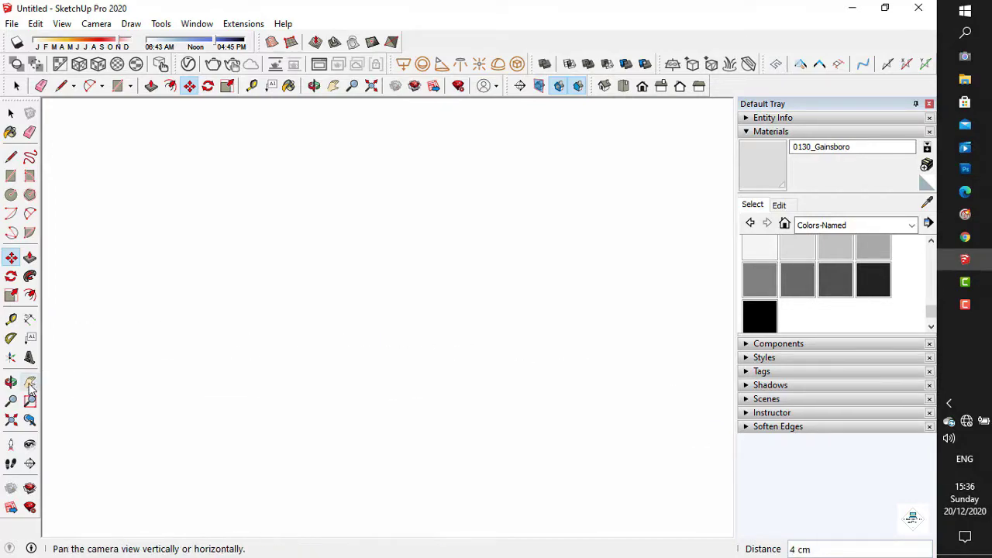
scroll(267, 304, "down", 10)
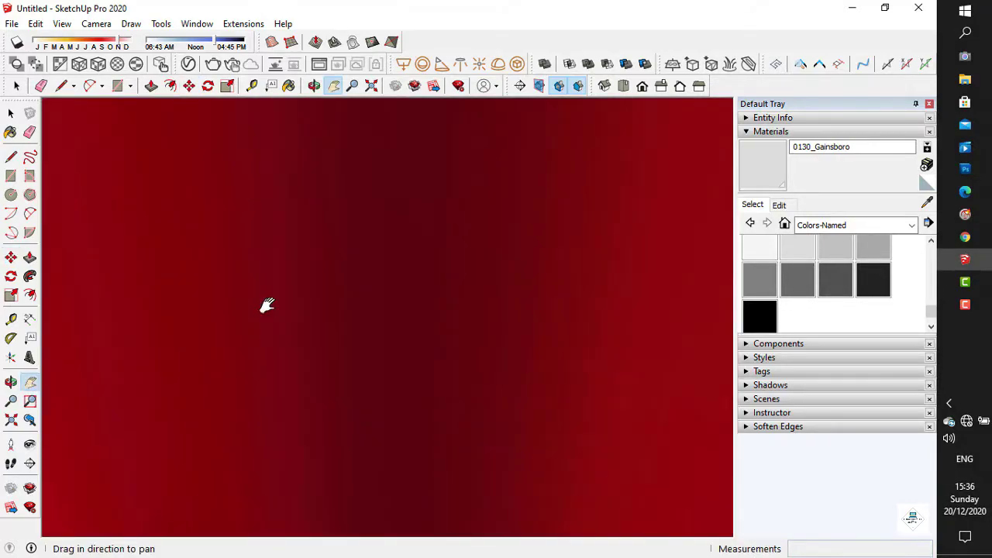
scroll(267, 305, "down", 12)
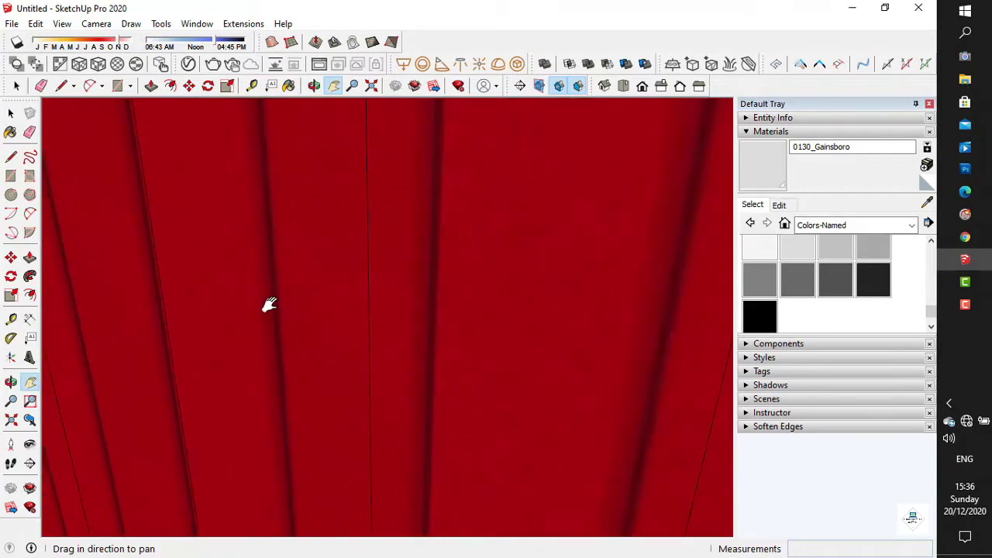
scroll(267, 305, "down", 5)
middle_click_drag(434, 250, 63, 138)
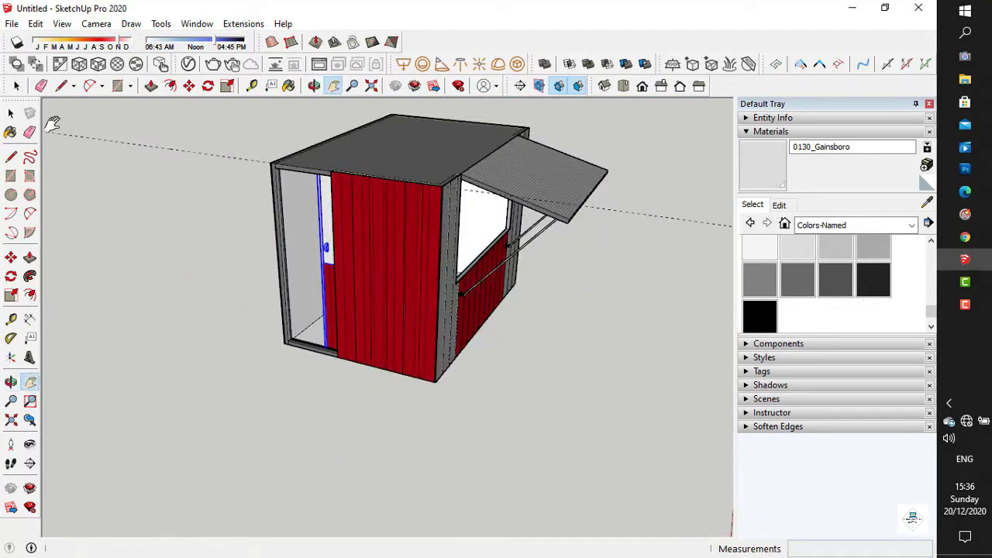
scroll(490, 229, "down", 2)
middle_click_drag(541, 232, 456, 220)
scroll(498, 287, "up", 2)
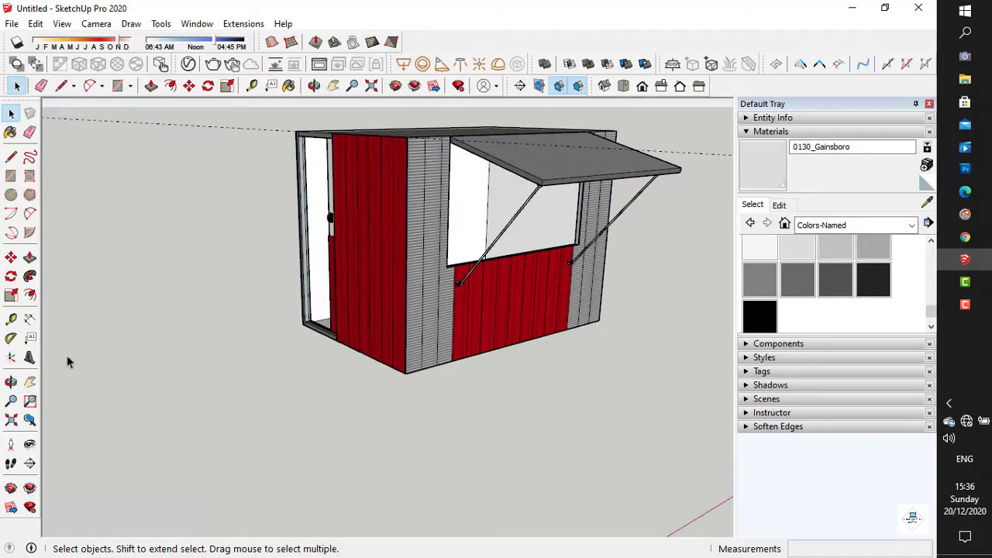
left_click(36, 385)
left_click_drag(390, 265, 369, 308)
middle_click_drag(401, 277, 437, 255)
scroll(435, 257, "up", 2)
left_click_drag(434, 260, 418, 293)
middle_click_drag(425, 288, 399, 269)
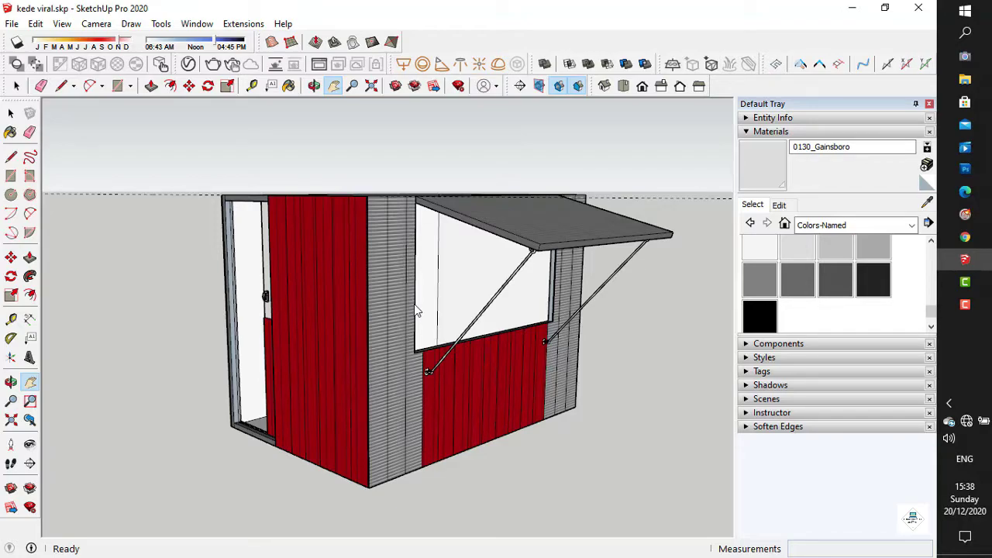
Step: Delete all remaining construction guides from the model
middle_click_drag(434, 292, 434, 313)
scroll(394, 330, "down", 2)
left_click(36, 23)
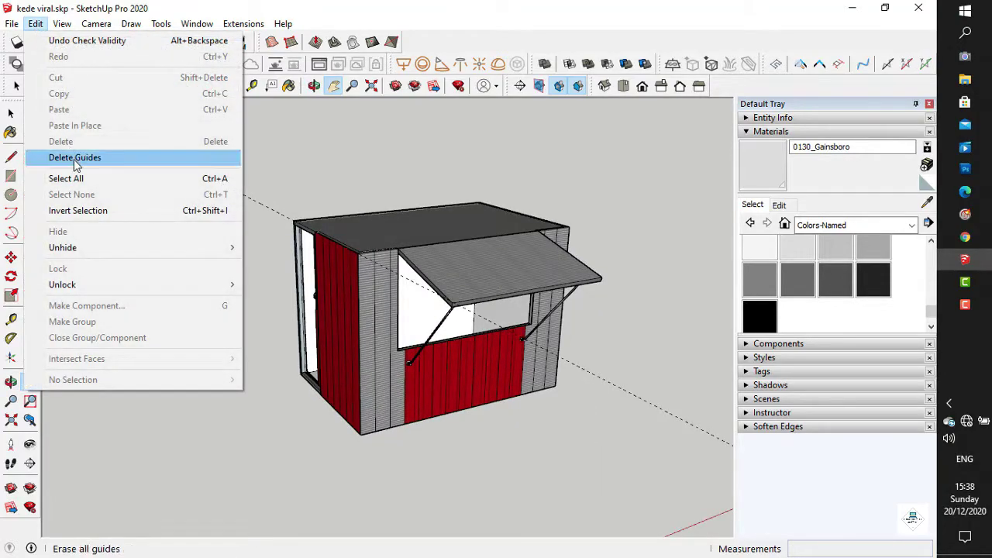
left_click(131, 158)
middle_click_drag(382, 265, 438, 247)
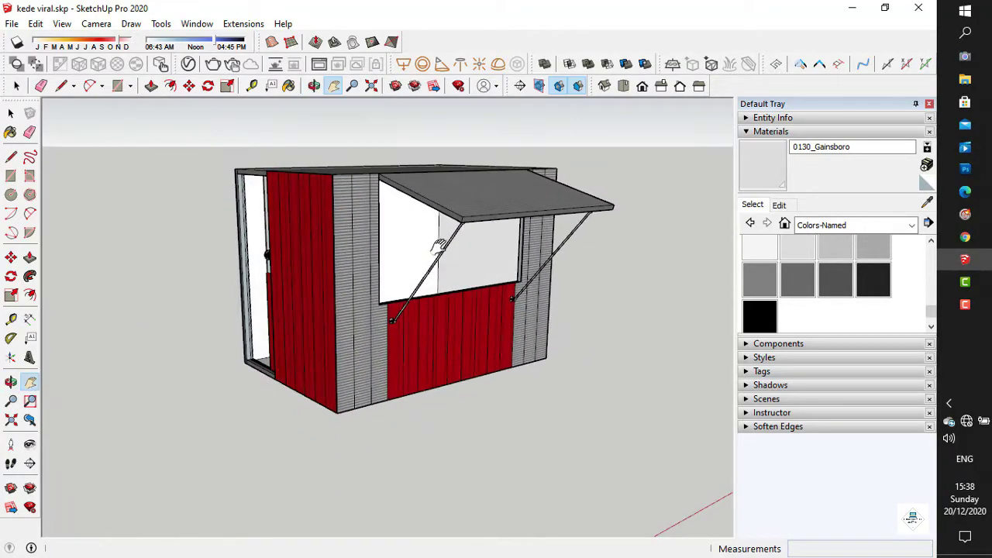
Step: Add a linear dimension for the kiosk's full front length, placed above the roof edge
middle_click_drag(511, 243, 517, 359)
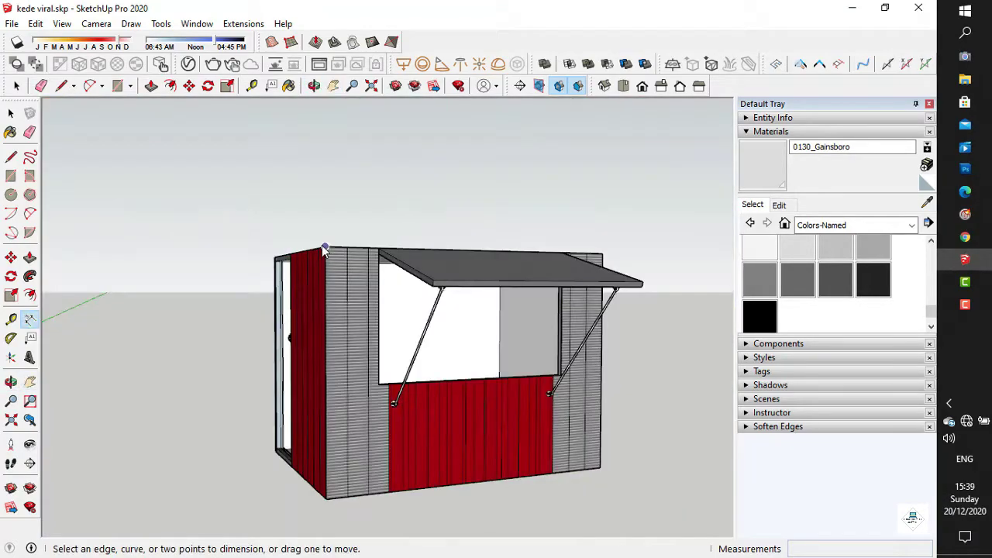
left_click(326, 247)
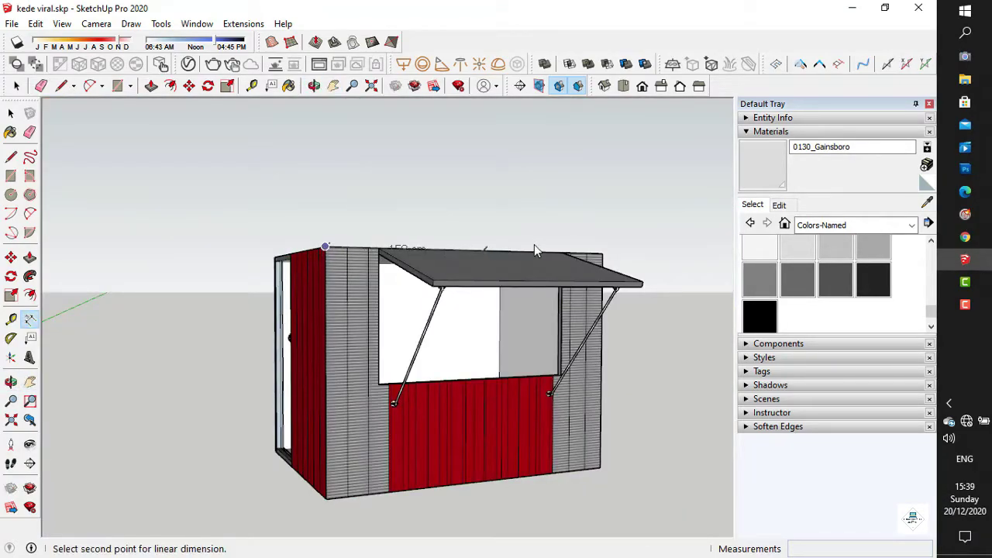
left_click(603, 253)
left_click(607, 218)
Step: Add a linear dimension for the kiosk's height at the front corner opposite the door, placed beside the facade
middle_click_drag(616, 297, 530, 304)
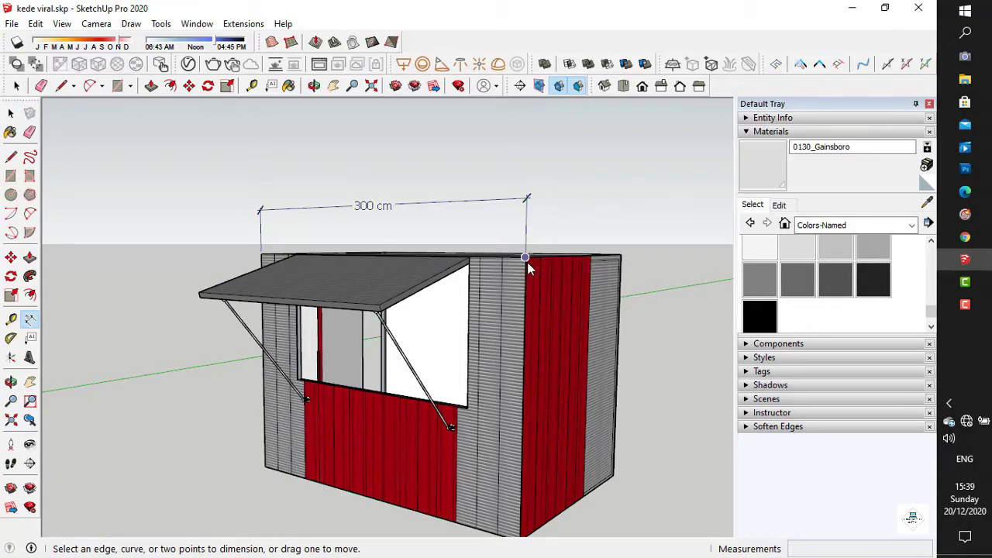
left_click(525, 257)
scroll(542, 485, "down", 1)
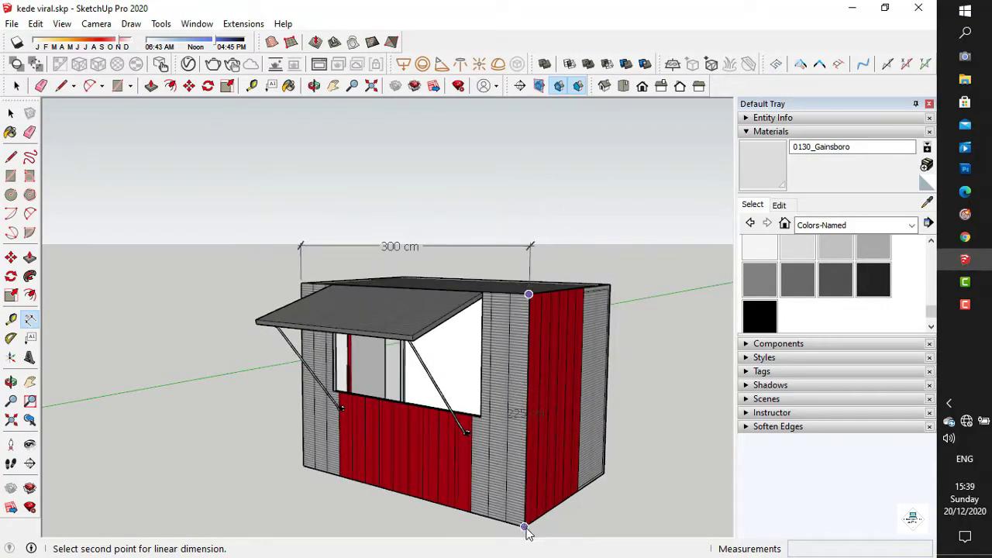
left_click(525, 532)
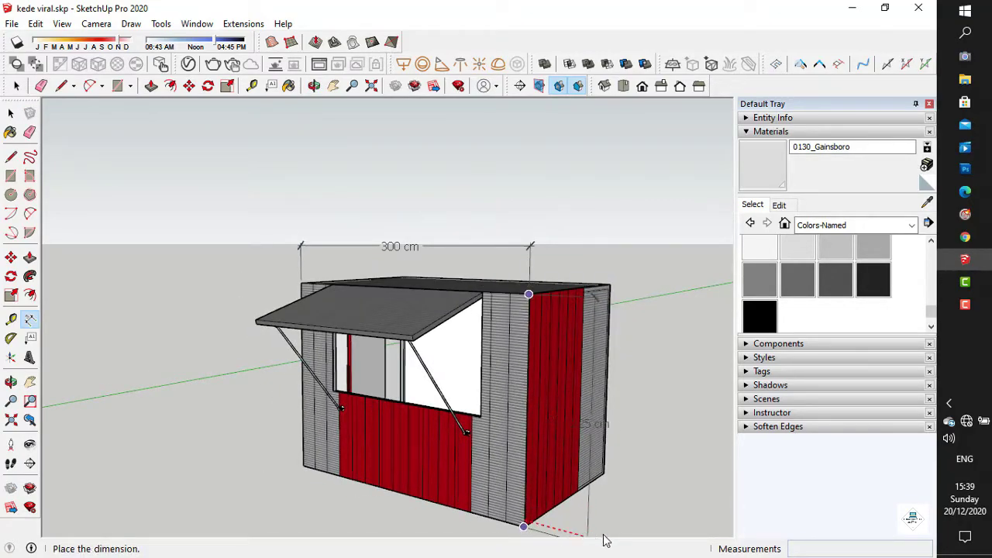
middle_click_drag(616, 538, 339, 412)
left_click(642, 485)
left_click(362, 390)
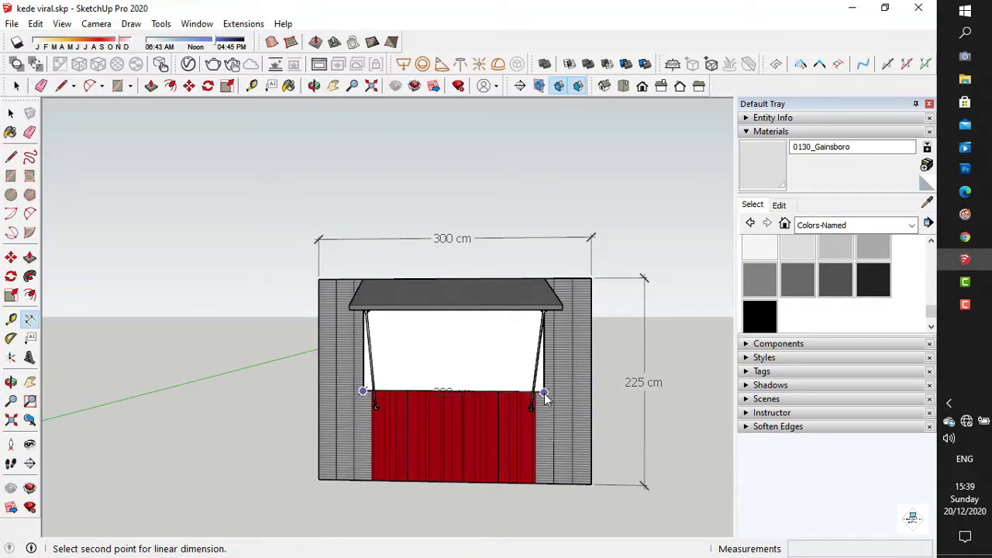
left_click(544, 394)
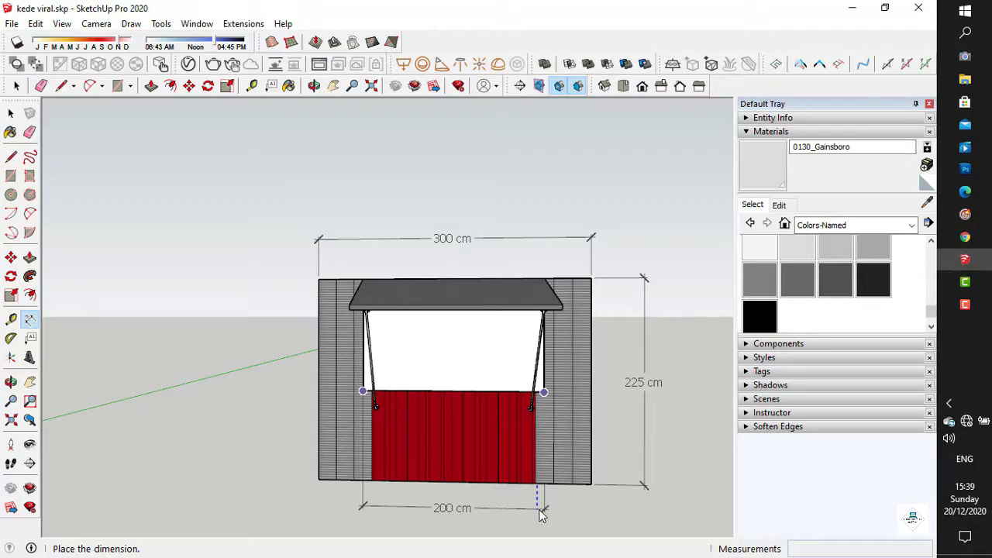
key("Escape")
middle_click_drag(468, 484, 568, 487)
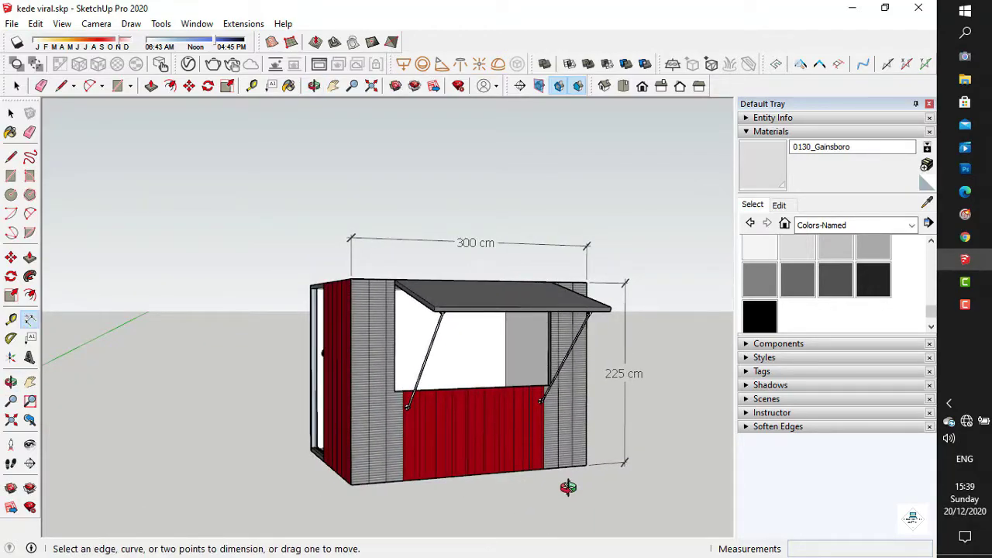
left_click(30, 382)
left_click_drag(364, 344, 346, 310)
scroll(348, 311, "up", 1)
middle_click_drag(383, 343, 472, 359)
scroll(455, 352, "up", 1)
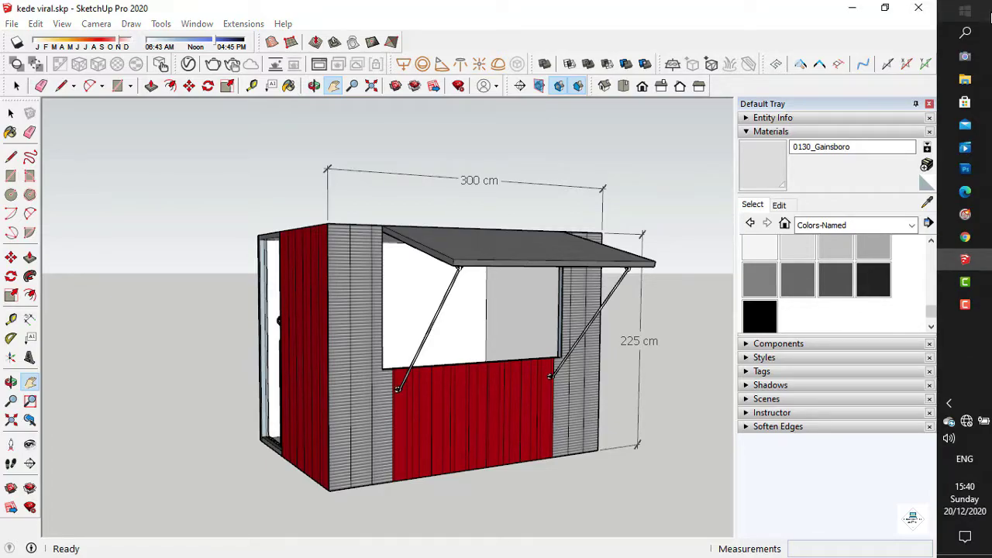
left_click(965, 11)
left_click(194, 358)
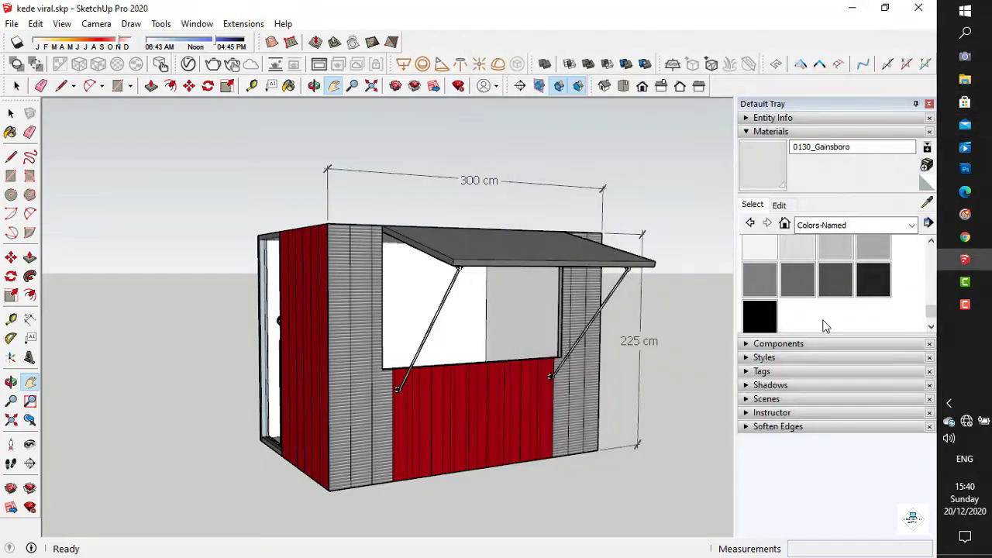
left_click(966, 285)
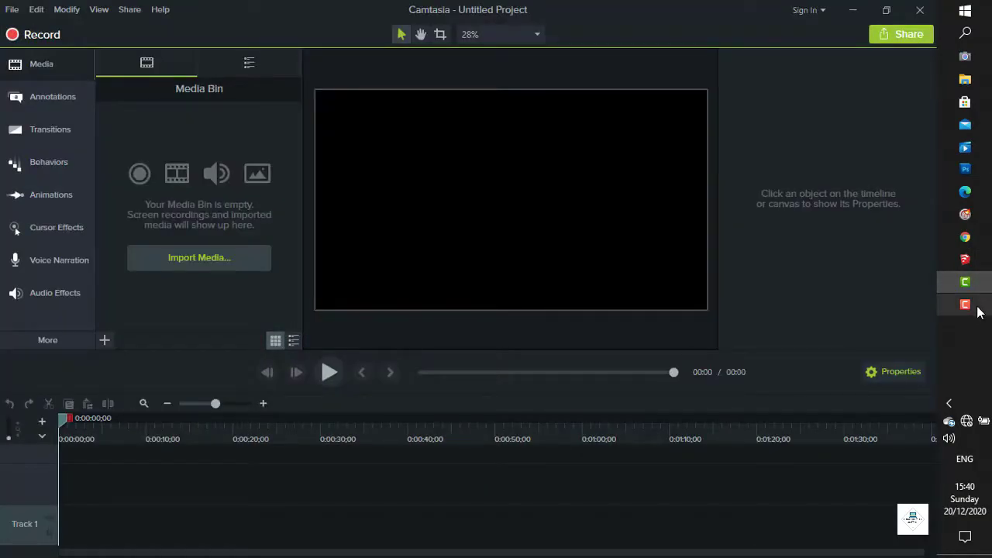
left_click(968, 305)
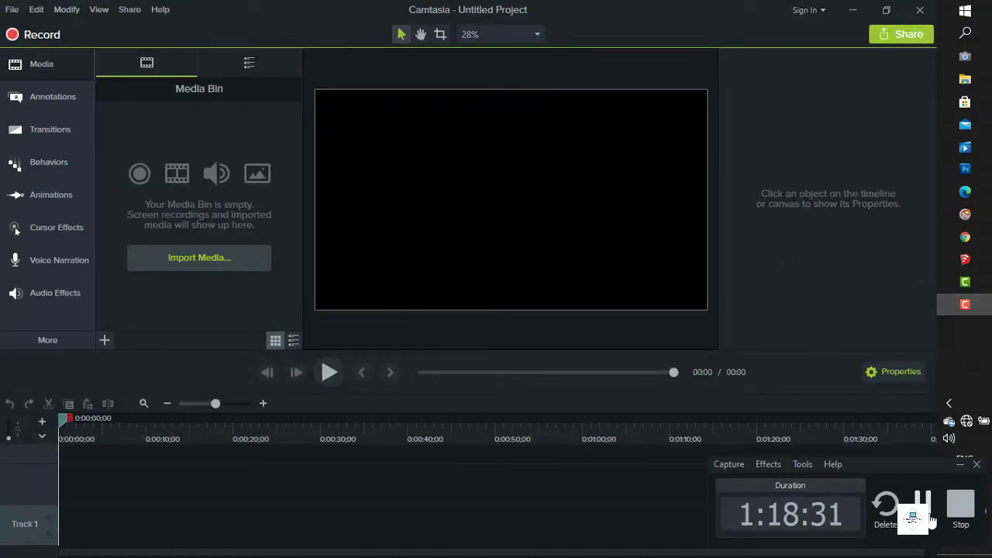